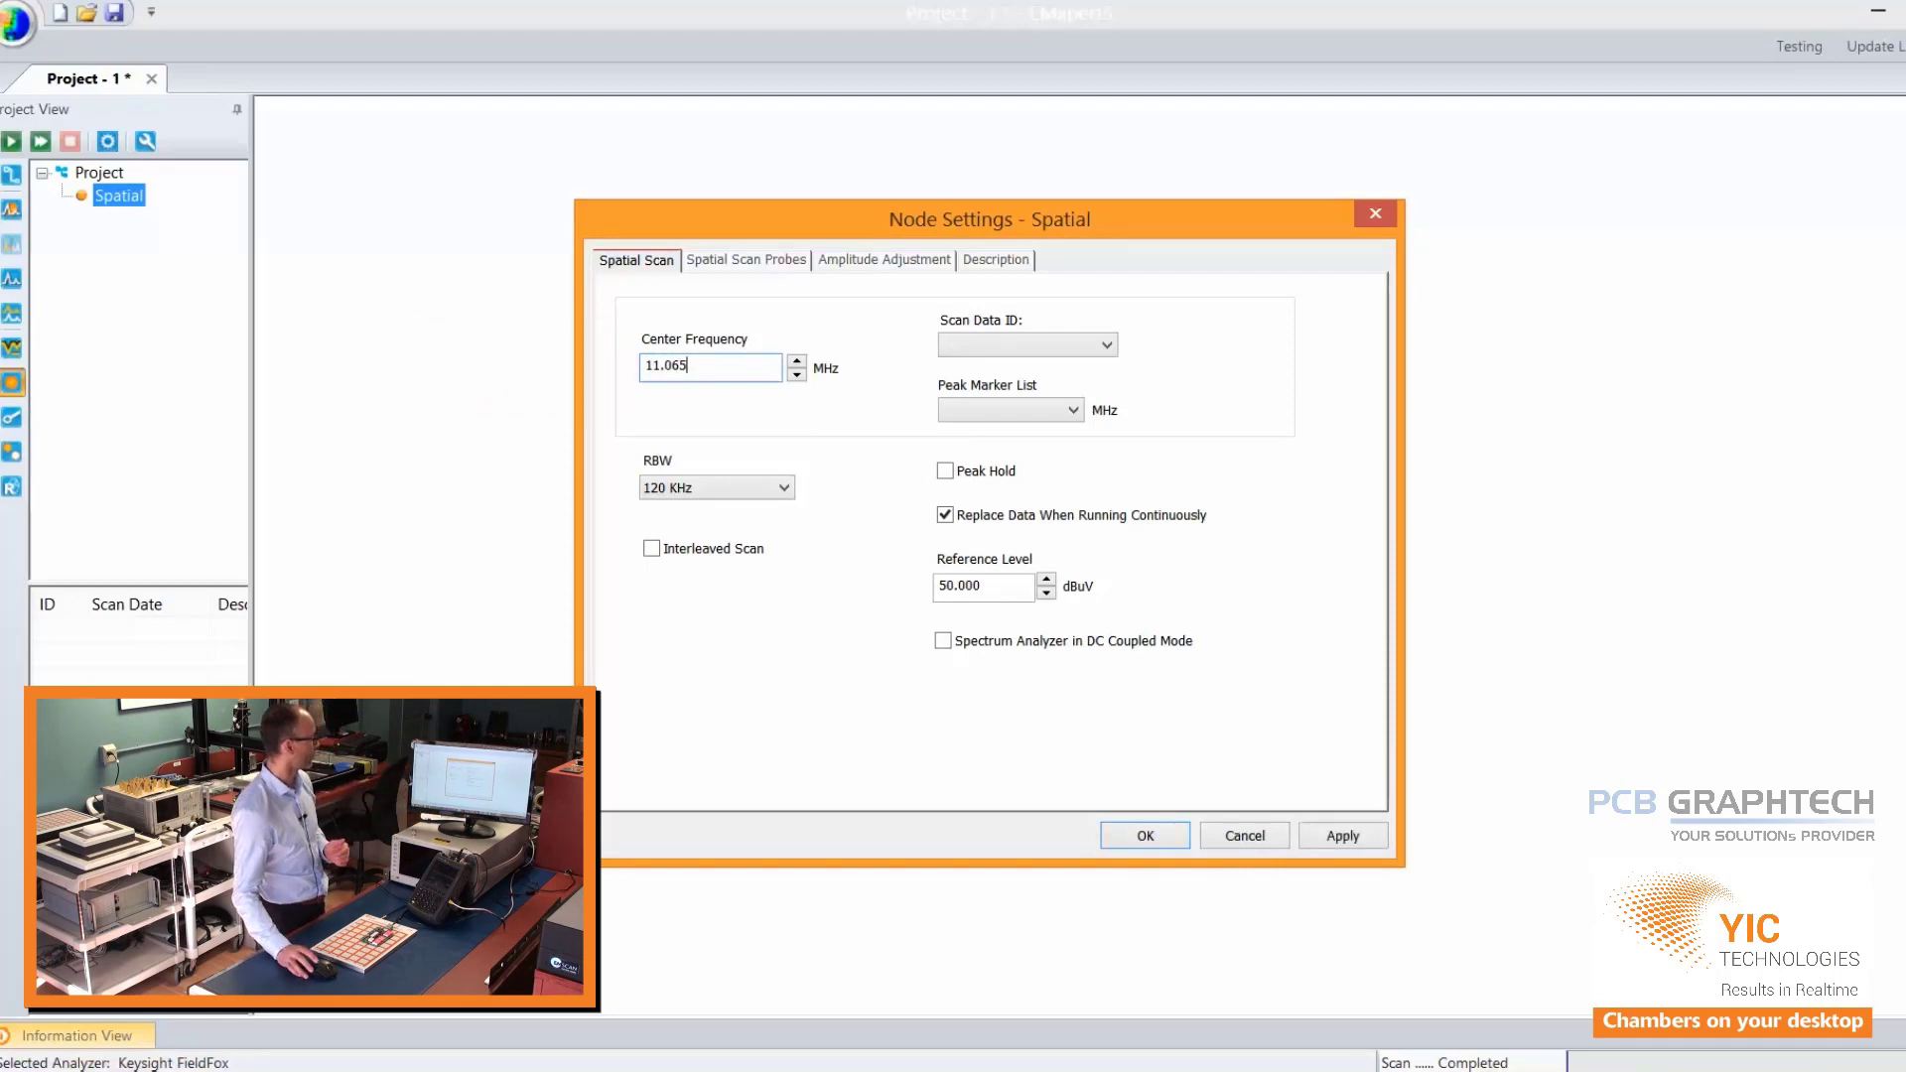
Open the overlay editor for the spatial scan probes and place the stored PCB silk-screen overlay at row 5, column 5 of the grid.
click(785, 261)
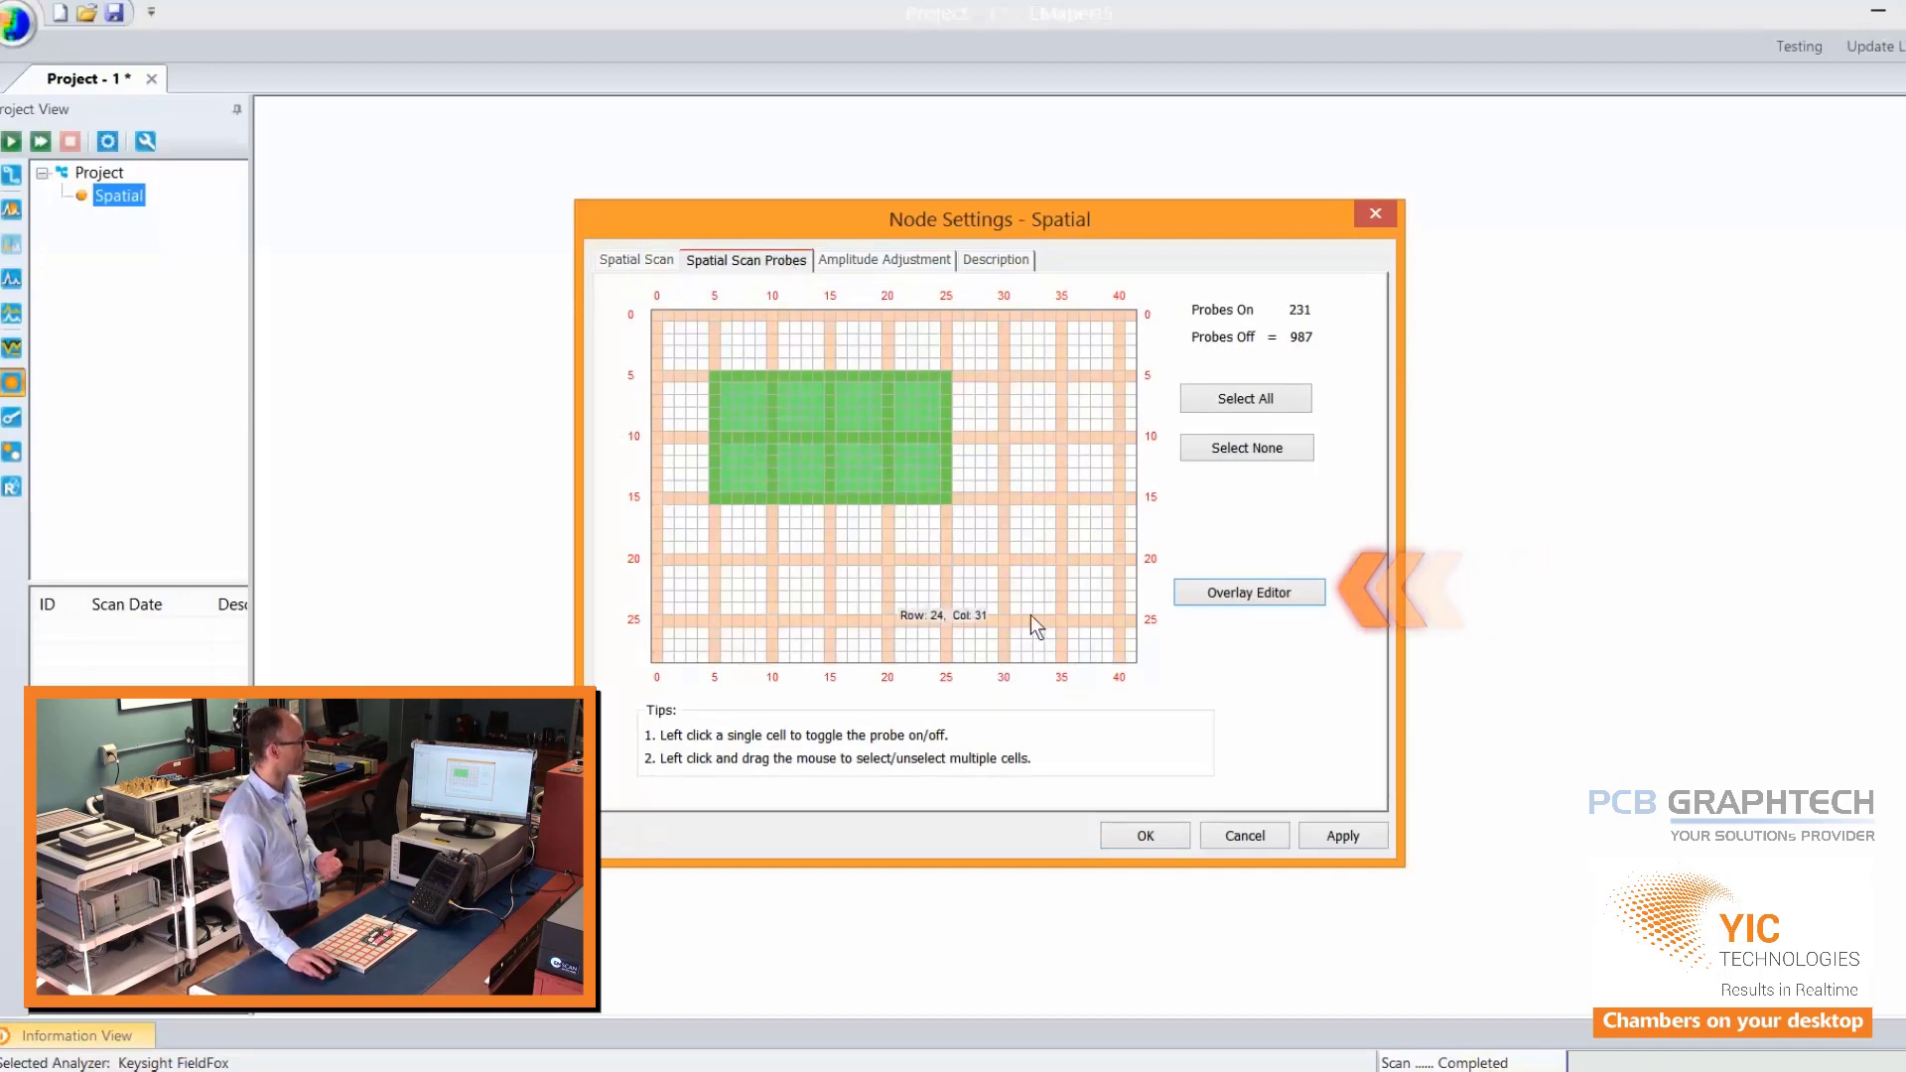
click(1213, 592)
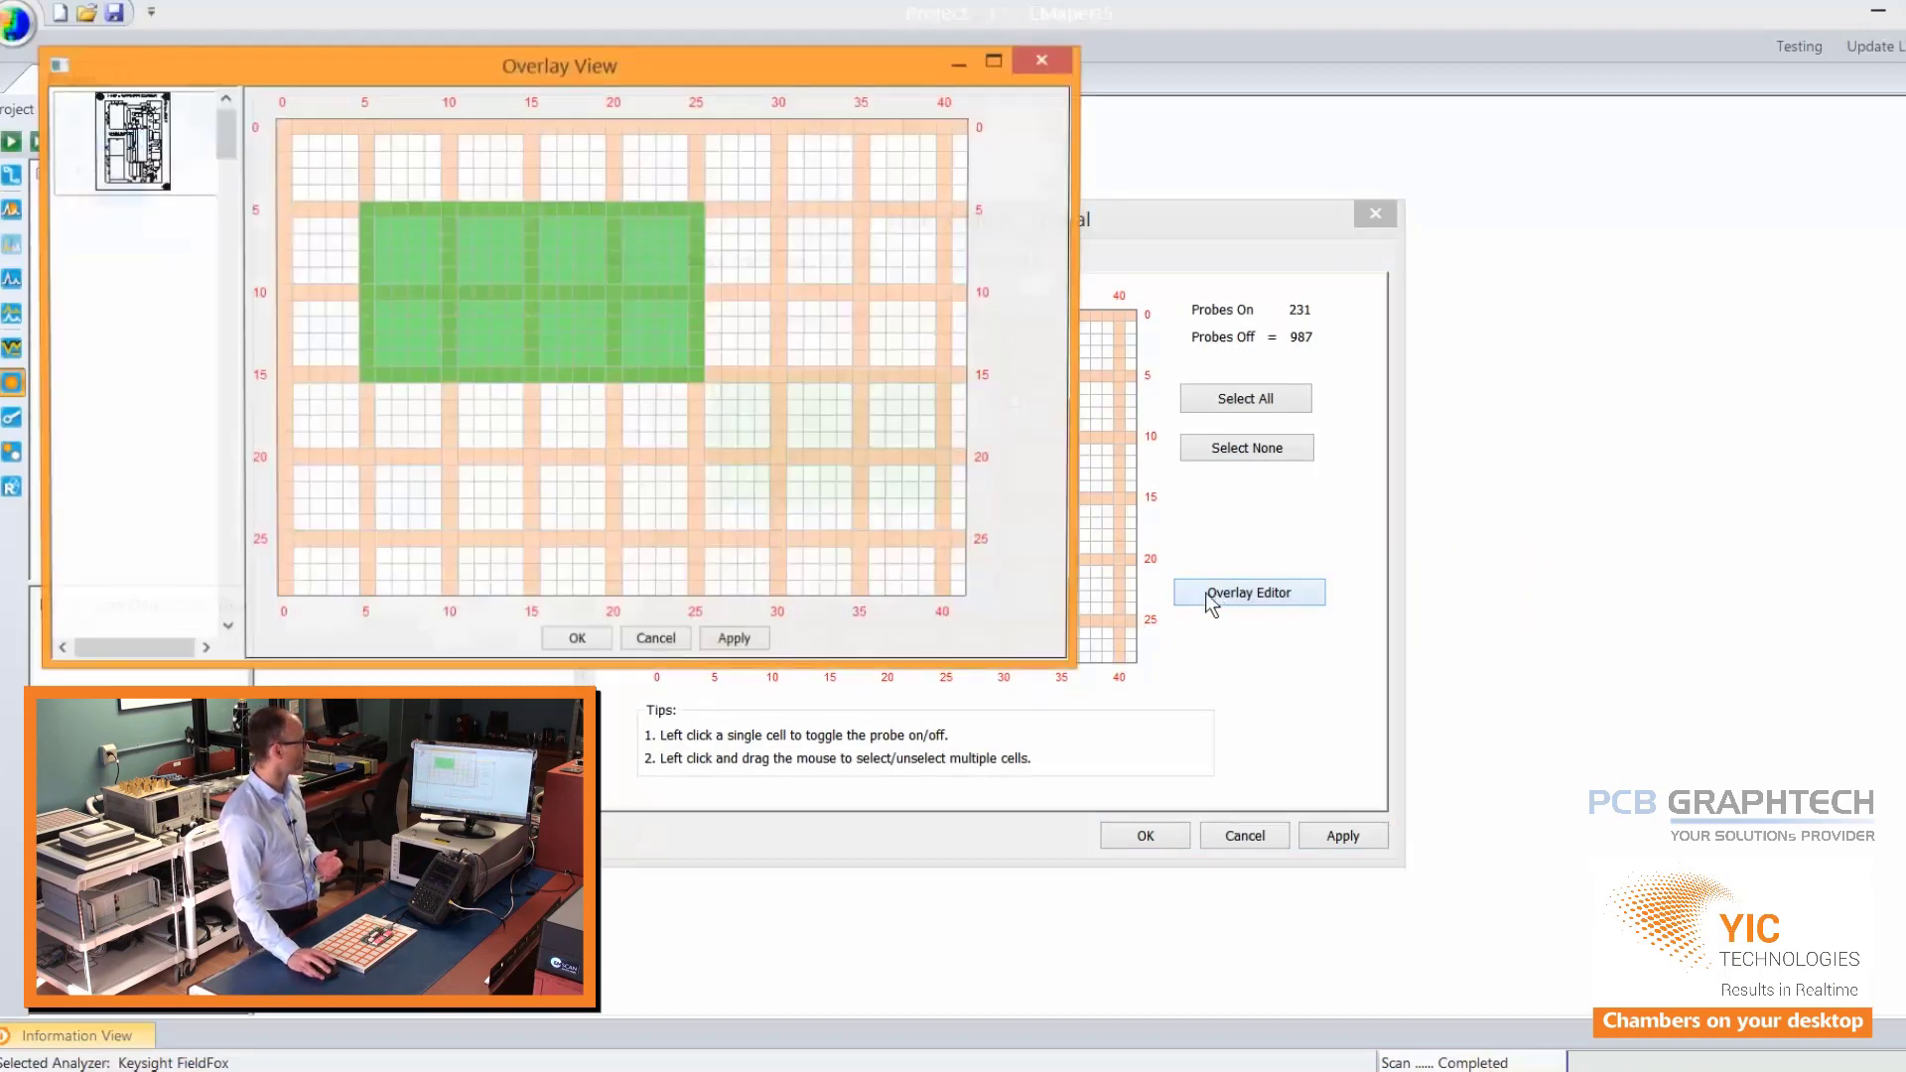
click(1156, 613)
click(581, 84)
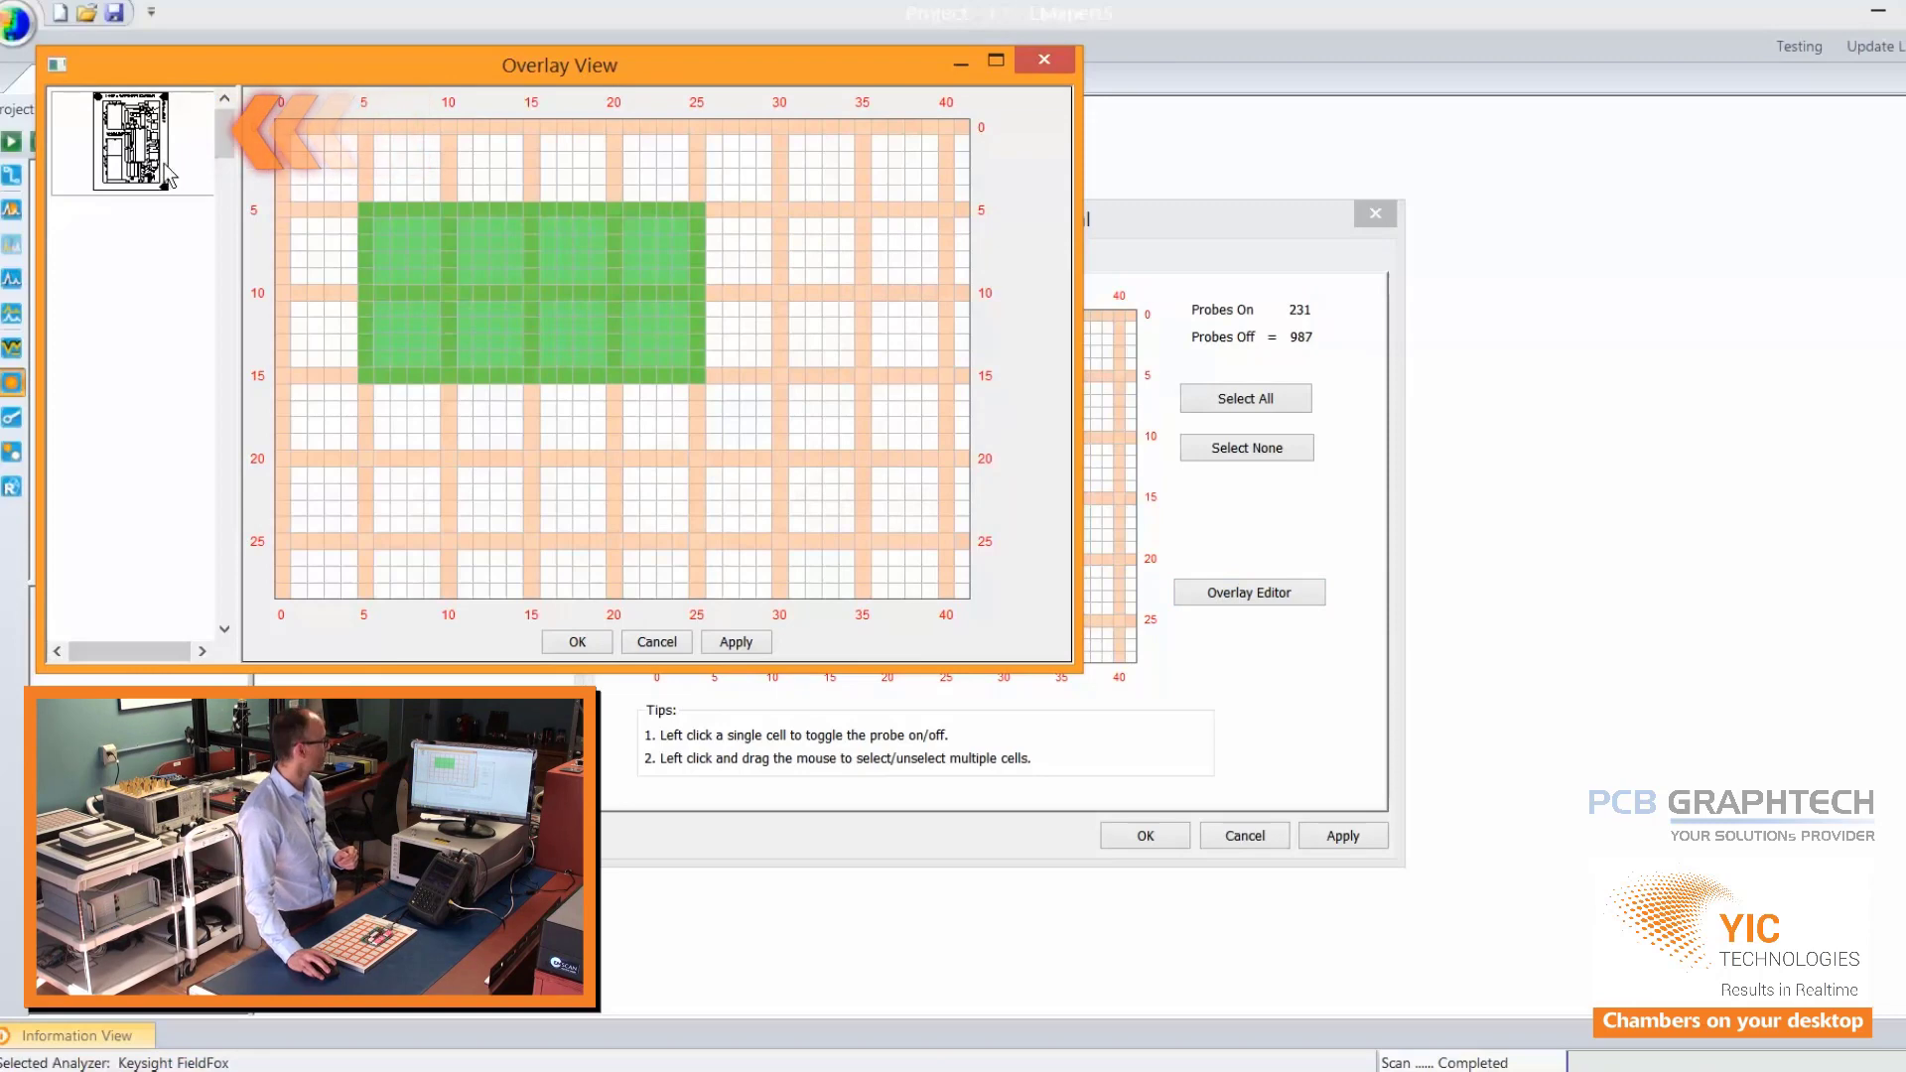
right_click(323, 157)
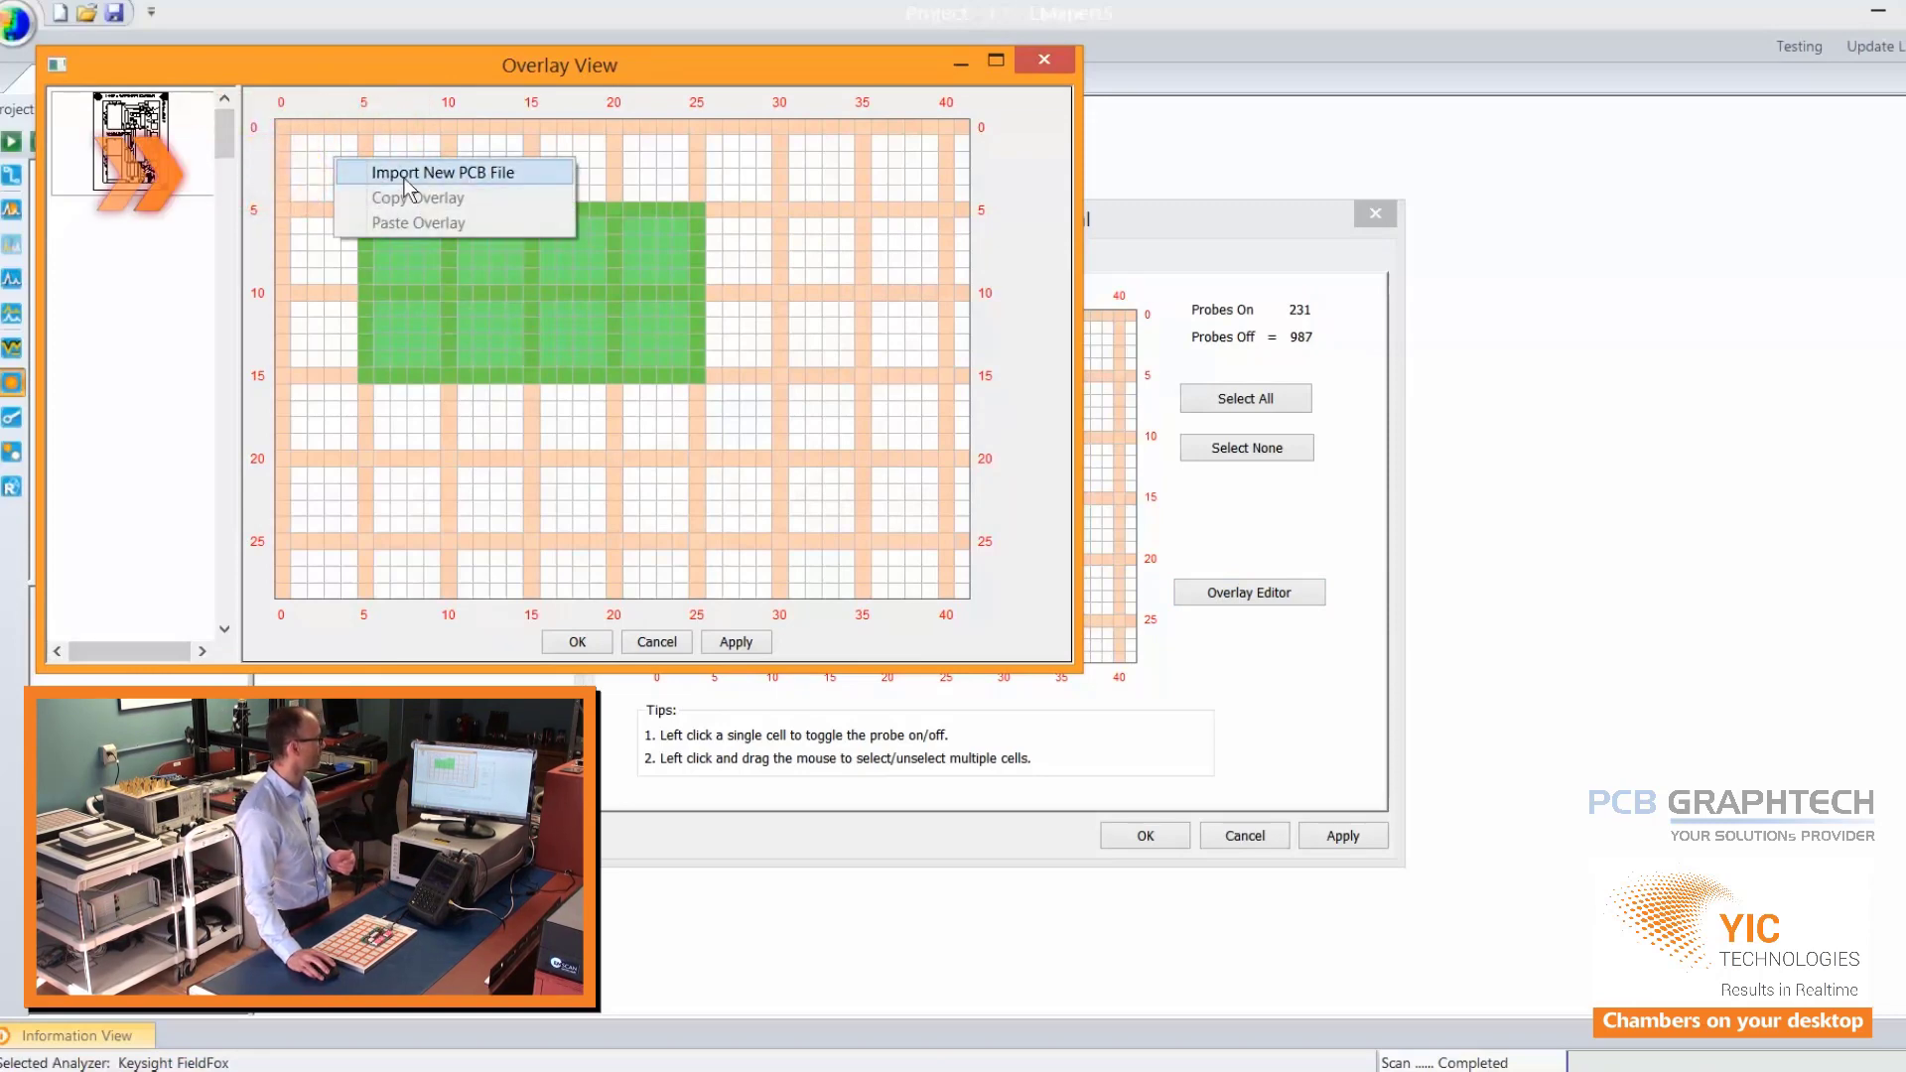
click(150, 141)
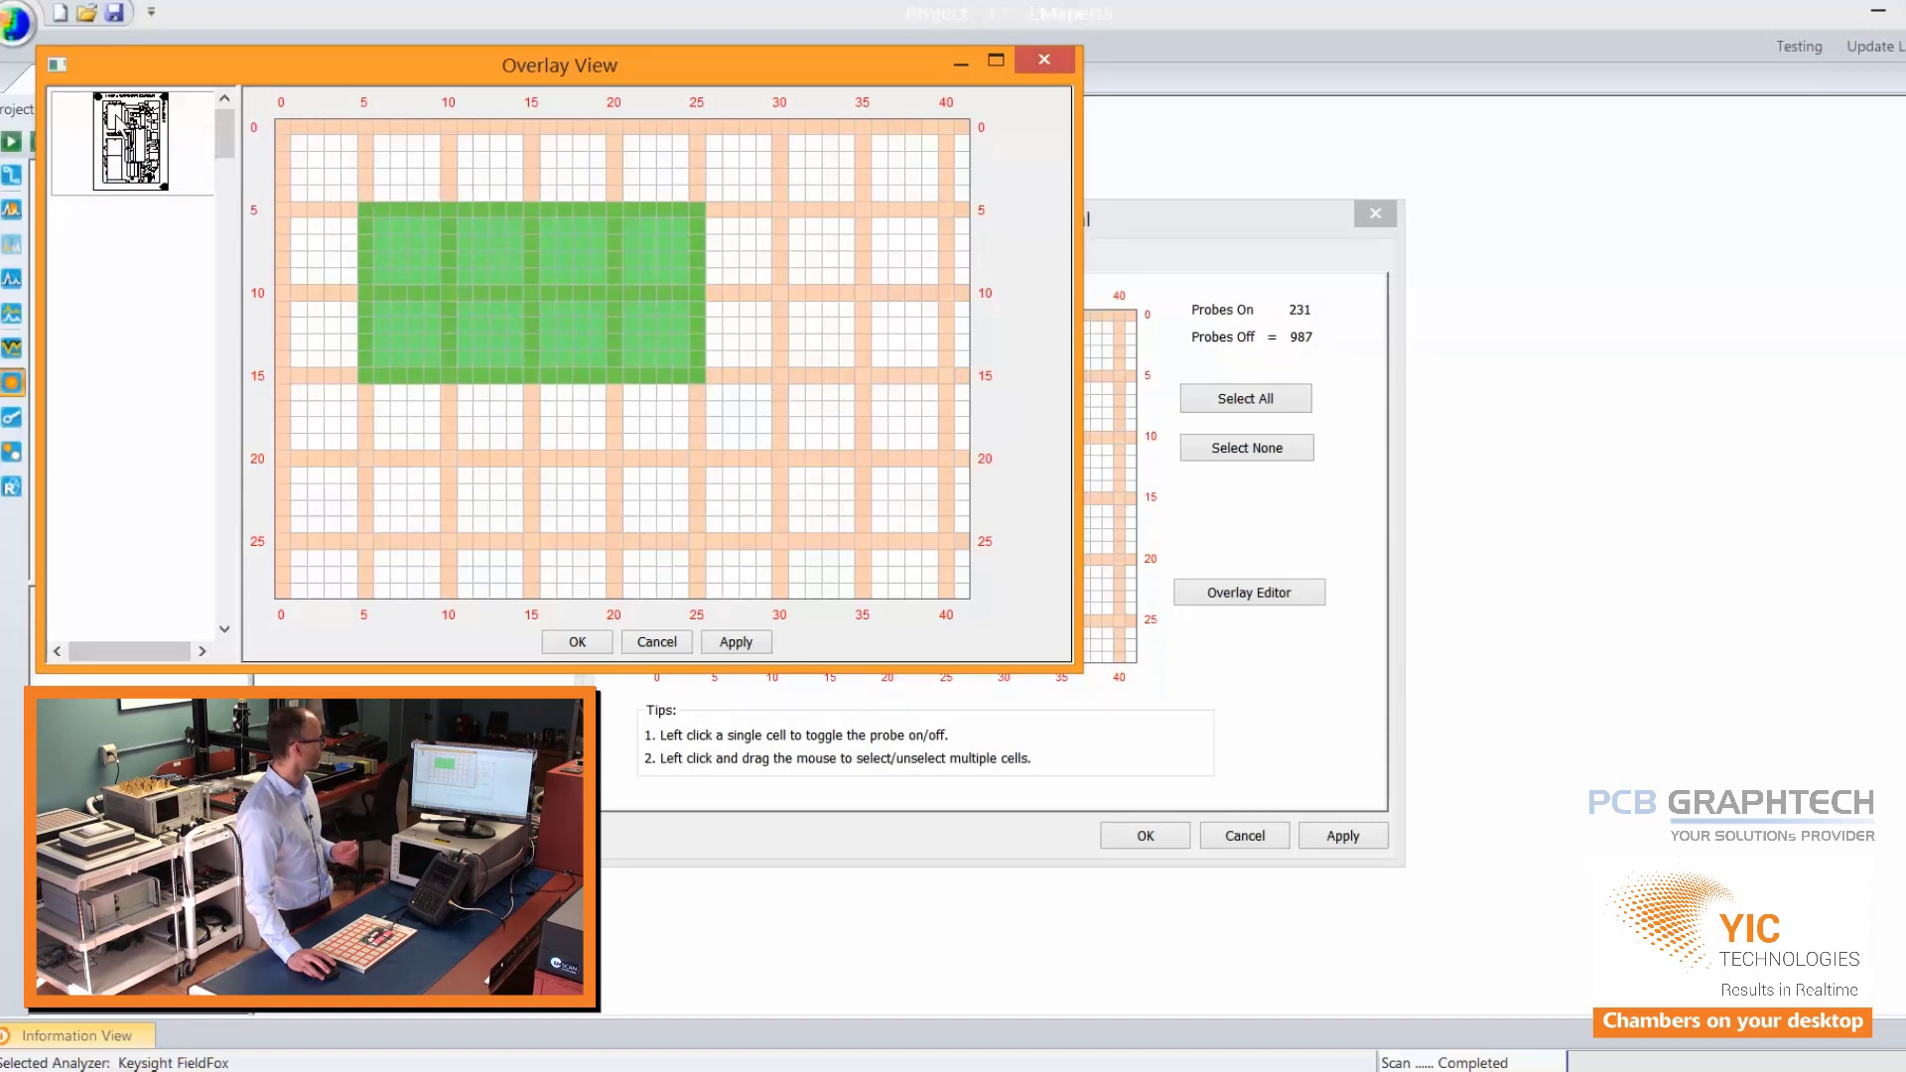
drag(117, 120, 360, 201)
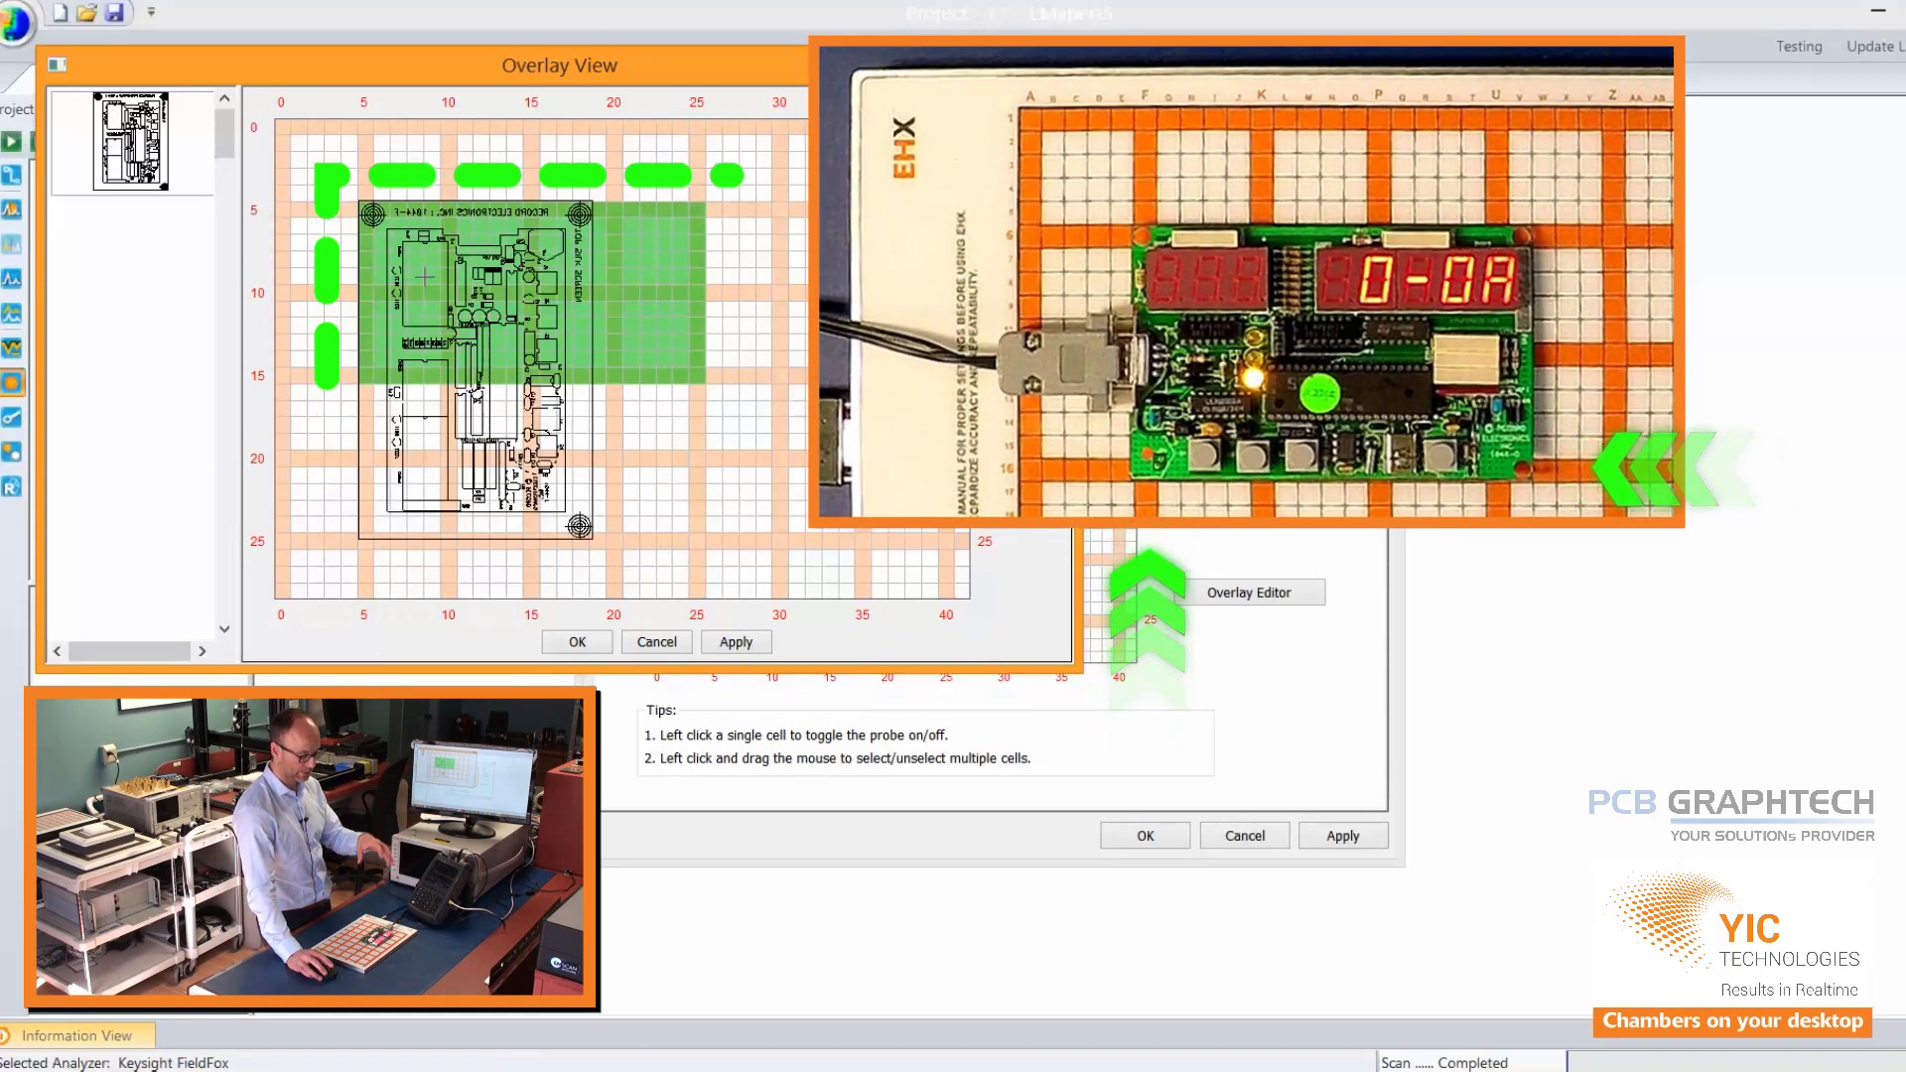
Rotate the PCB overlay clockwise, mirror it horizontally, align its board outline with the selected cells' upper corner at row 5, column 5, and accept.
right_click(444, 282)
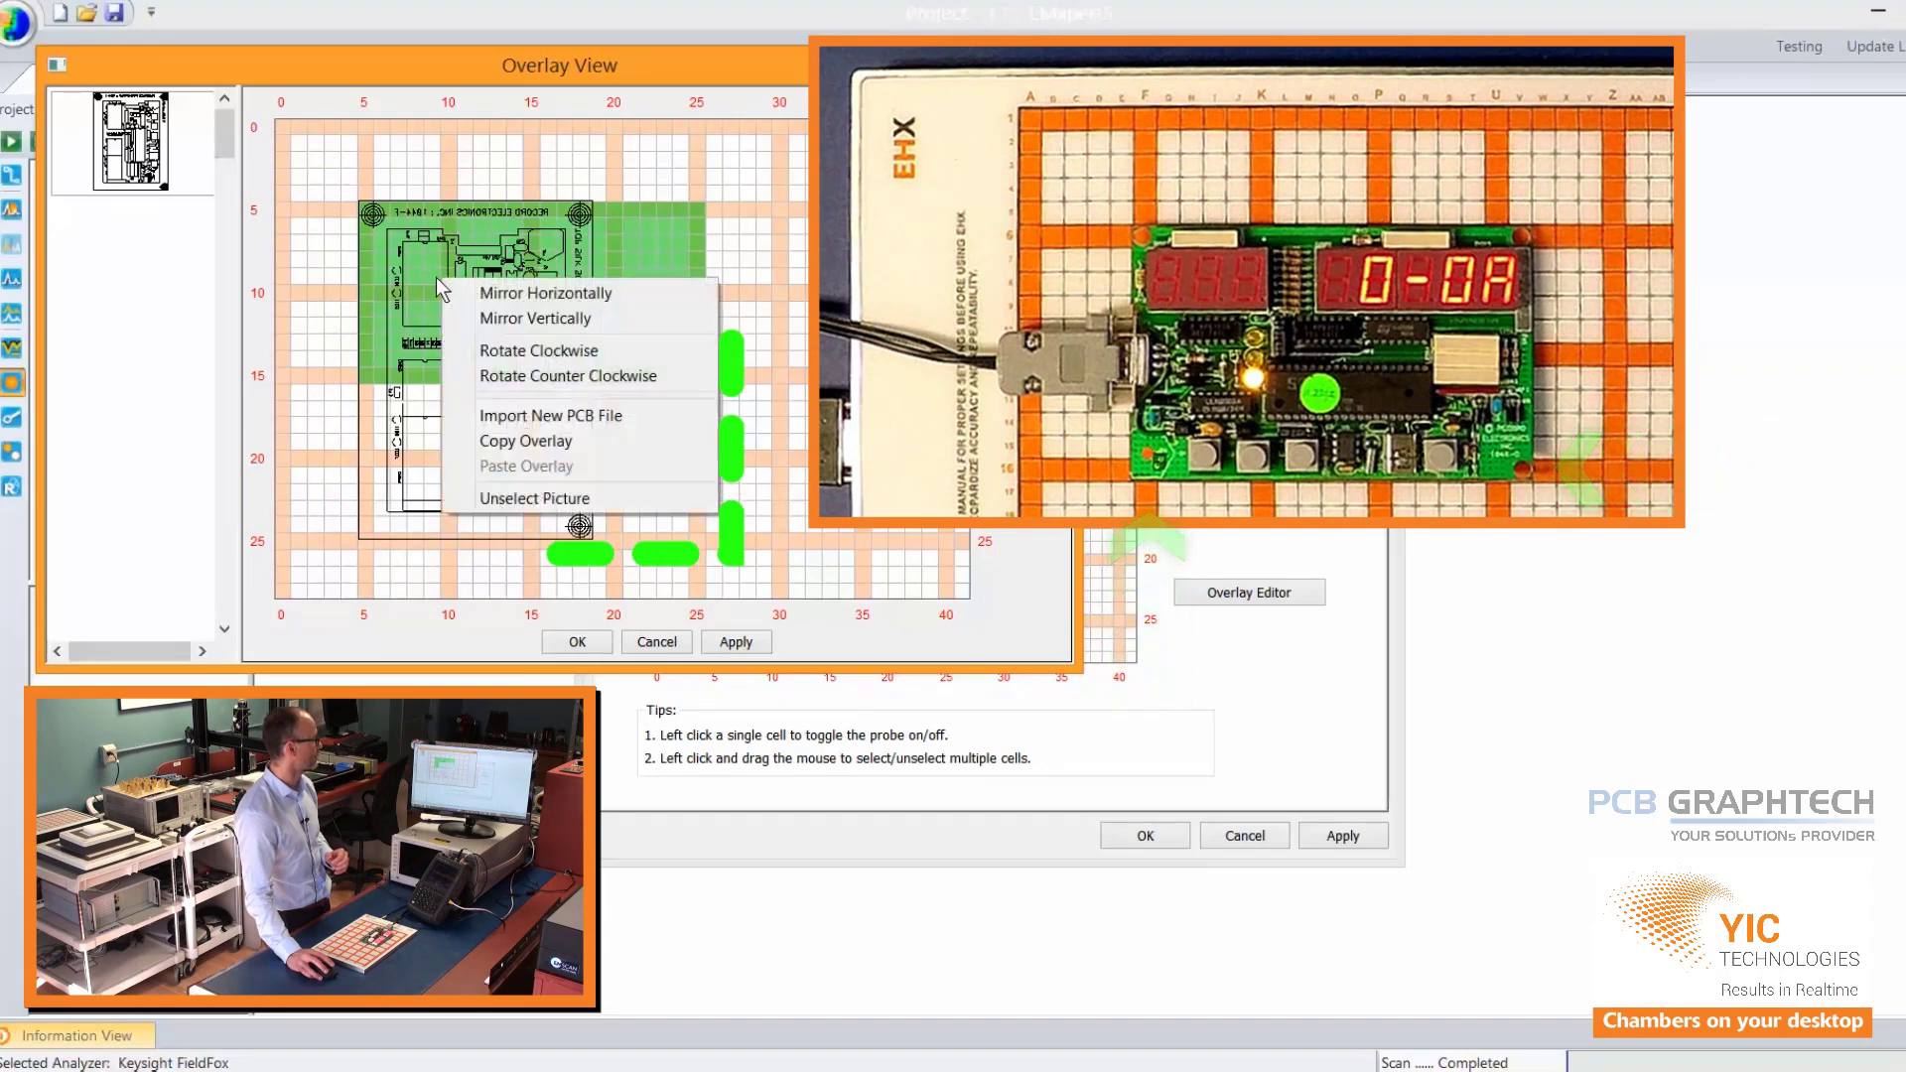
click(486, 350)
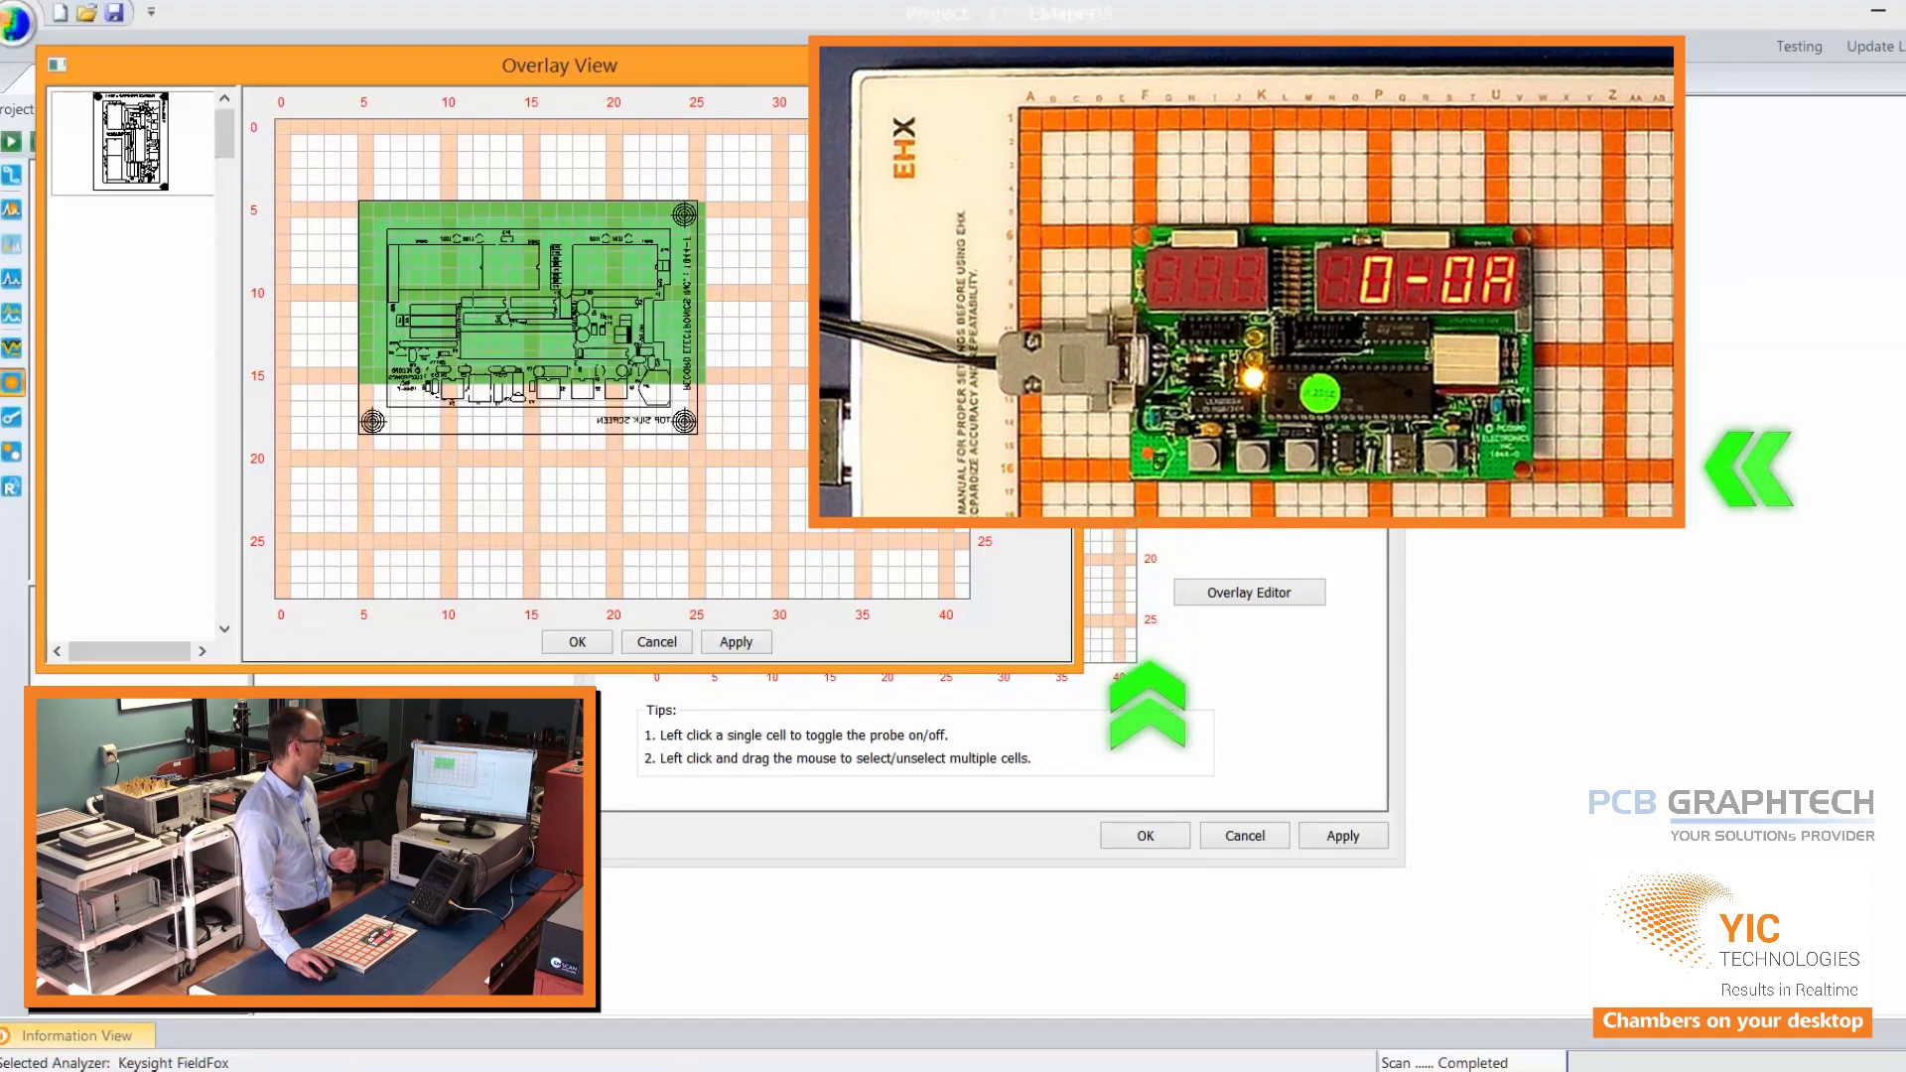
right_click(448, 278)
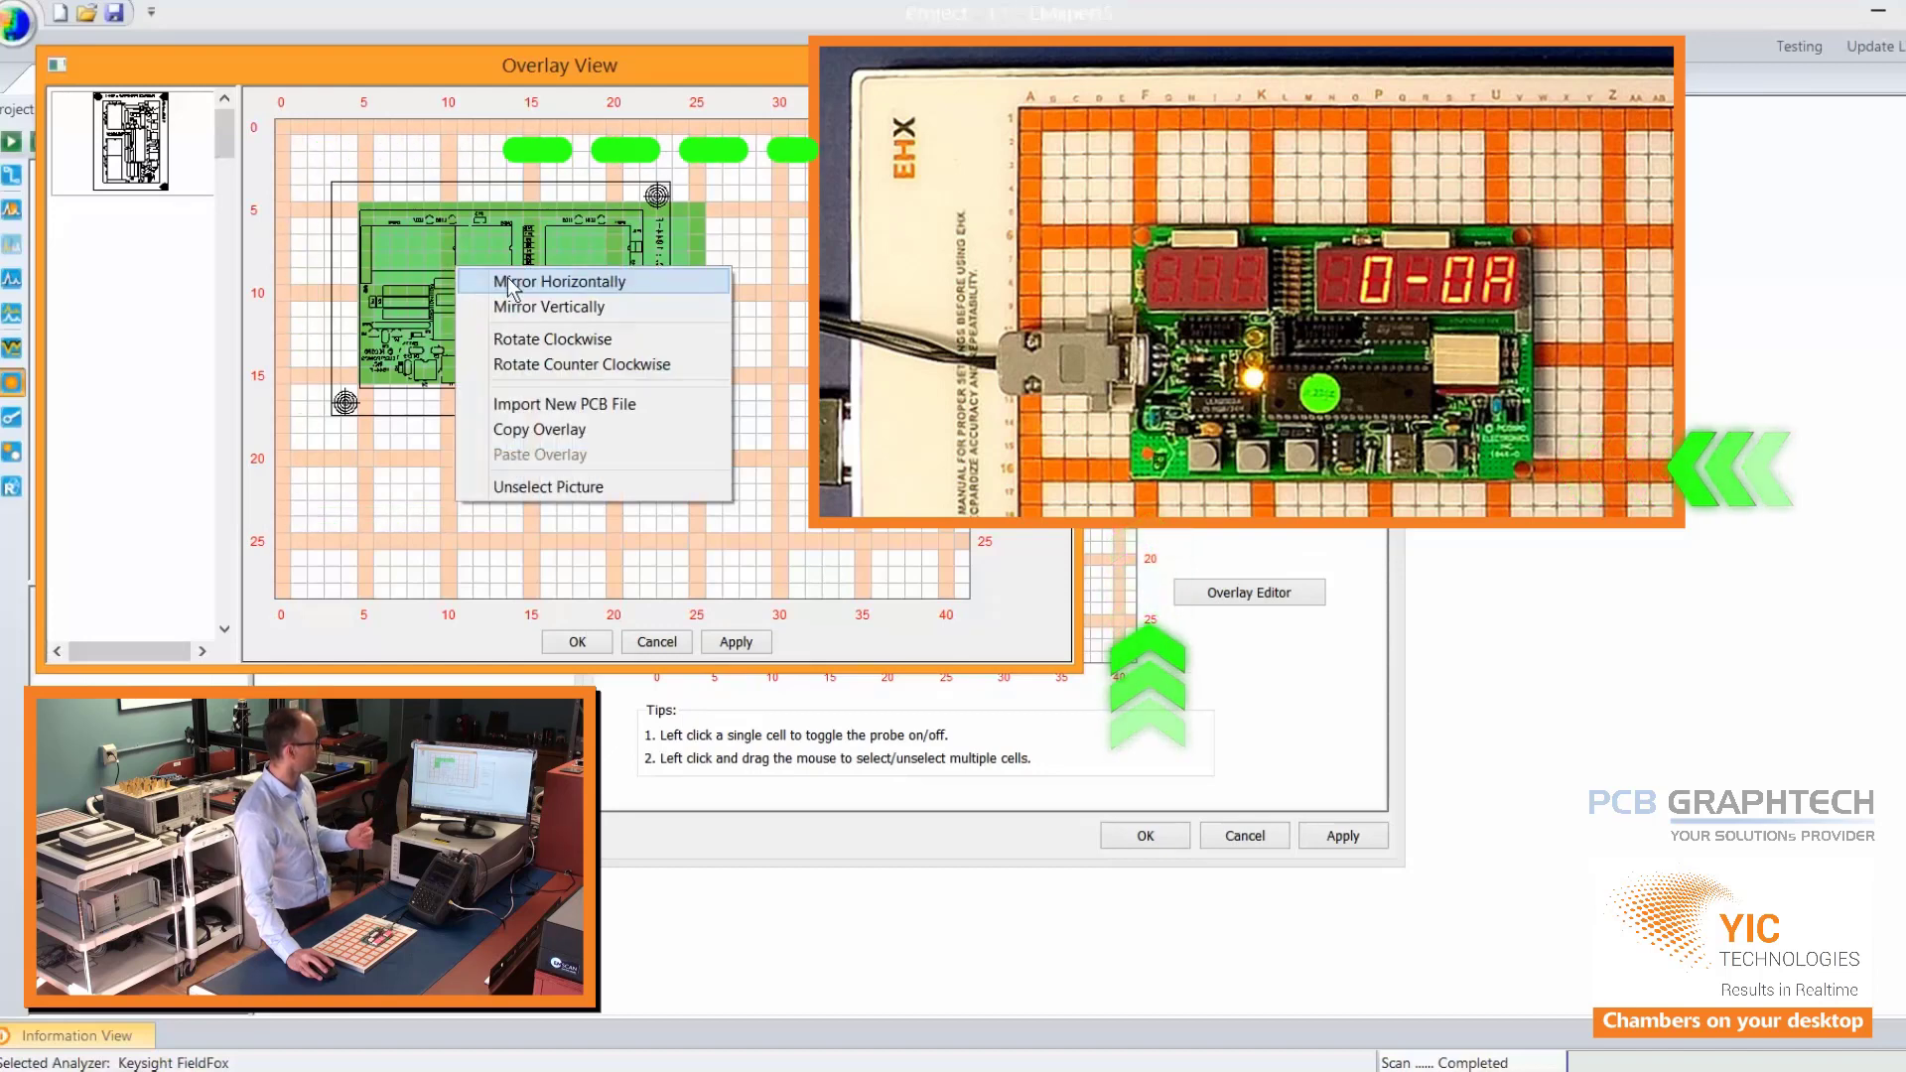
click(509, 277)
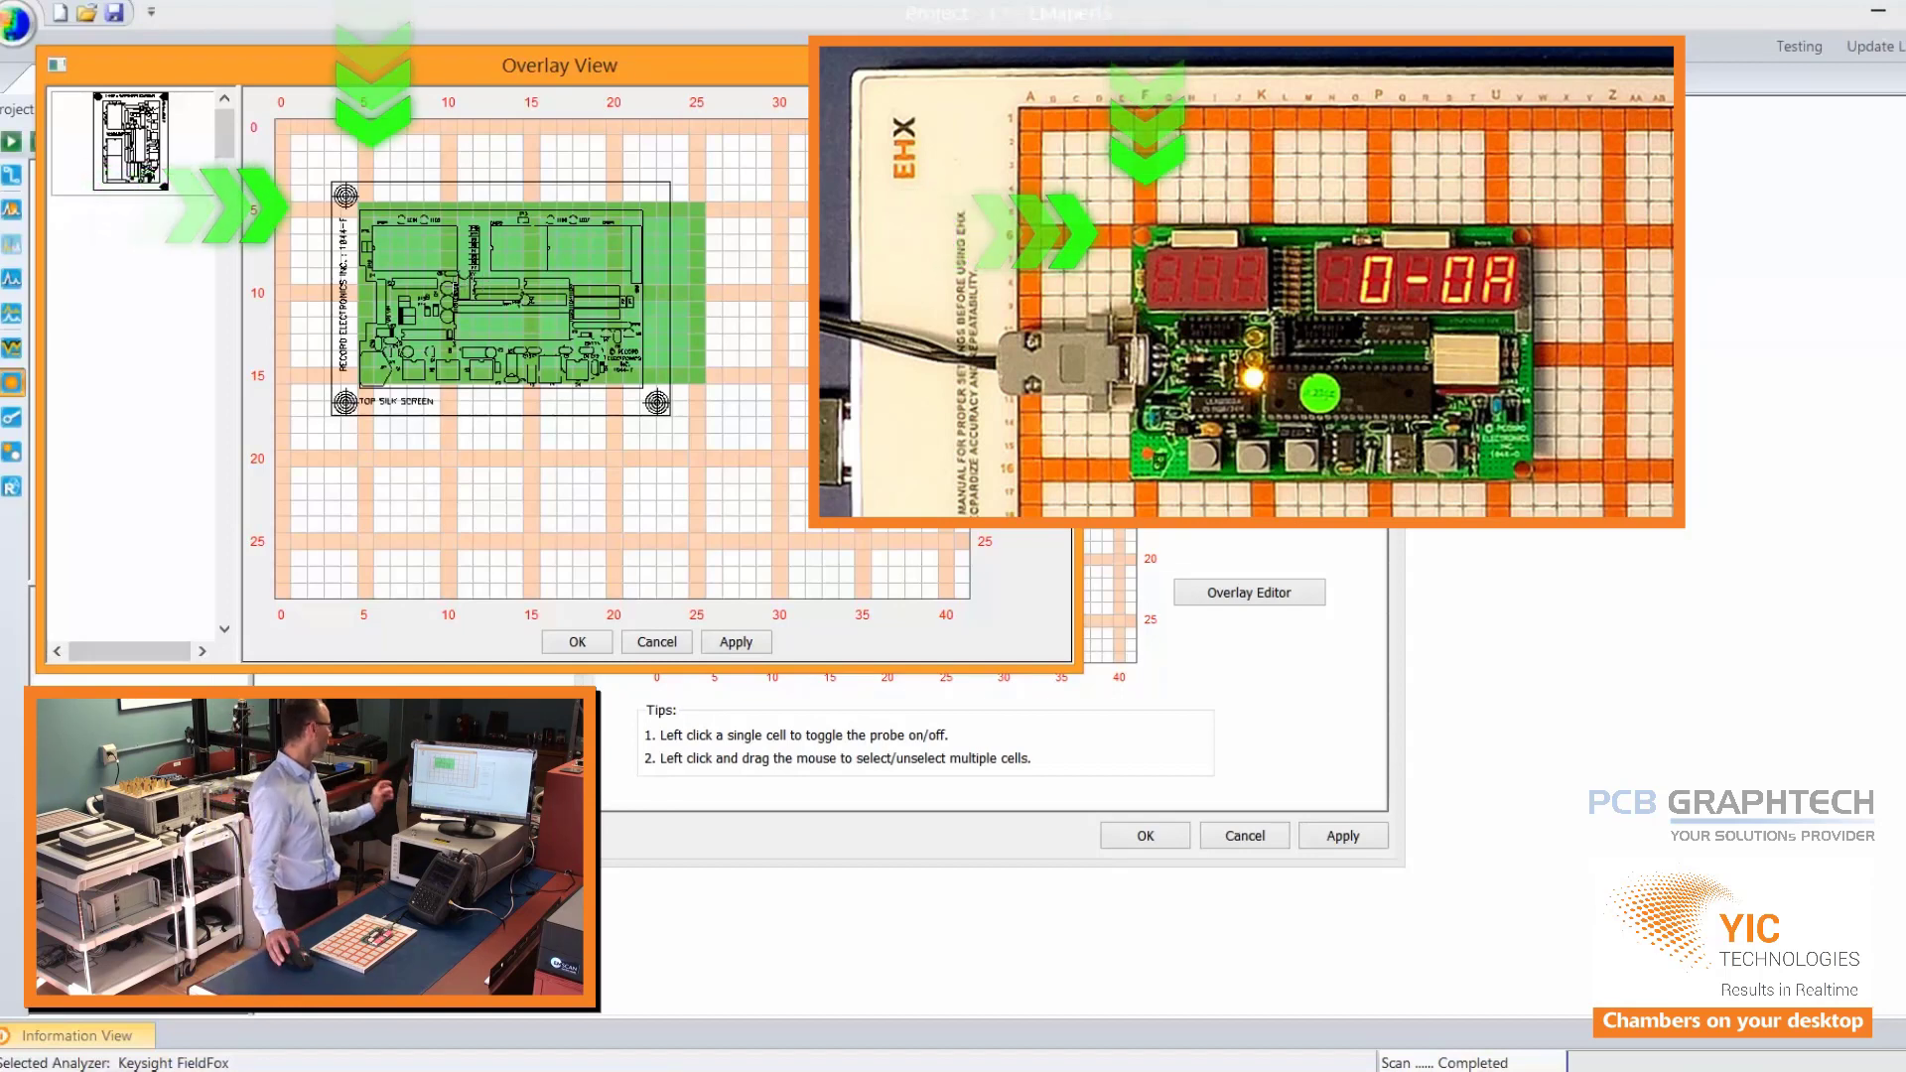
drag(452, 296, 448, 288)
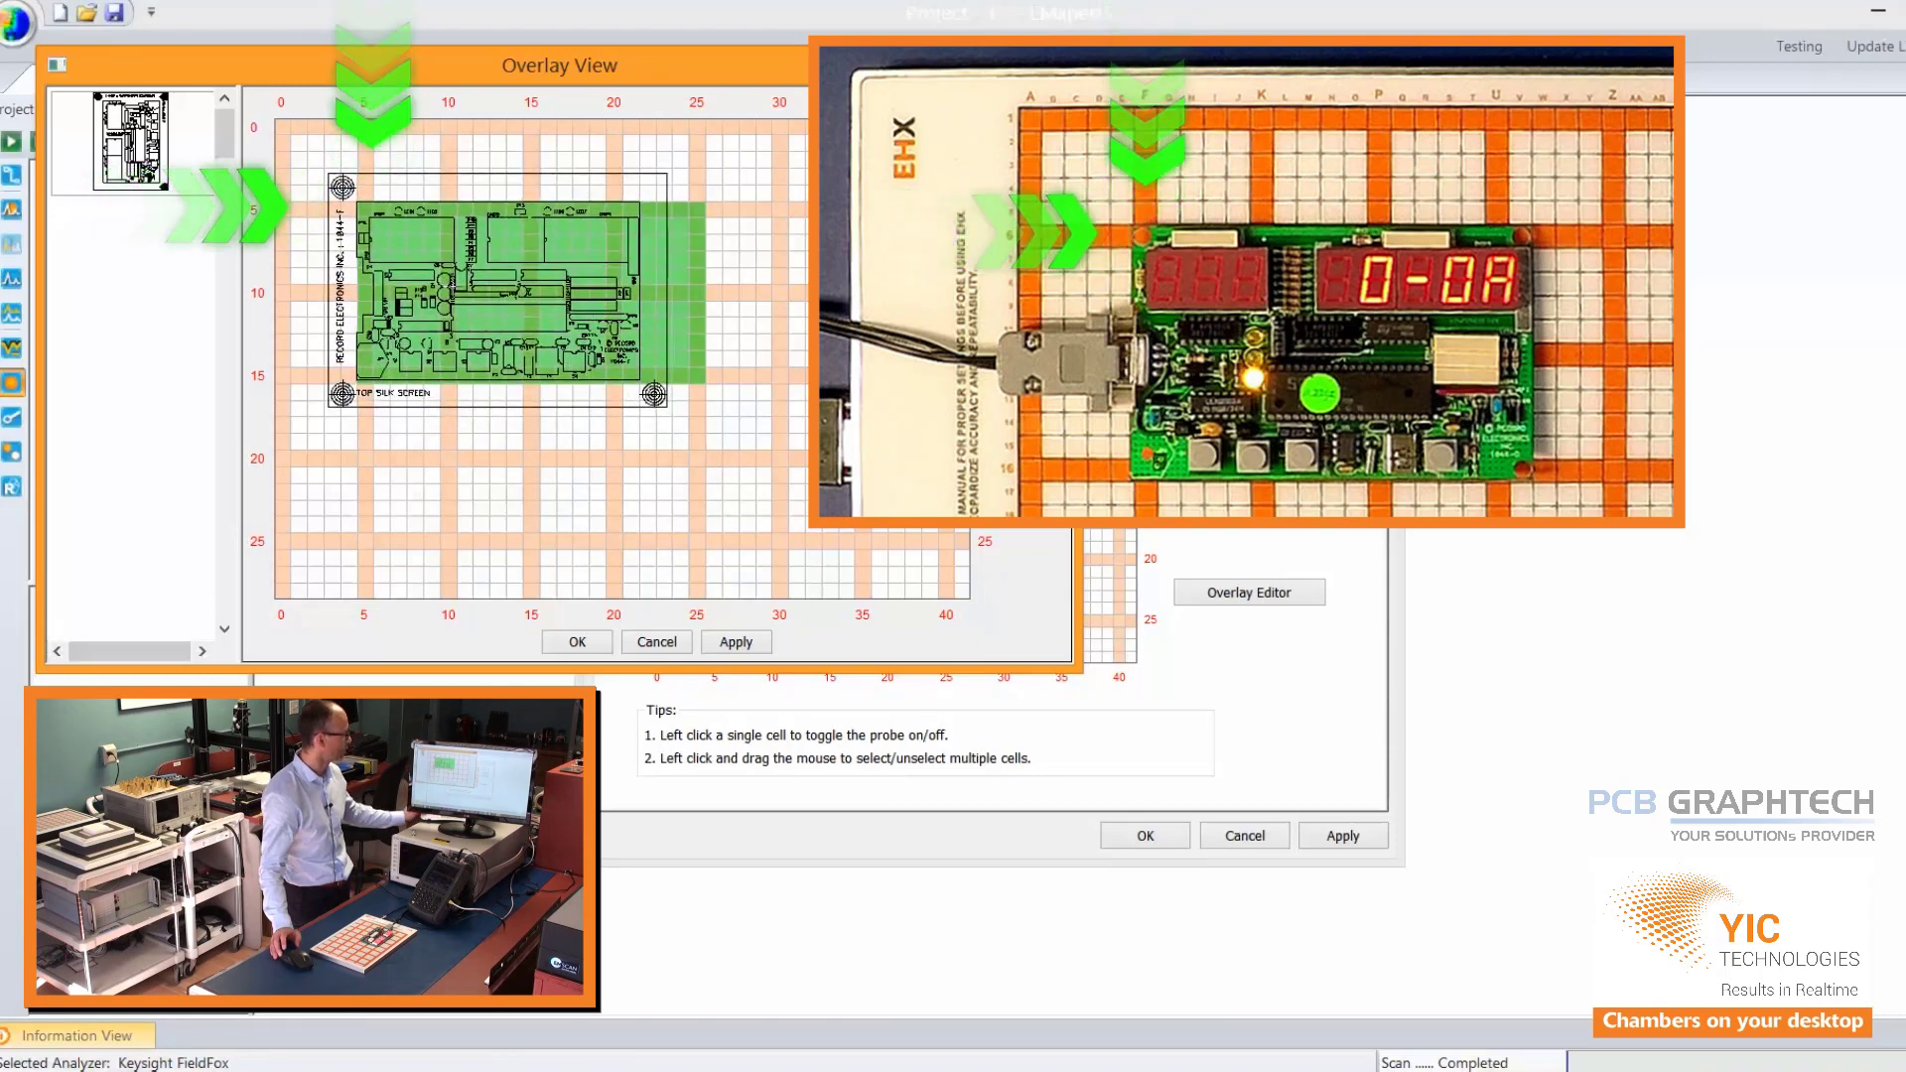
click(575, 643)
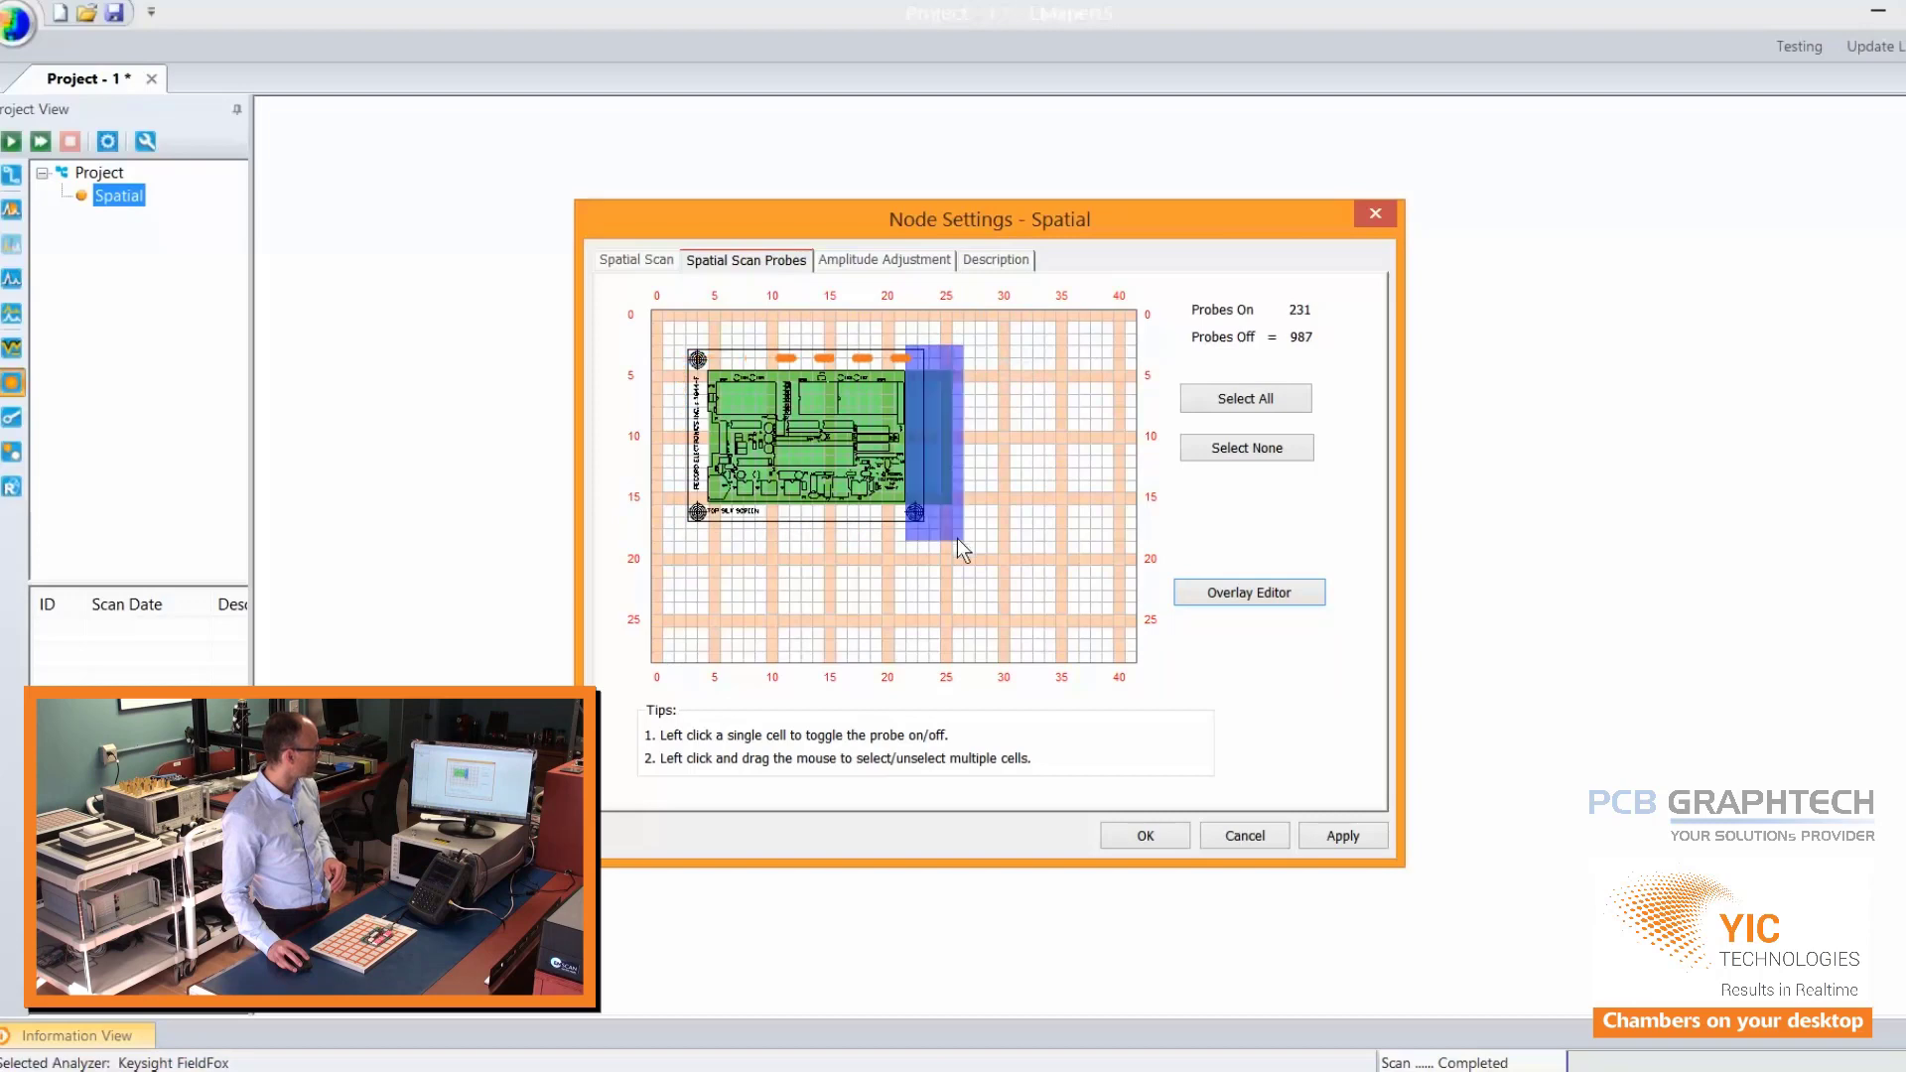
Unselect the probe cells beyond the board overlay, from about column 22 to 26, and accept the node settings.
drag(957, 538, 957, 538)
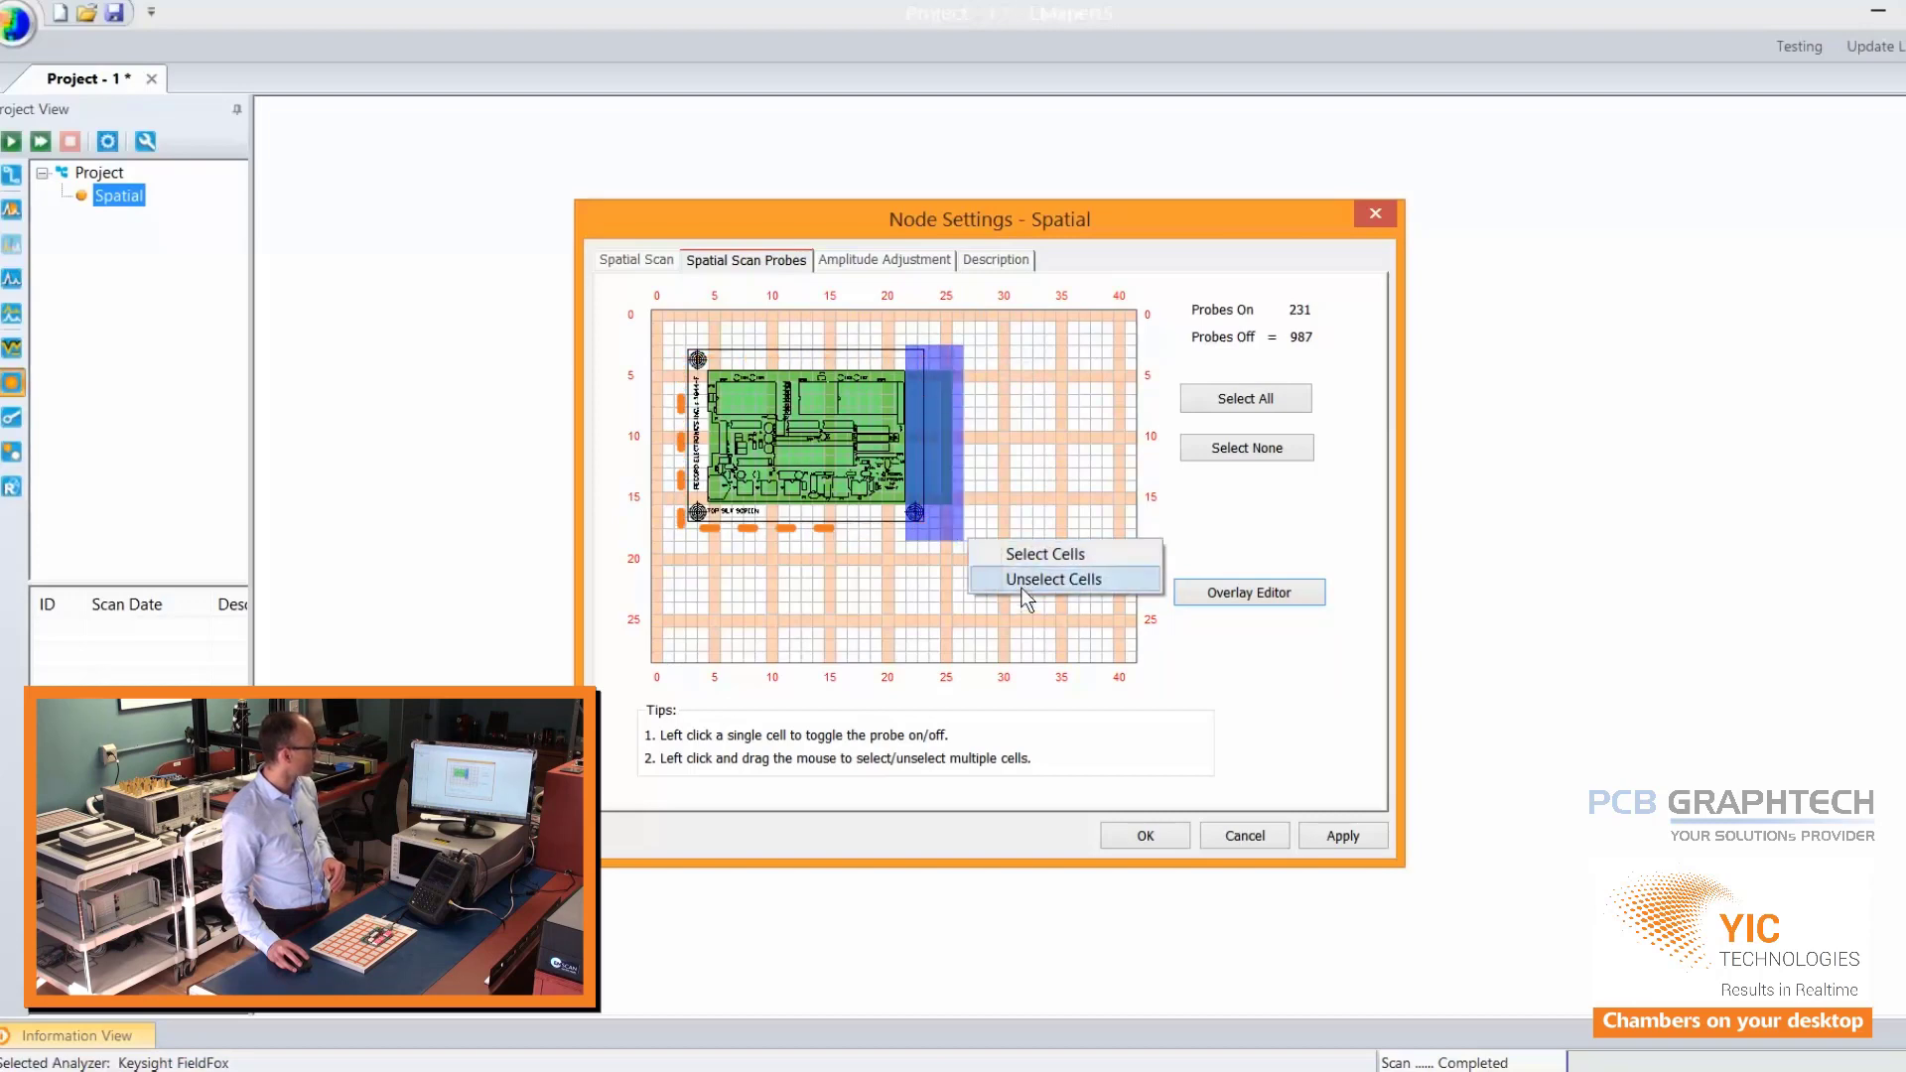
click(1026, 586)
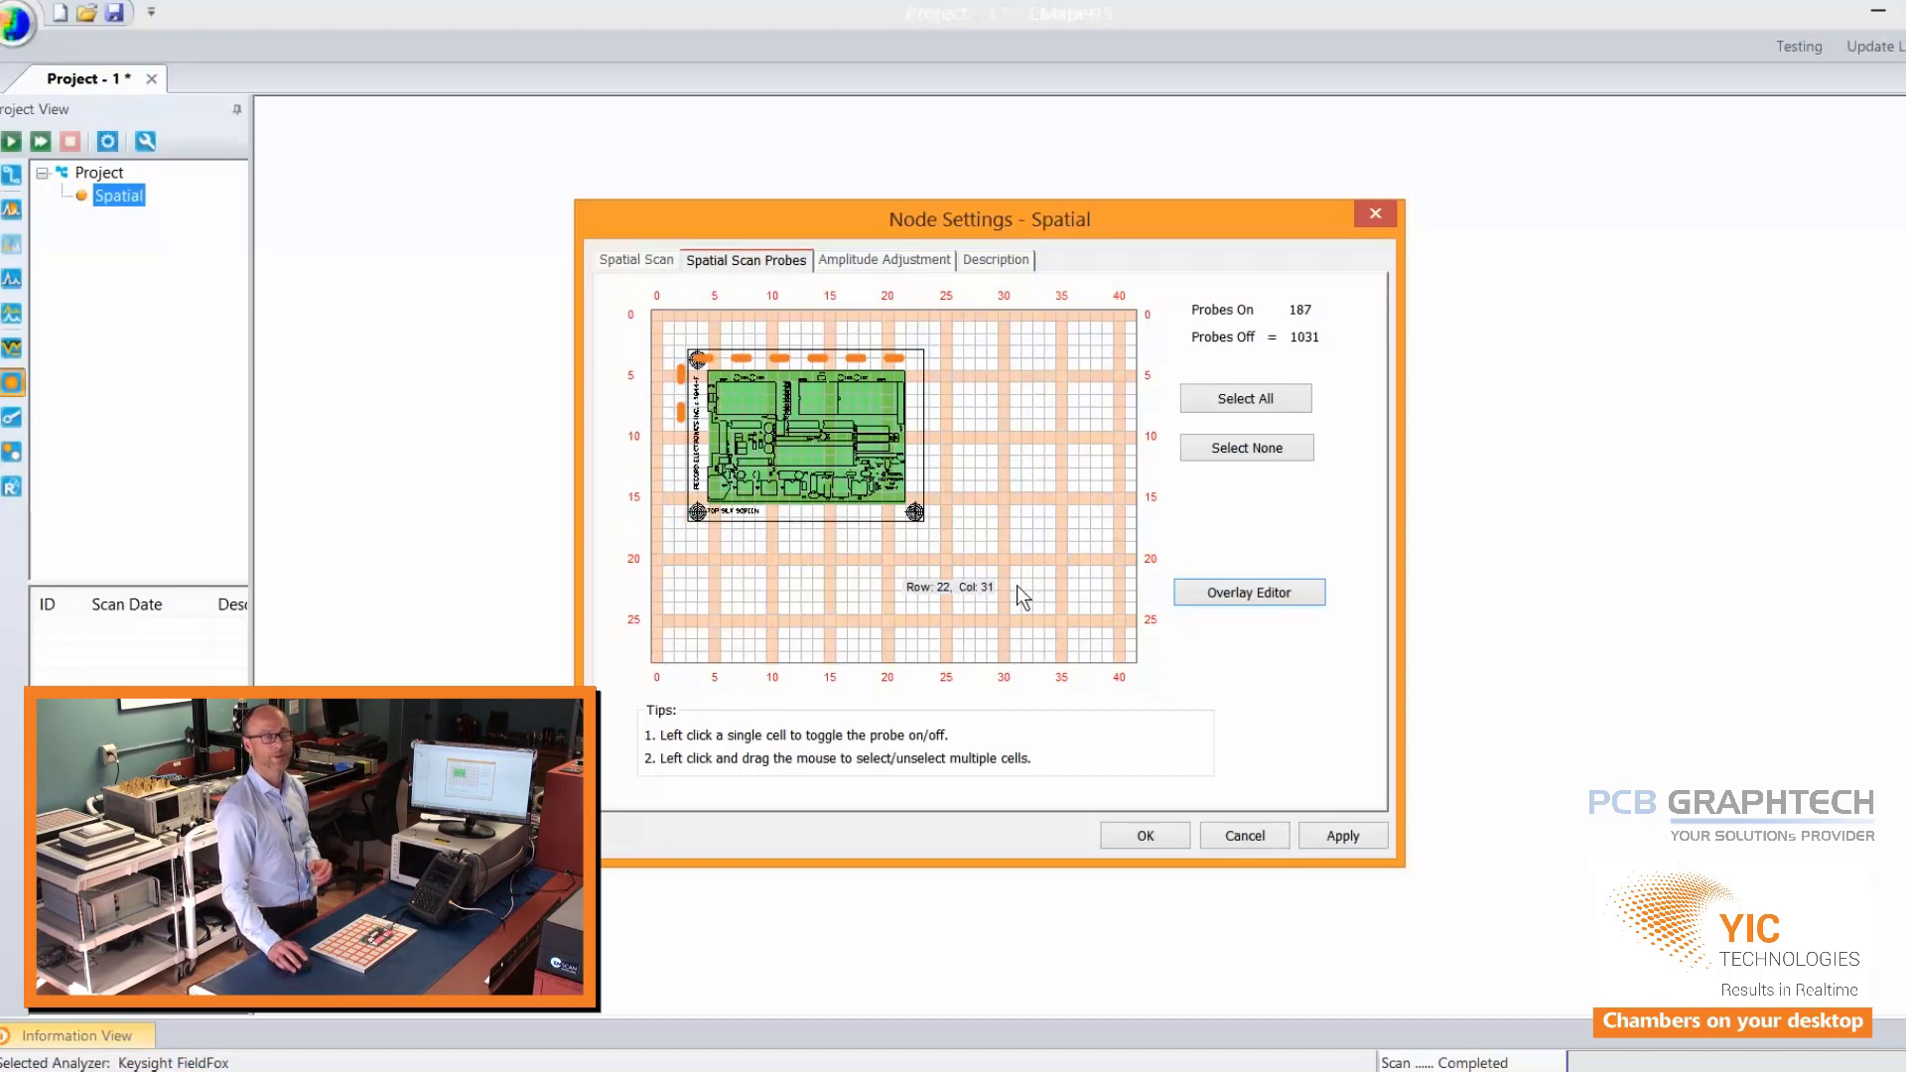
click(1145, 836)
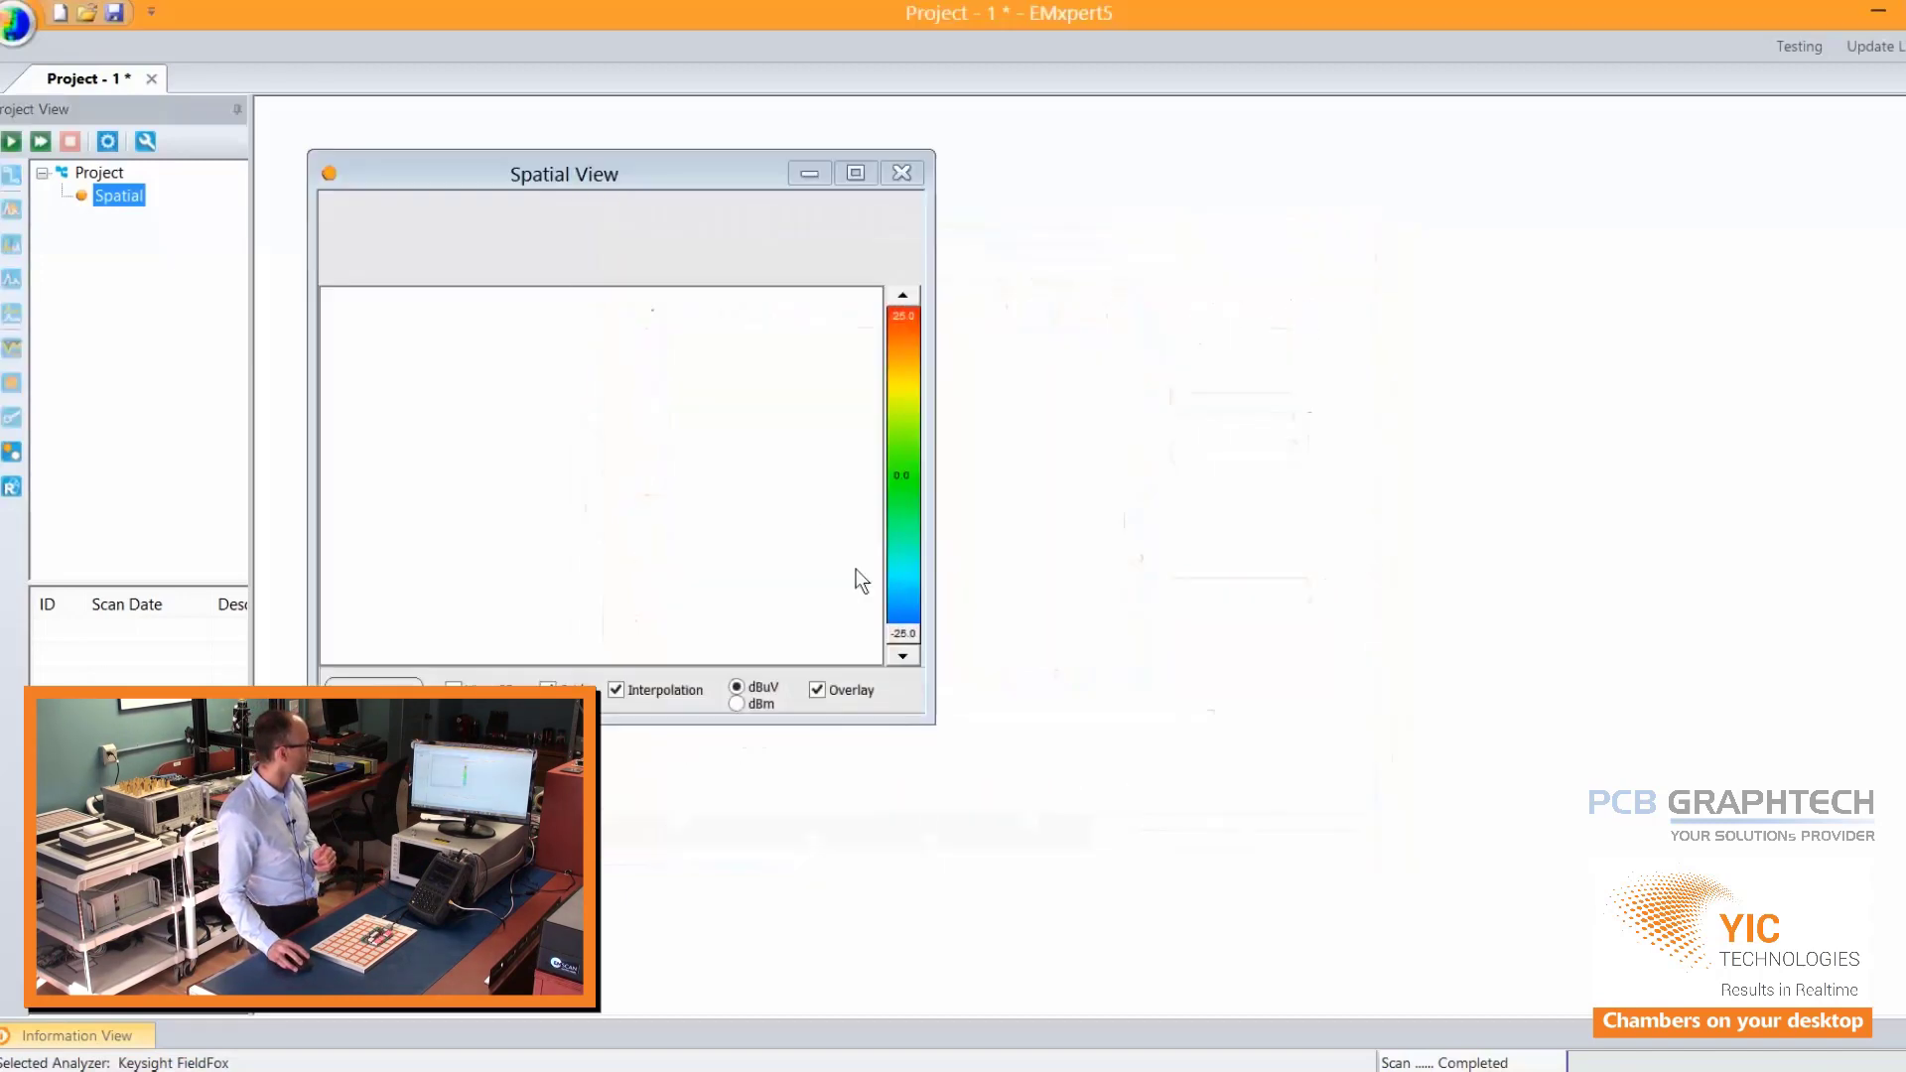
Run the spatial scan once and enlarge the Spatial View window.
right_click(765, 424)
click(805, 438)
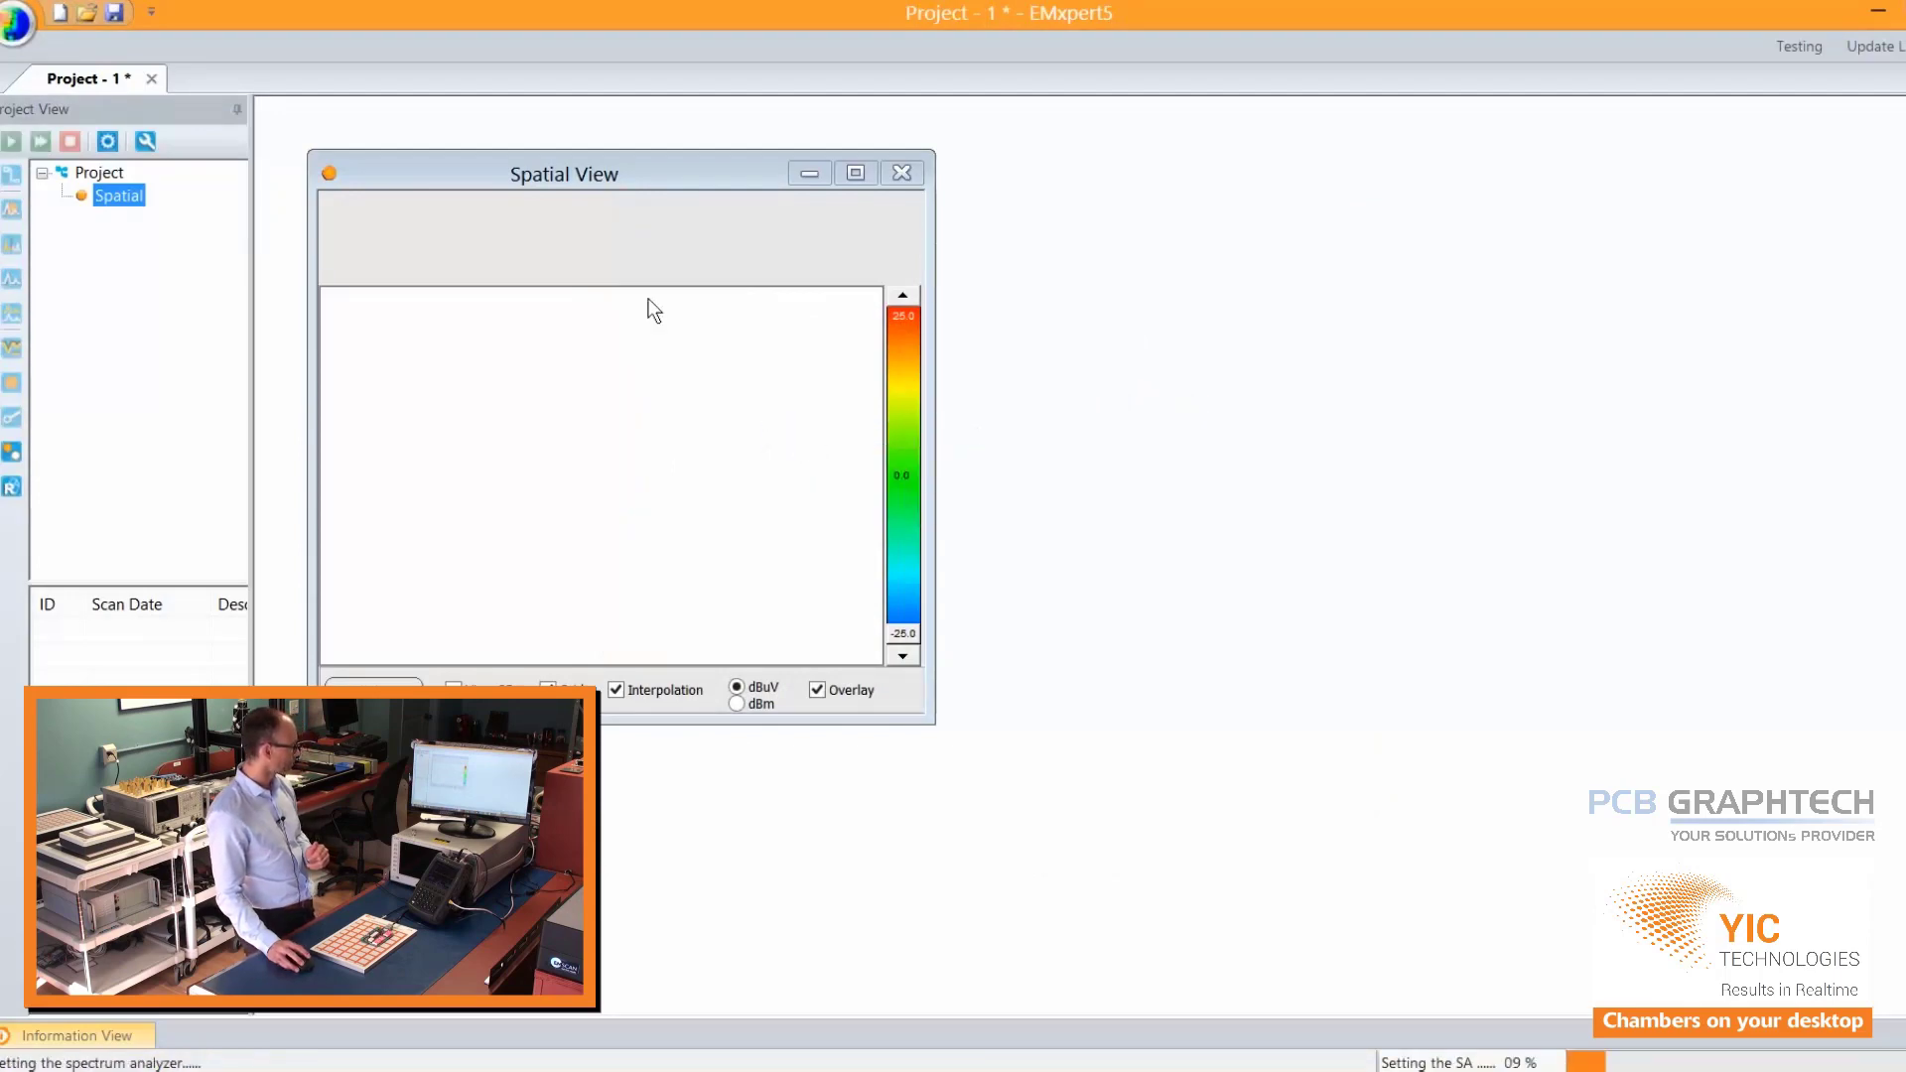
drag(634, 169, 642, 143)
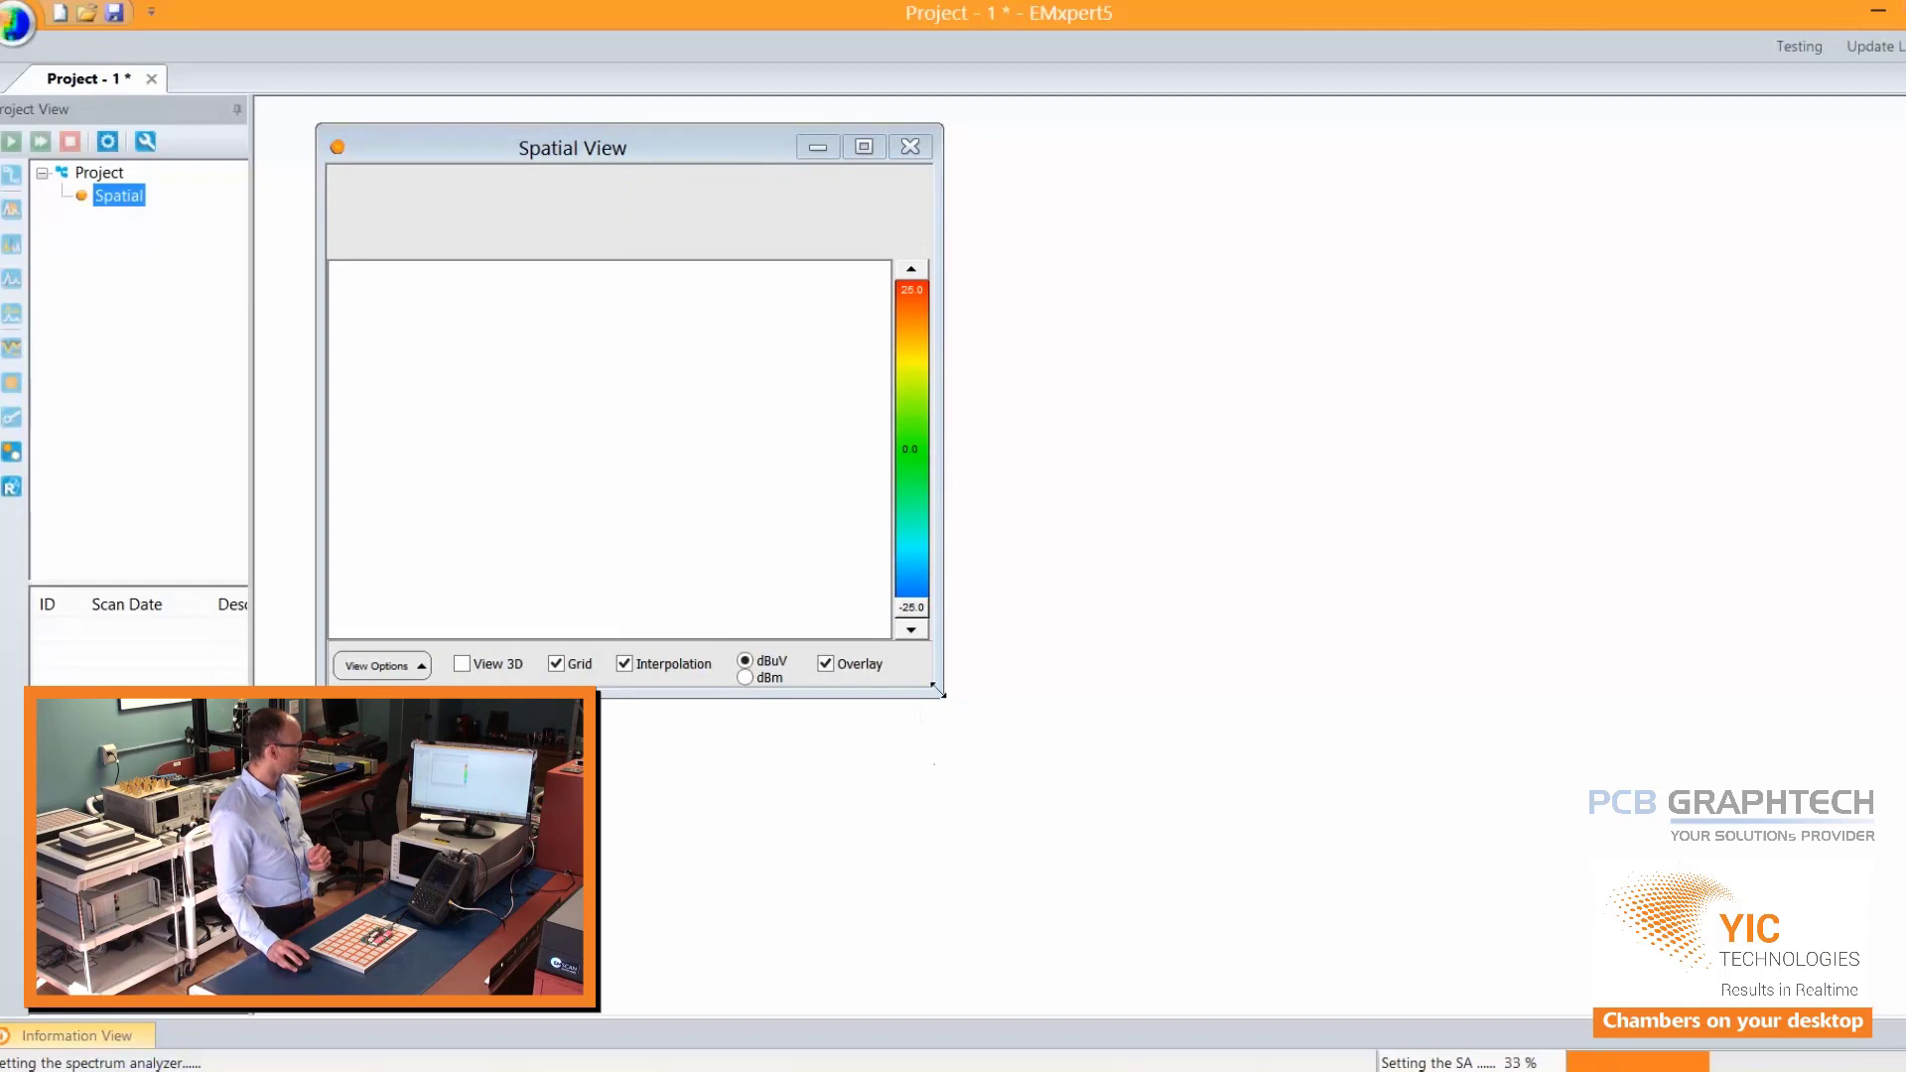
drag(942, 697, 1364, 936)
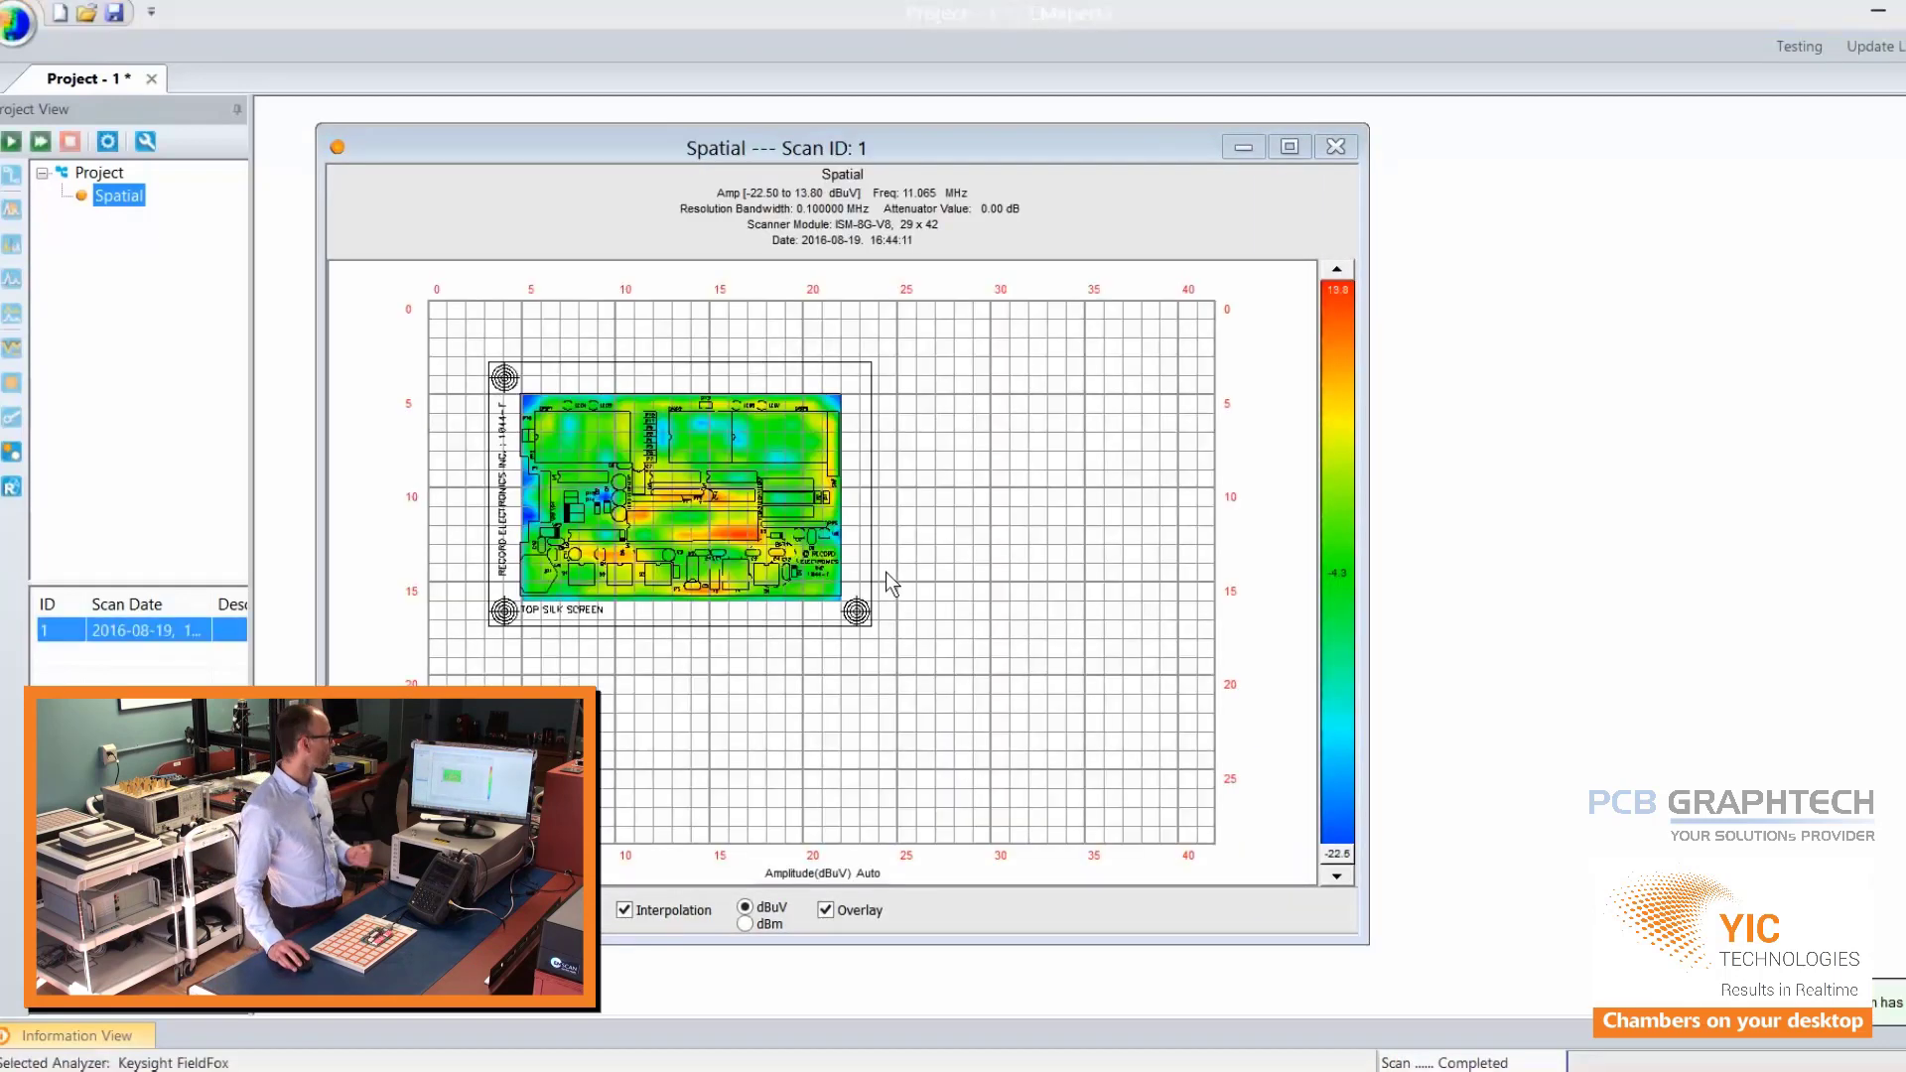
Hide the grid on the magnified board plot and raise the colour scale's lower threshold to about -2.9 dBuV.
drag(524, 396, 847, 611)
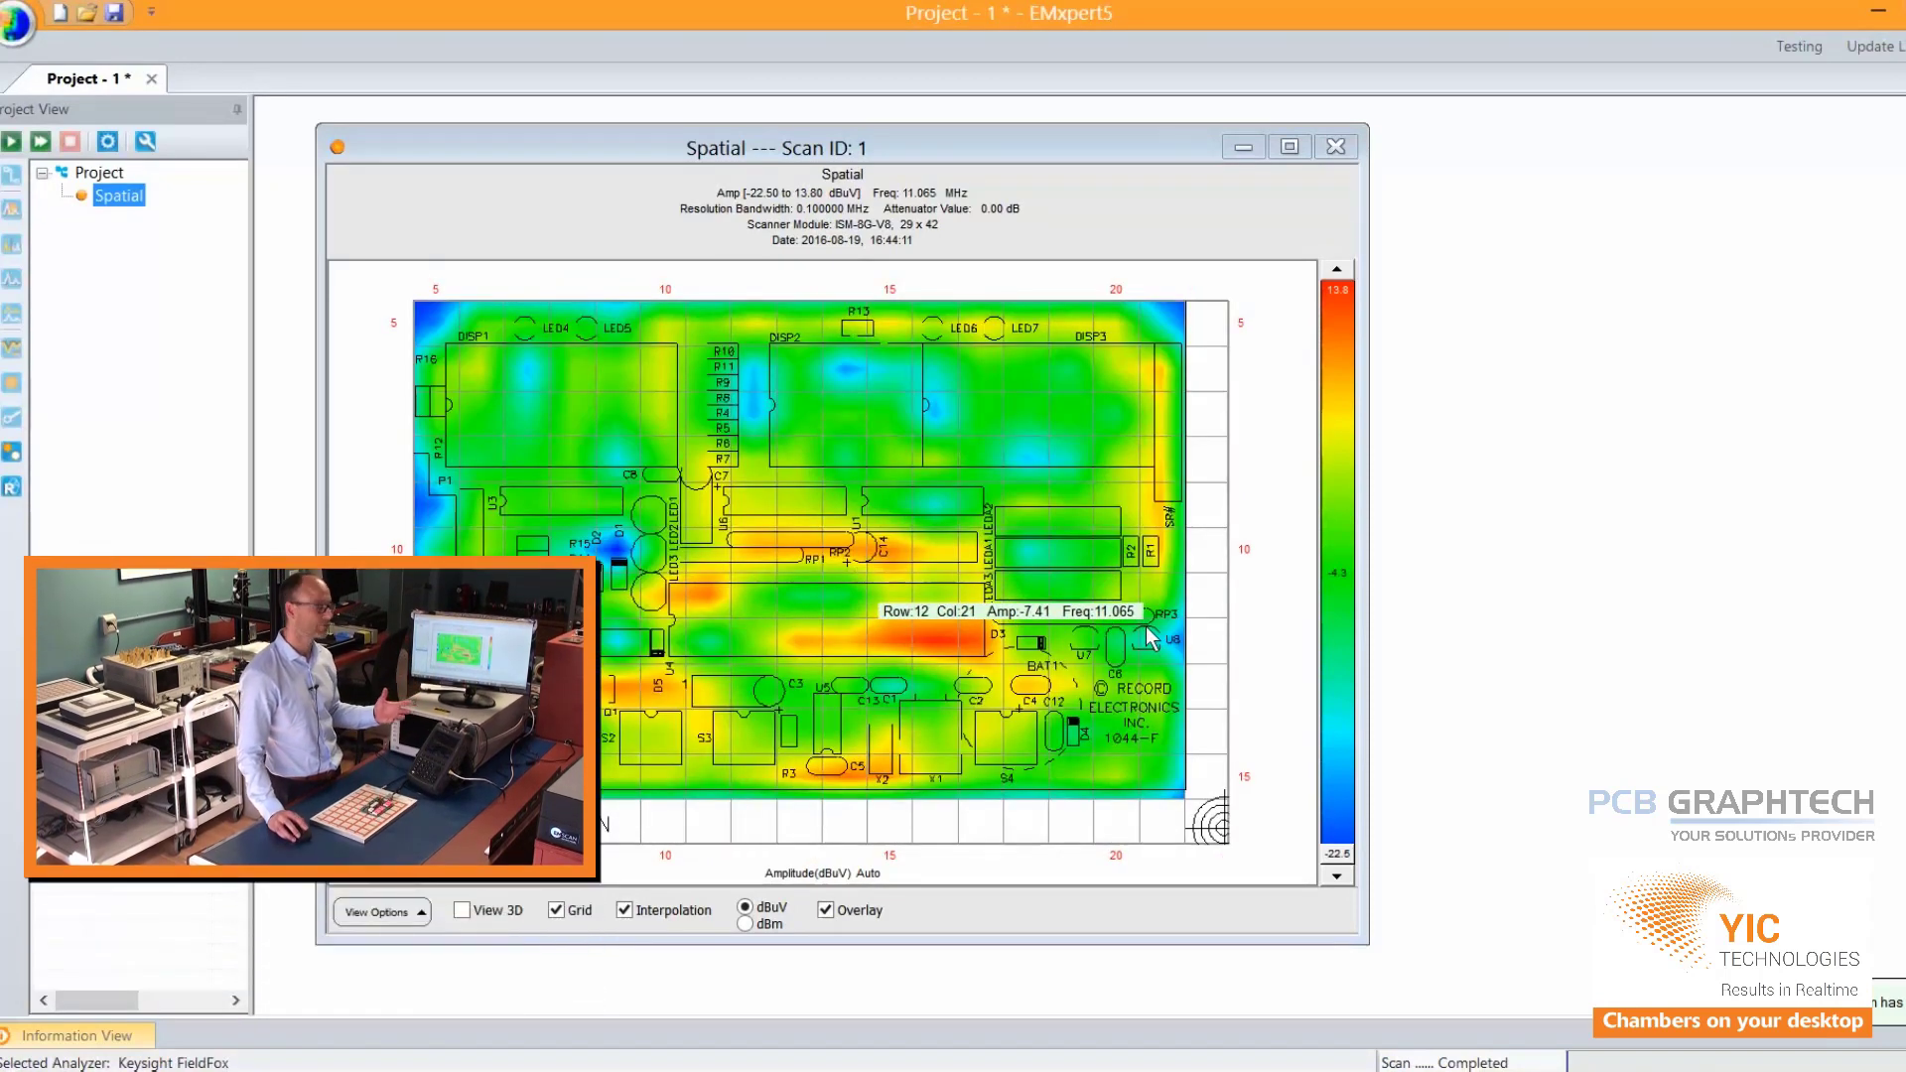
click(576, 913)
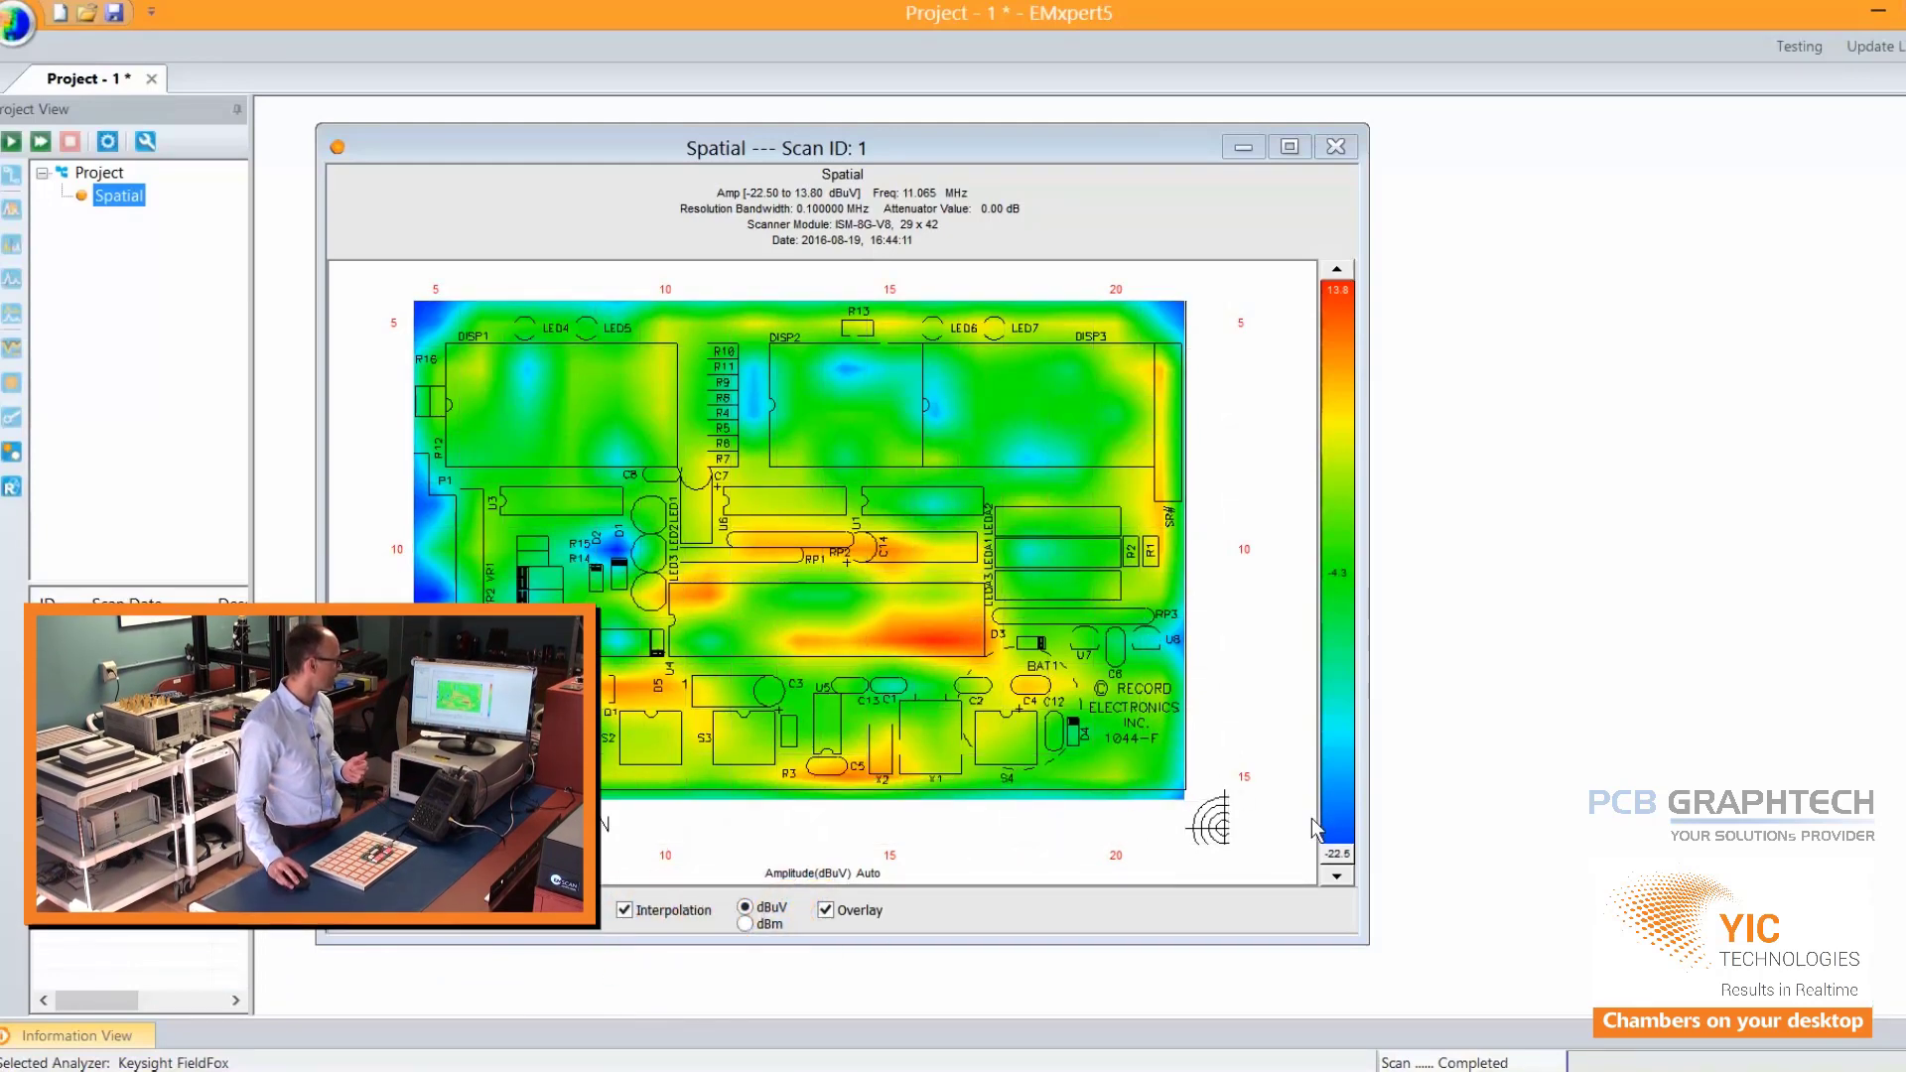
drag(1337, 851, 1316, 564)
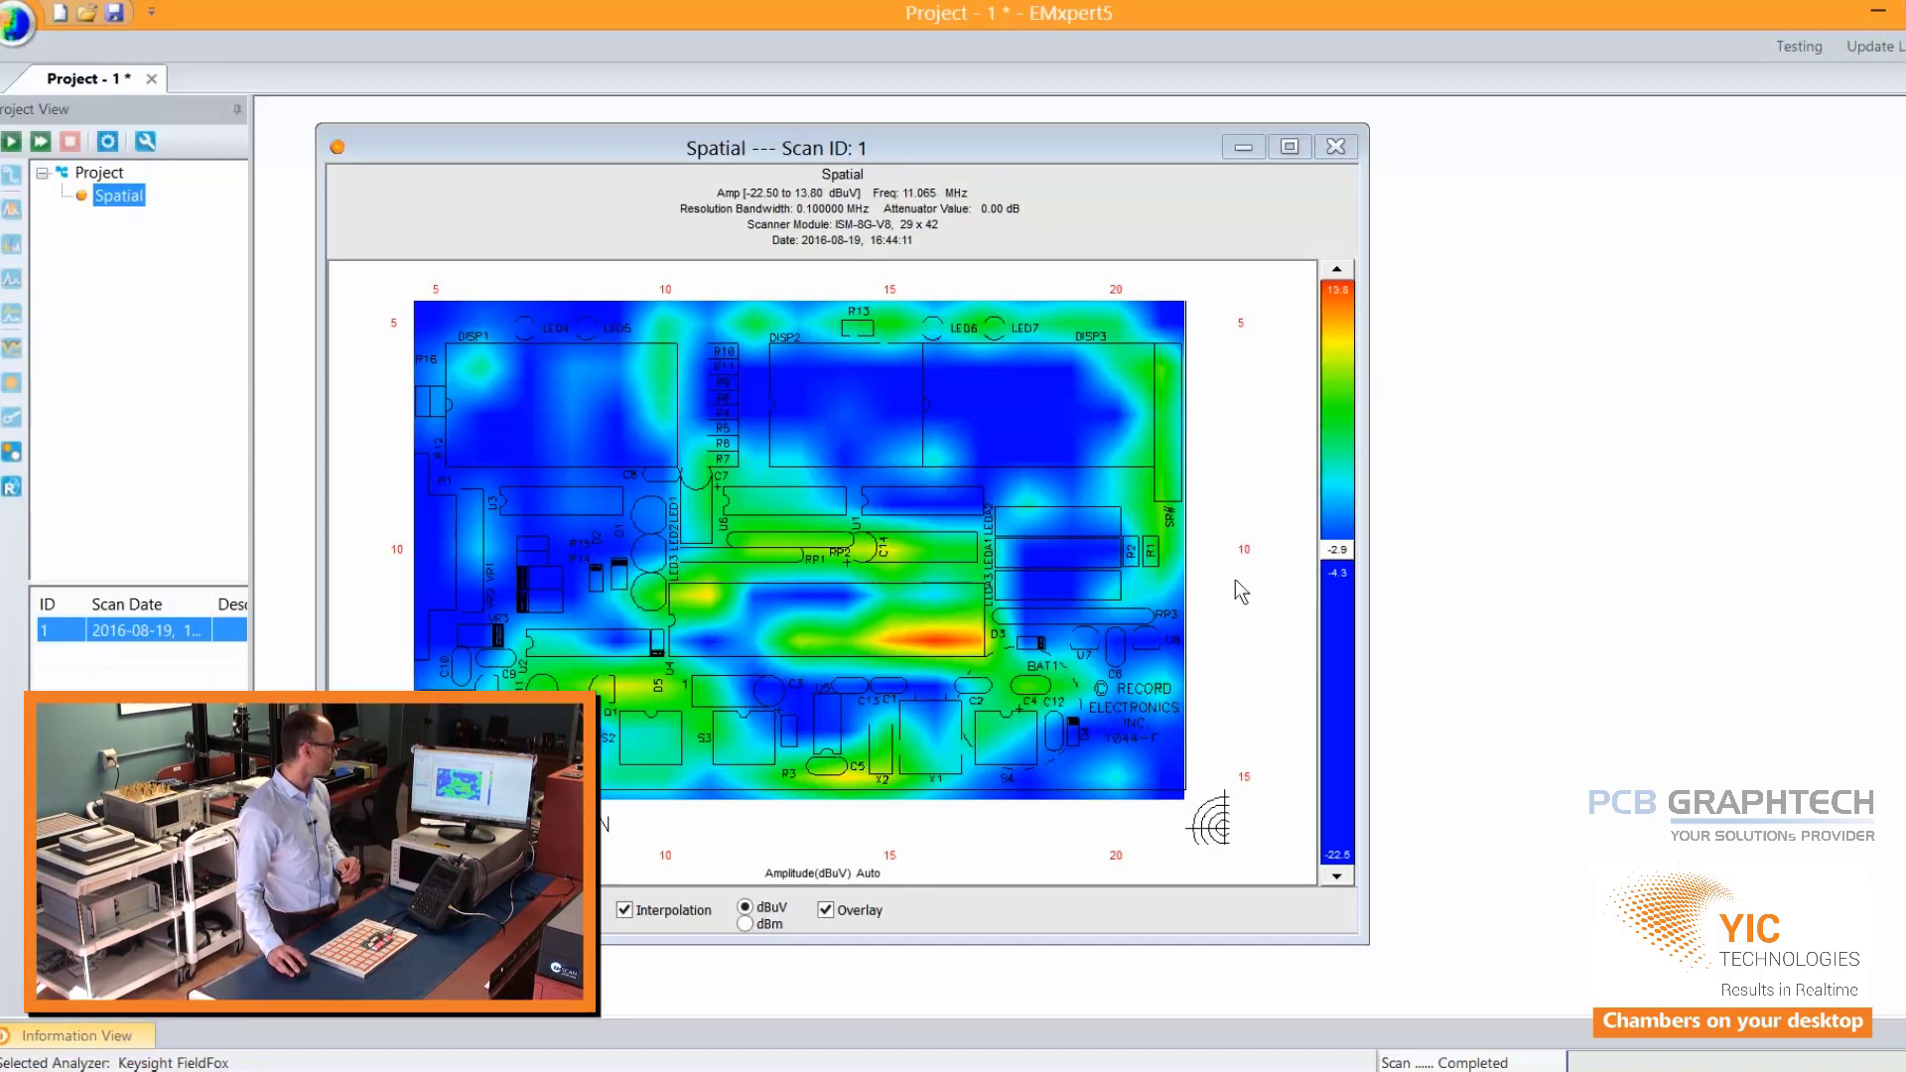
mouse_move(1116, 546)
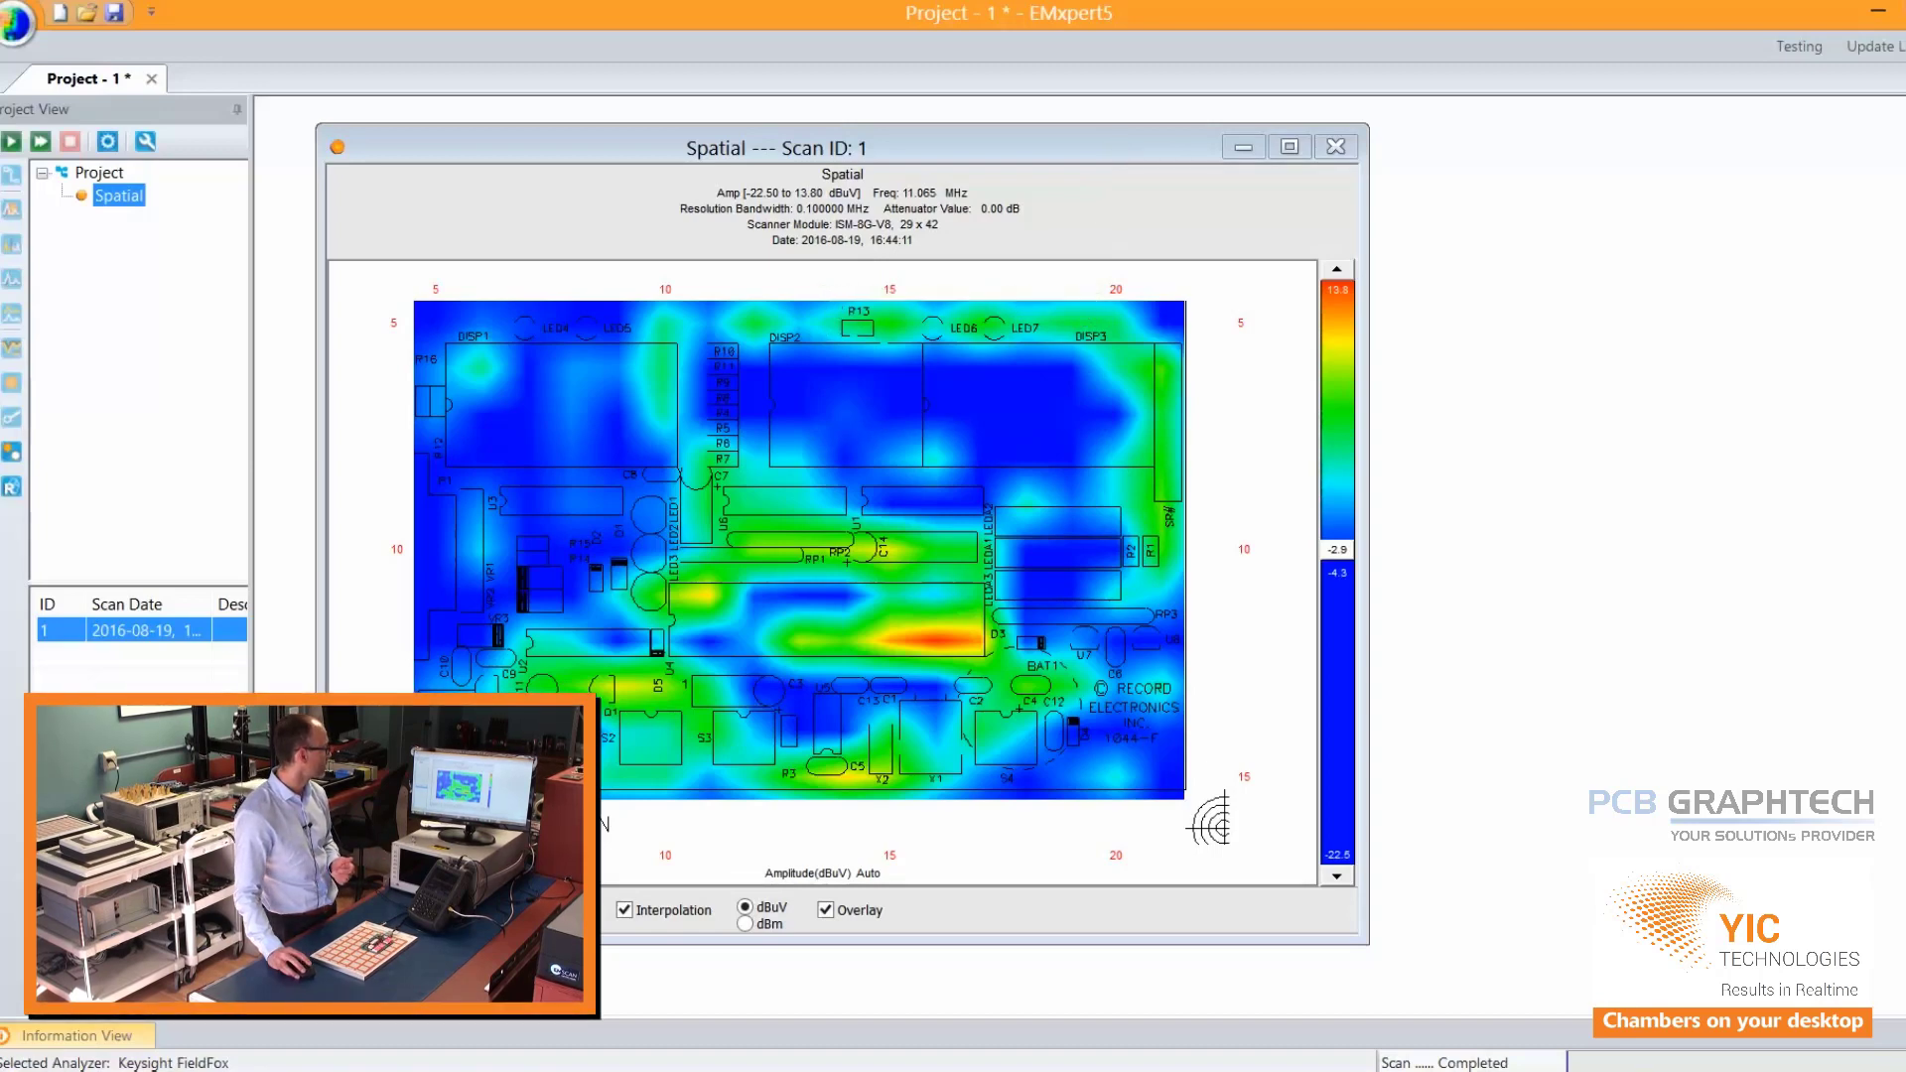
Import Taximeter_New.jpg as a new PCB overlay through the scan data description's overlay editor.
right_click(486, 208)
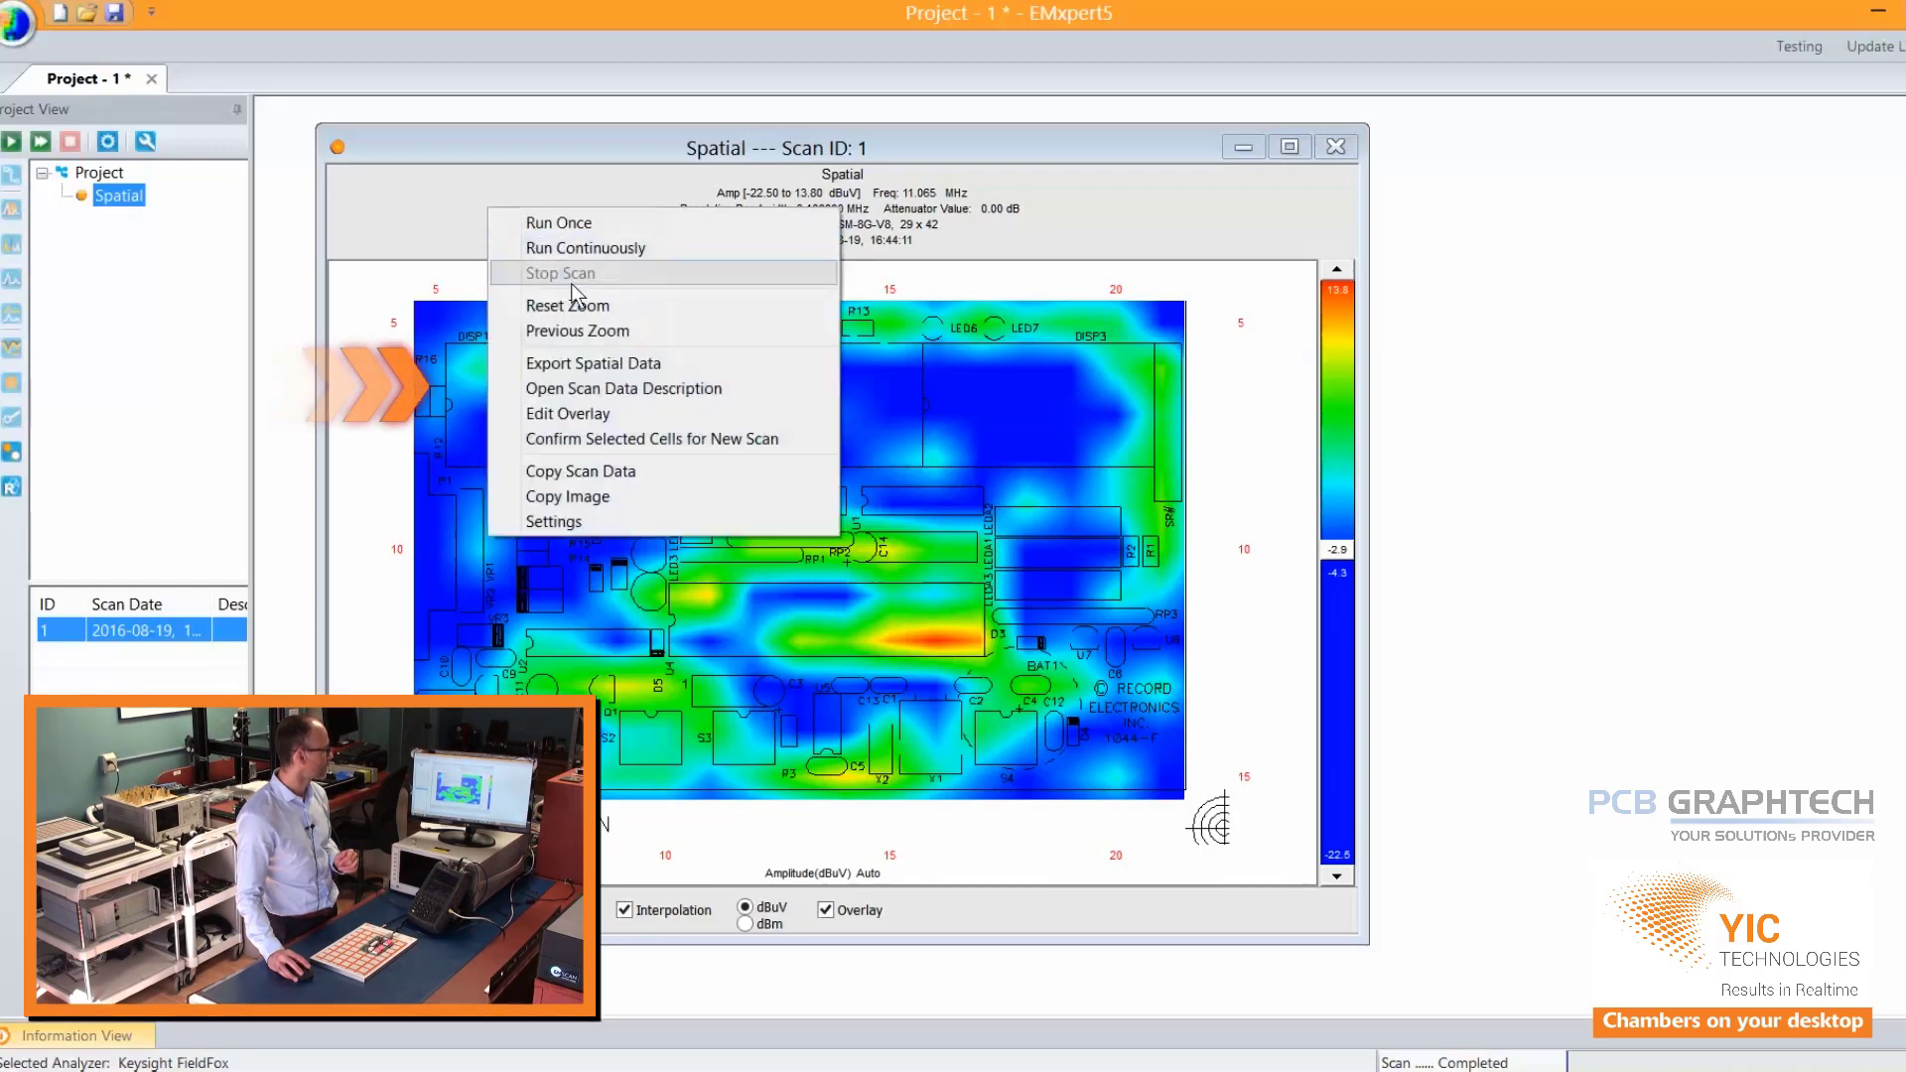
click(625, 388)
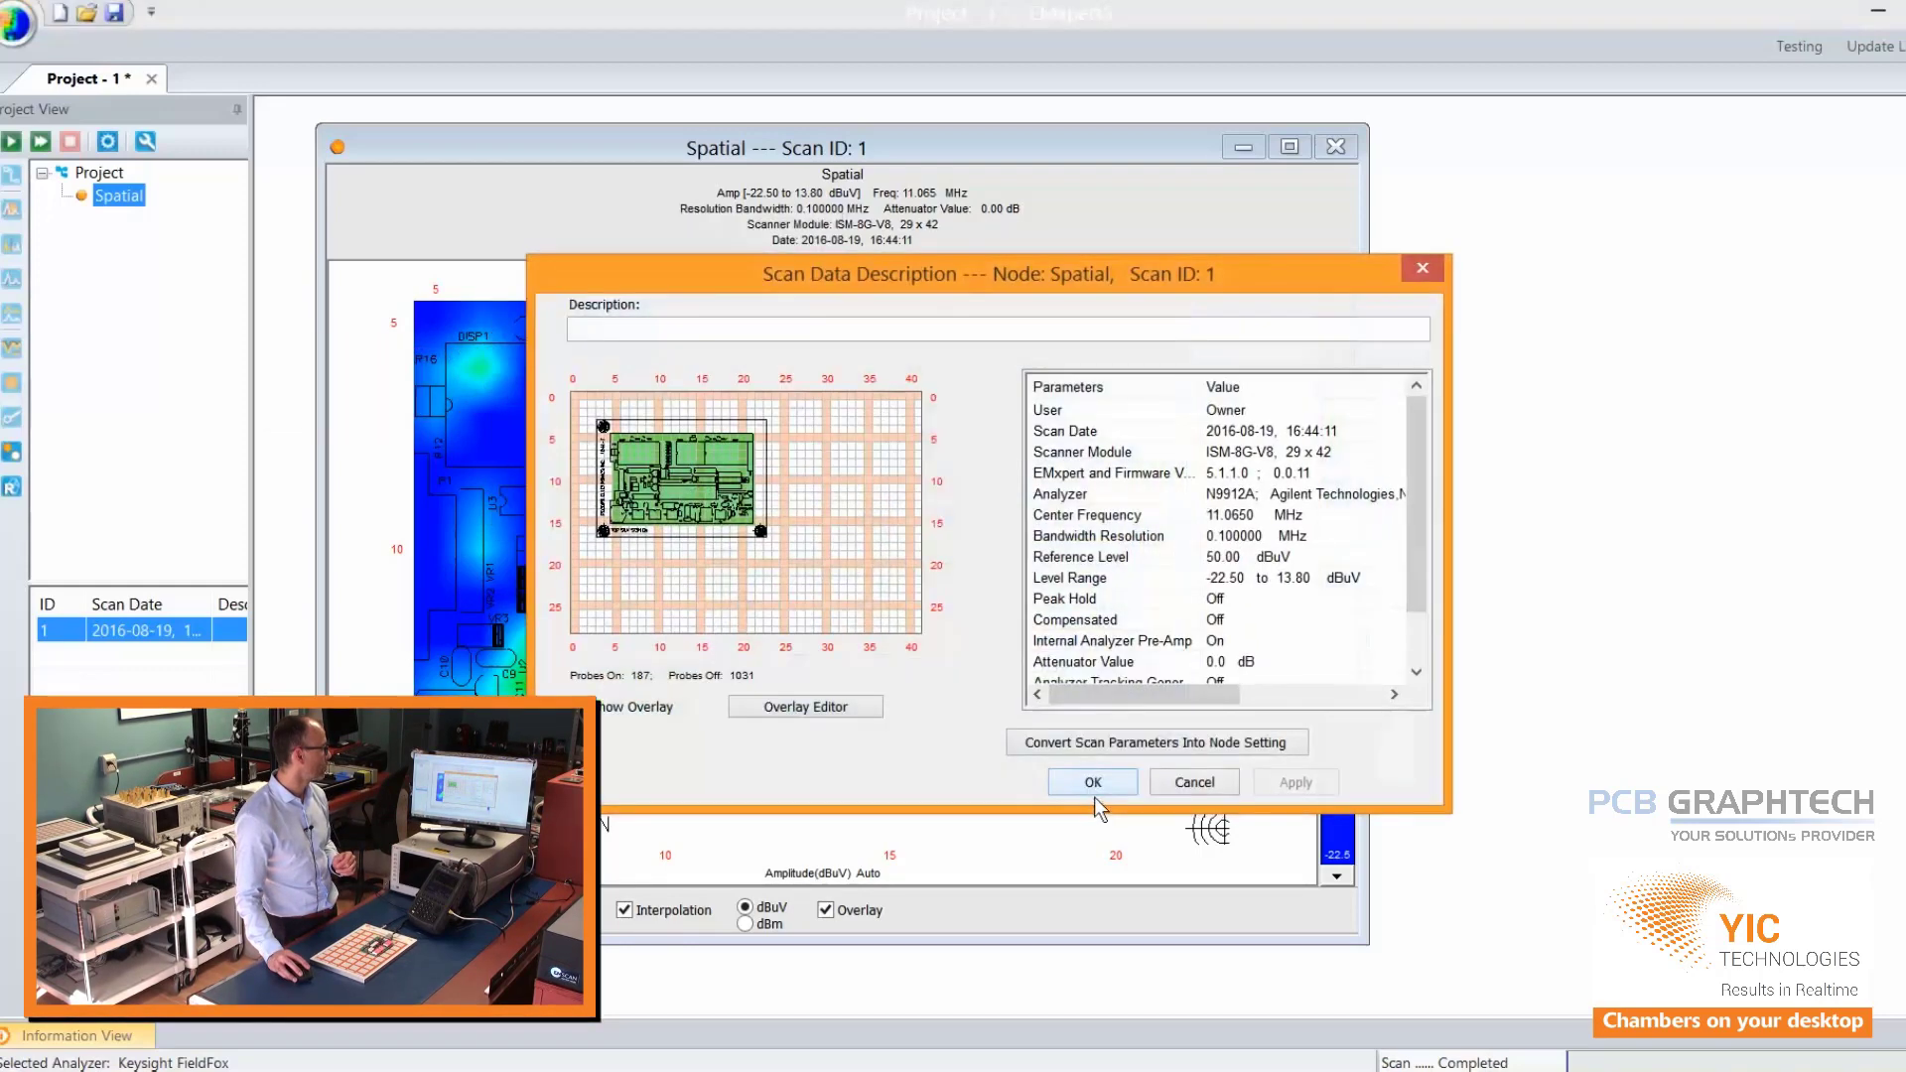
click(824, 710)
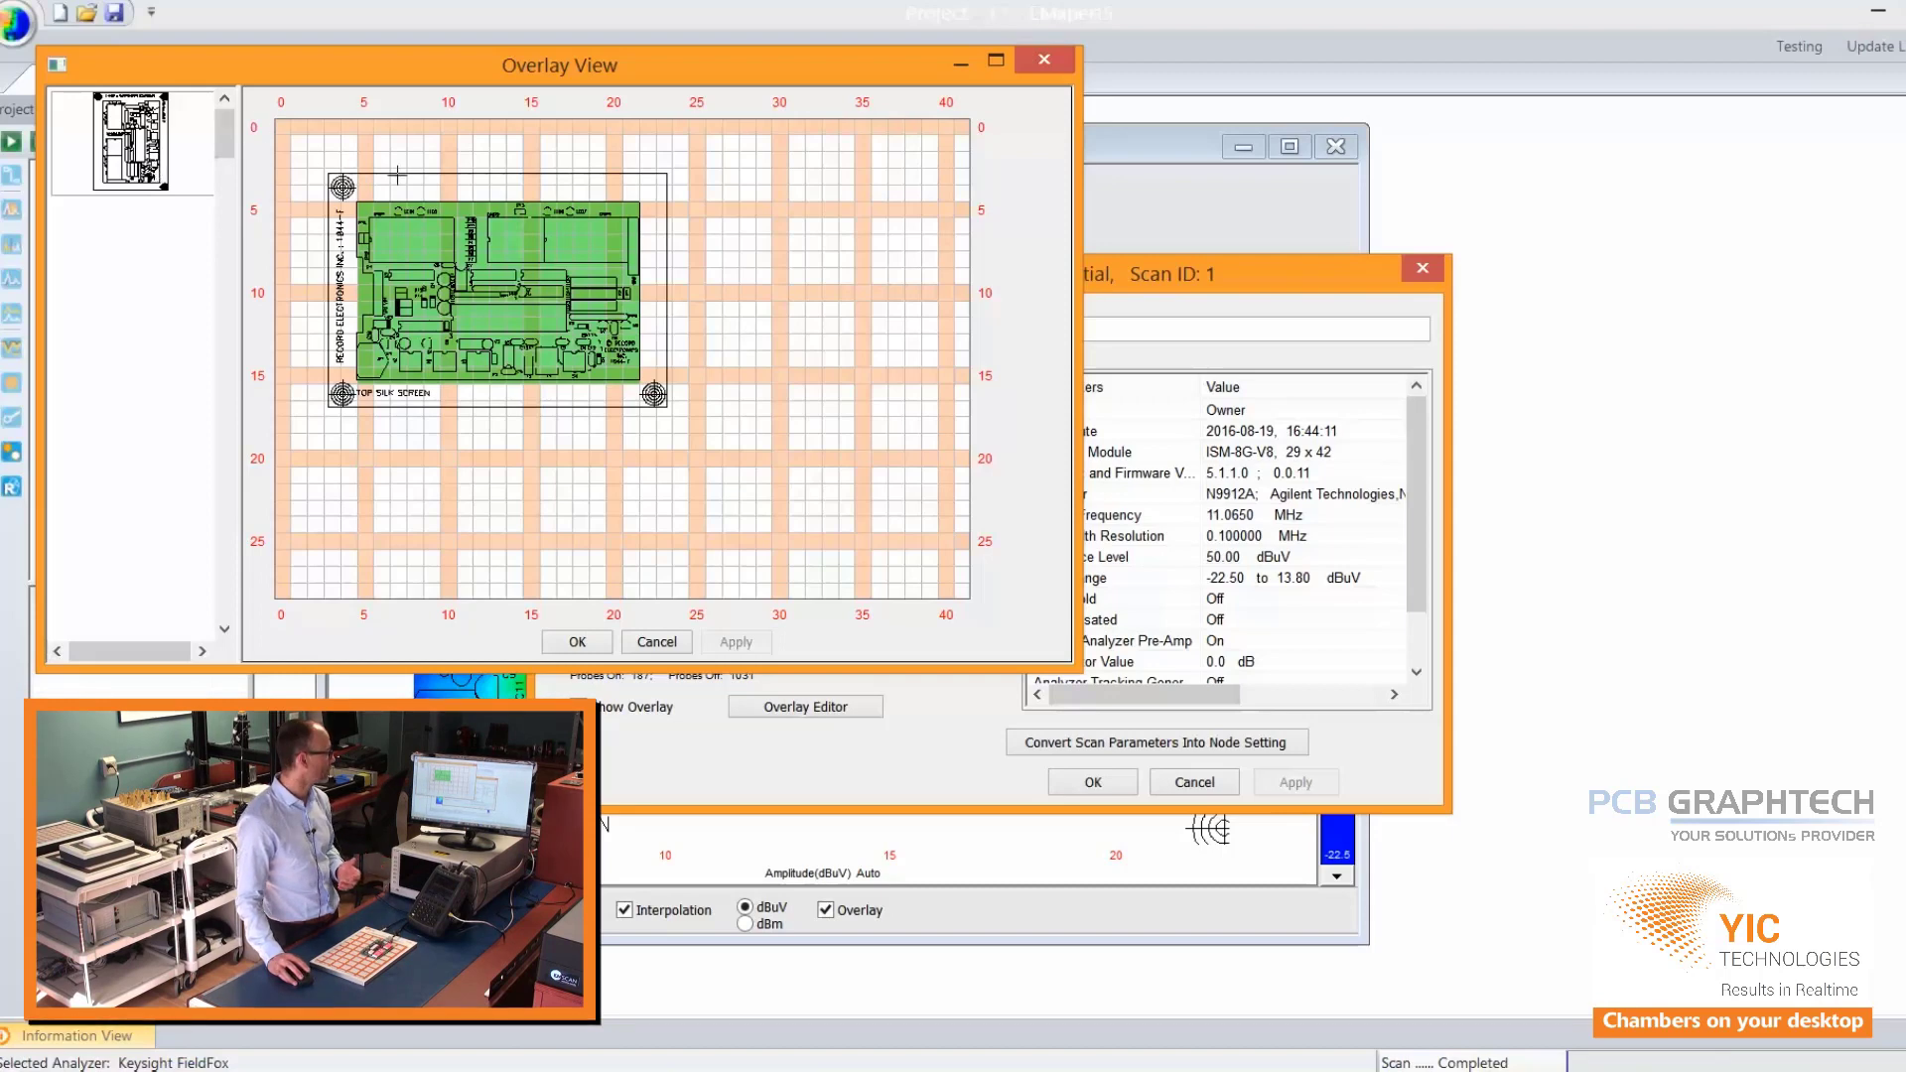
right_click(465, 147)
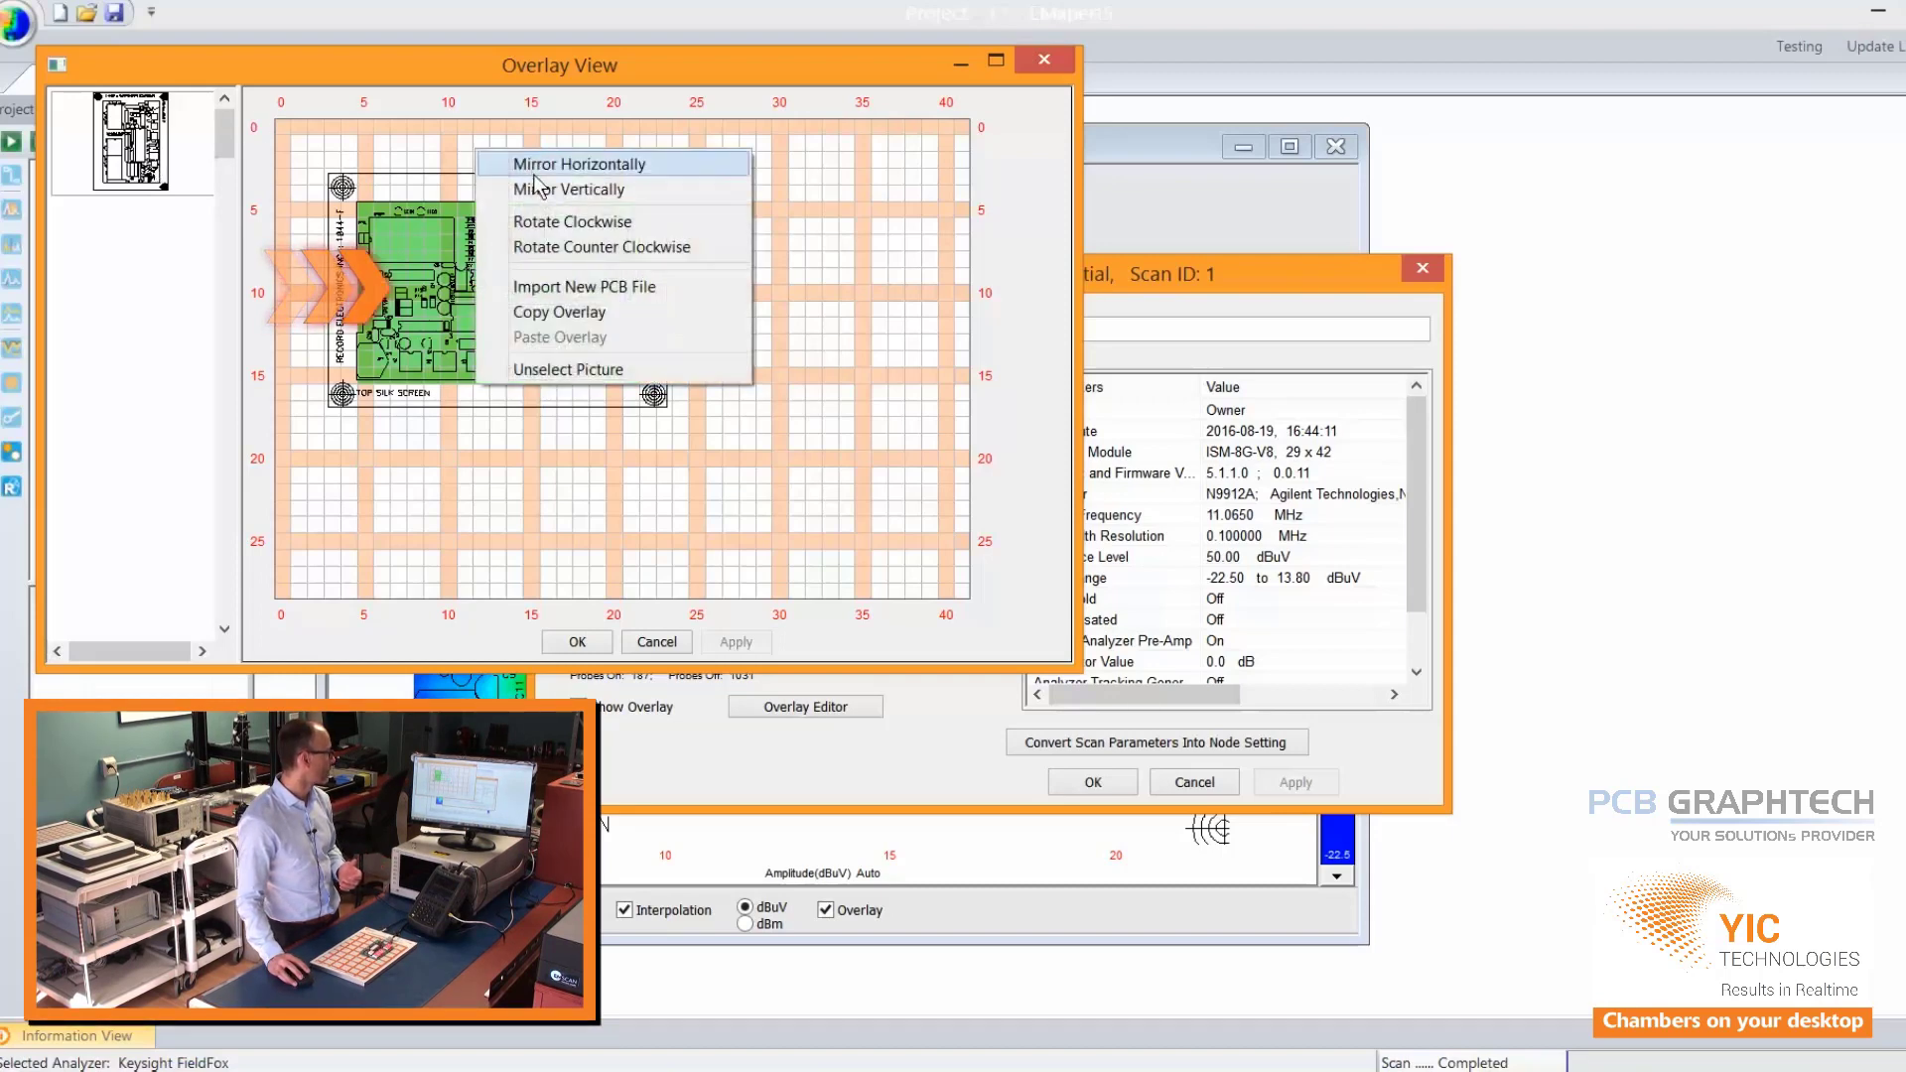
click(556, 298)
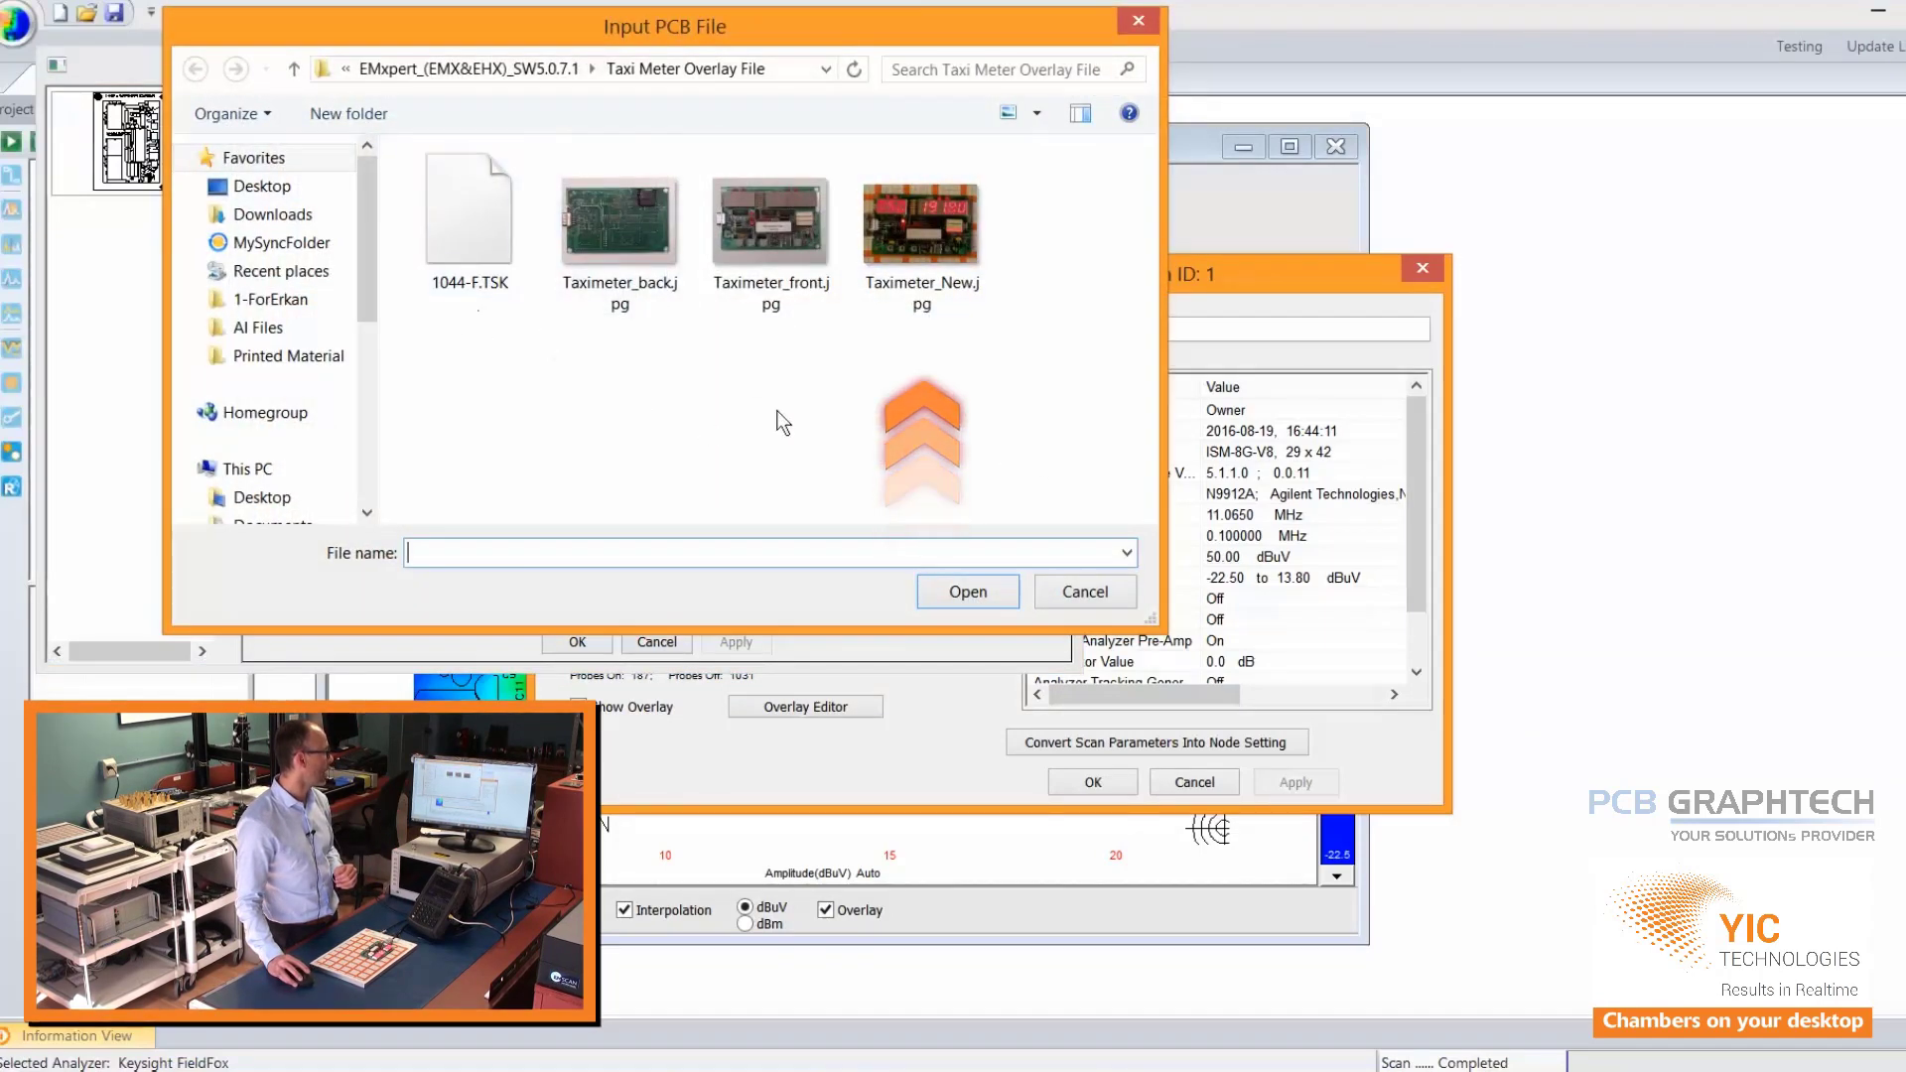
click(916, 243)
click(979, 593)
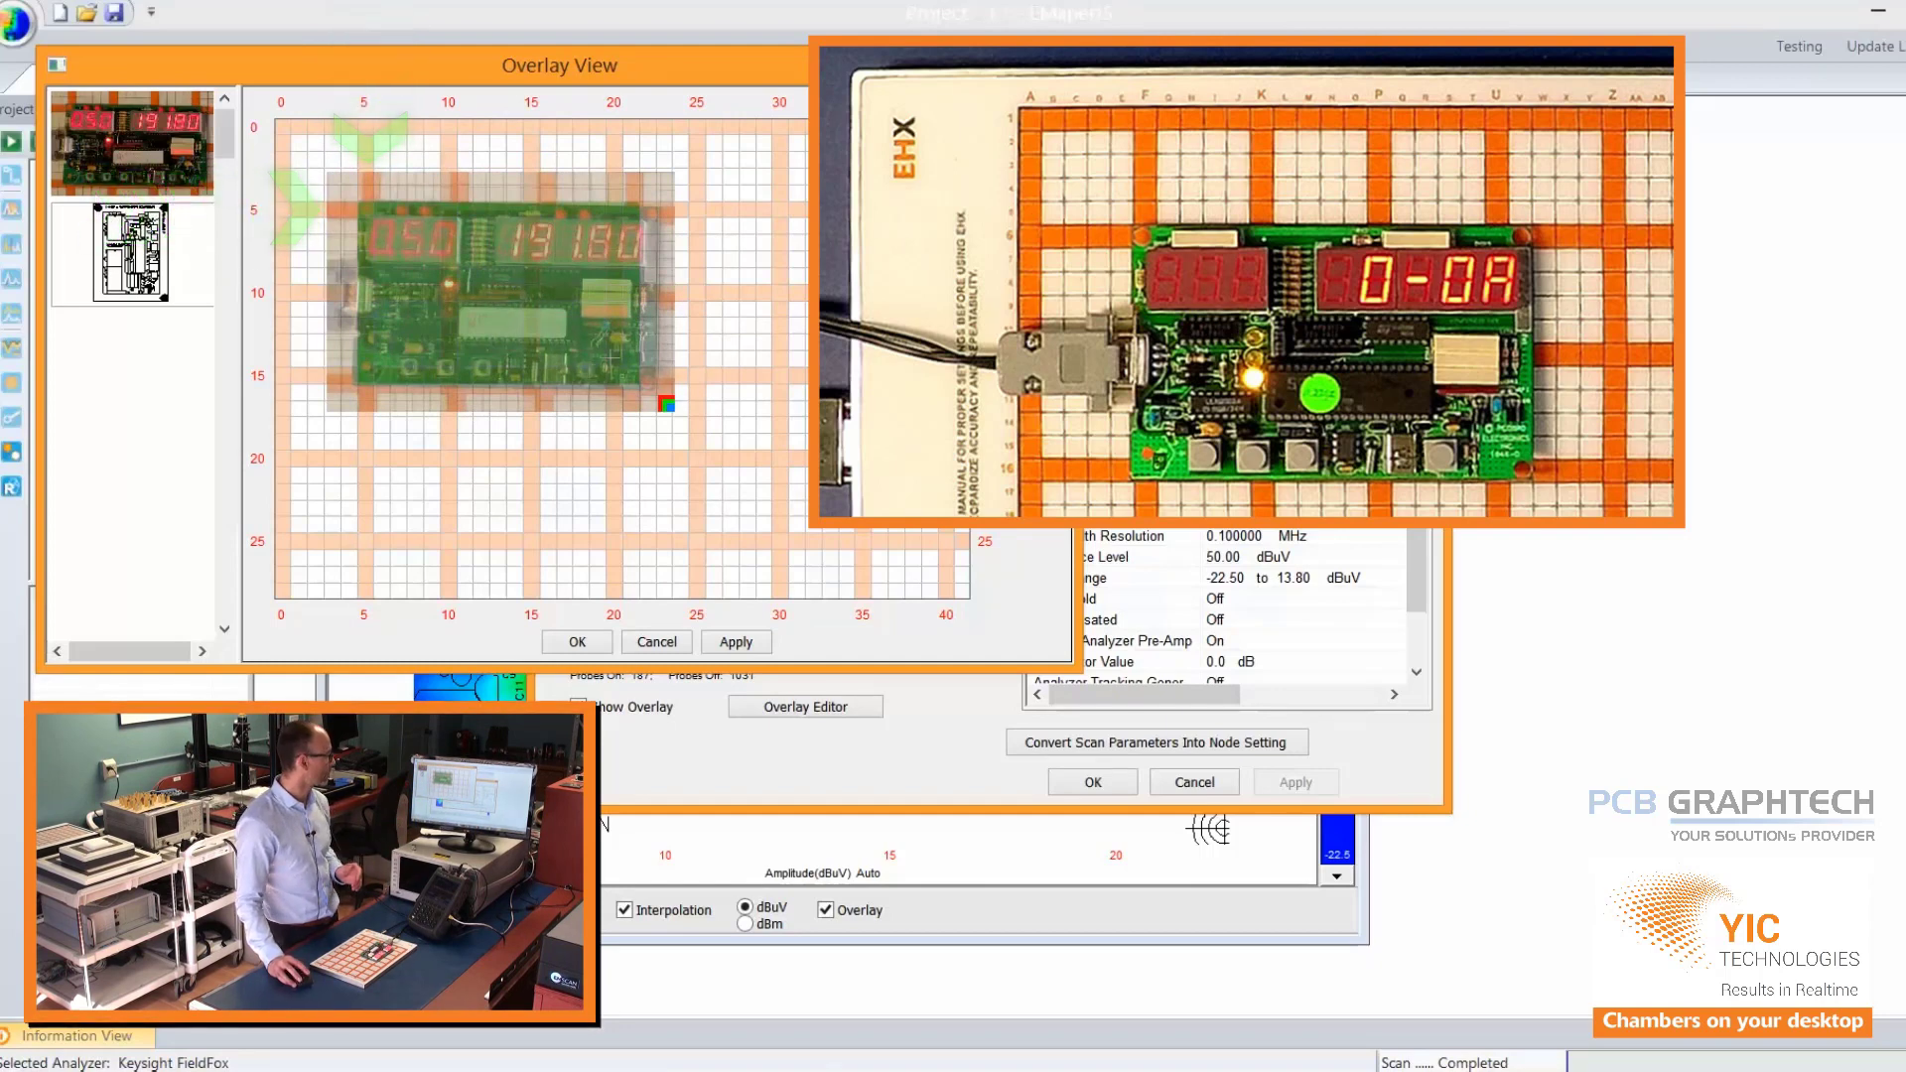
Roughly resize and reposition the taximeter photo overlay so its board's upper corner lines up with row 5, column 5.
drag(667, 402, 782, 431)
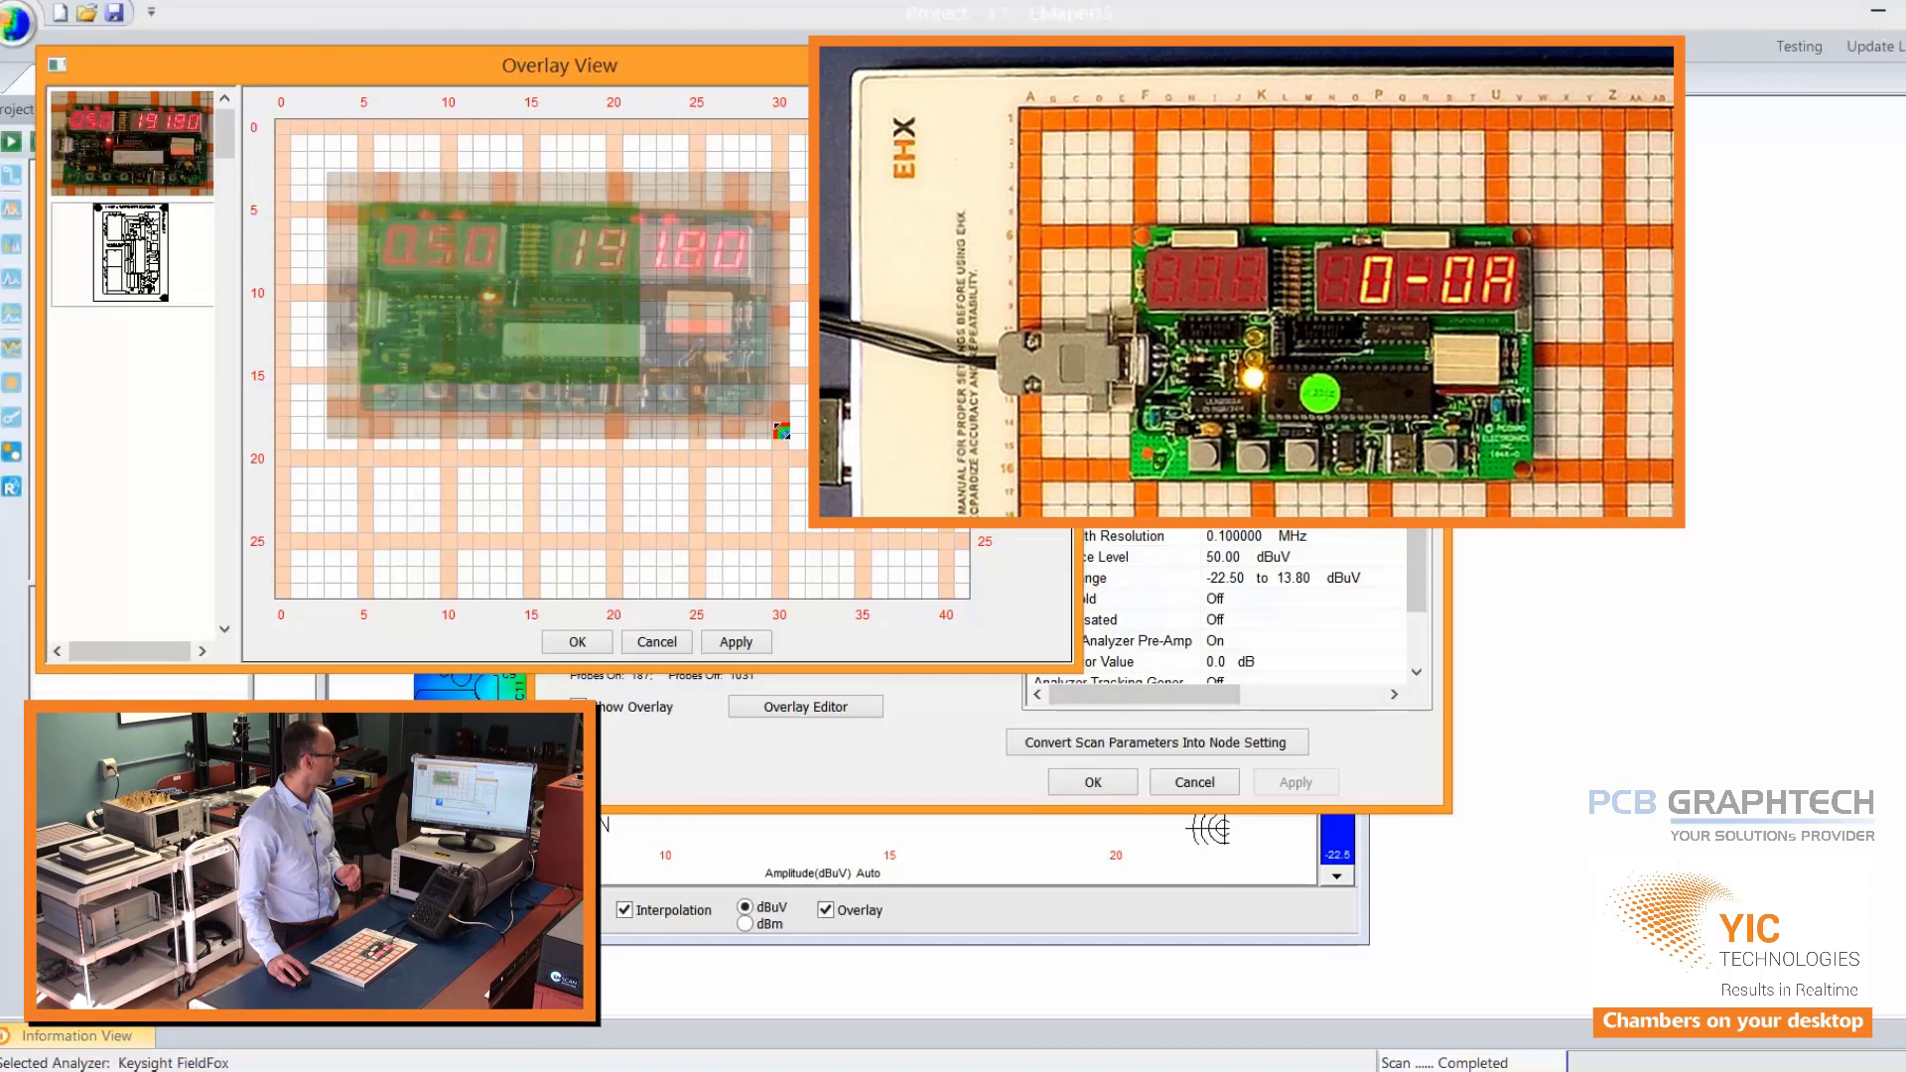
drag(783, 431, 749, 424)
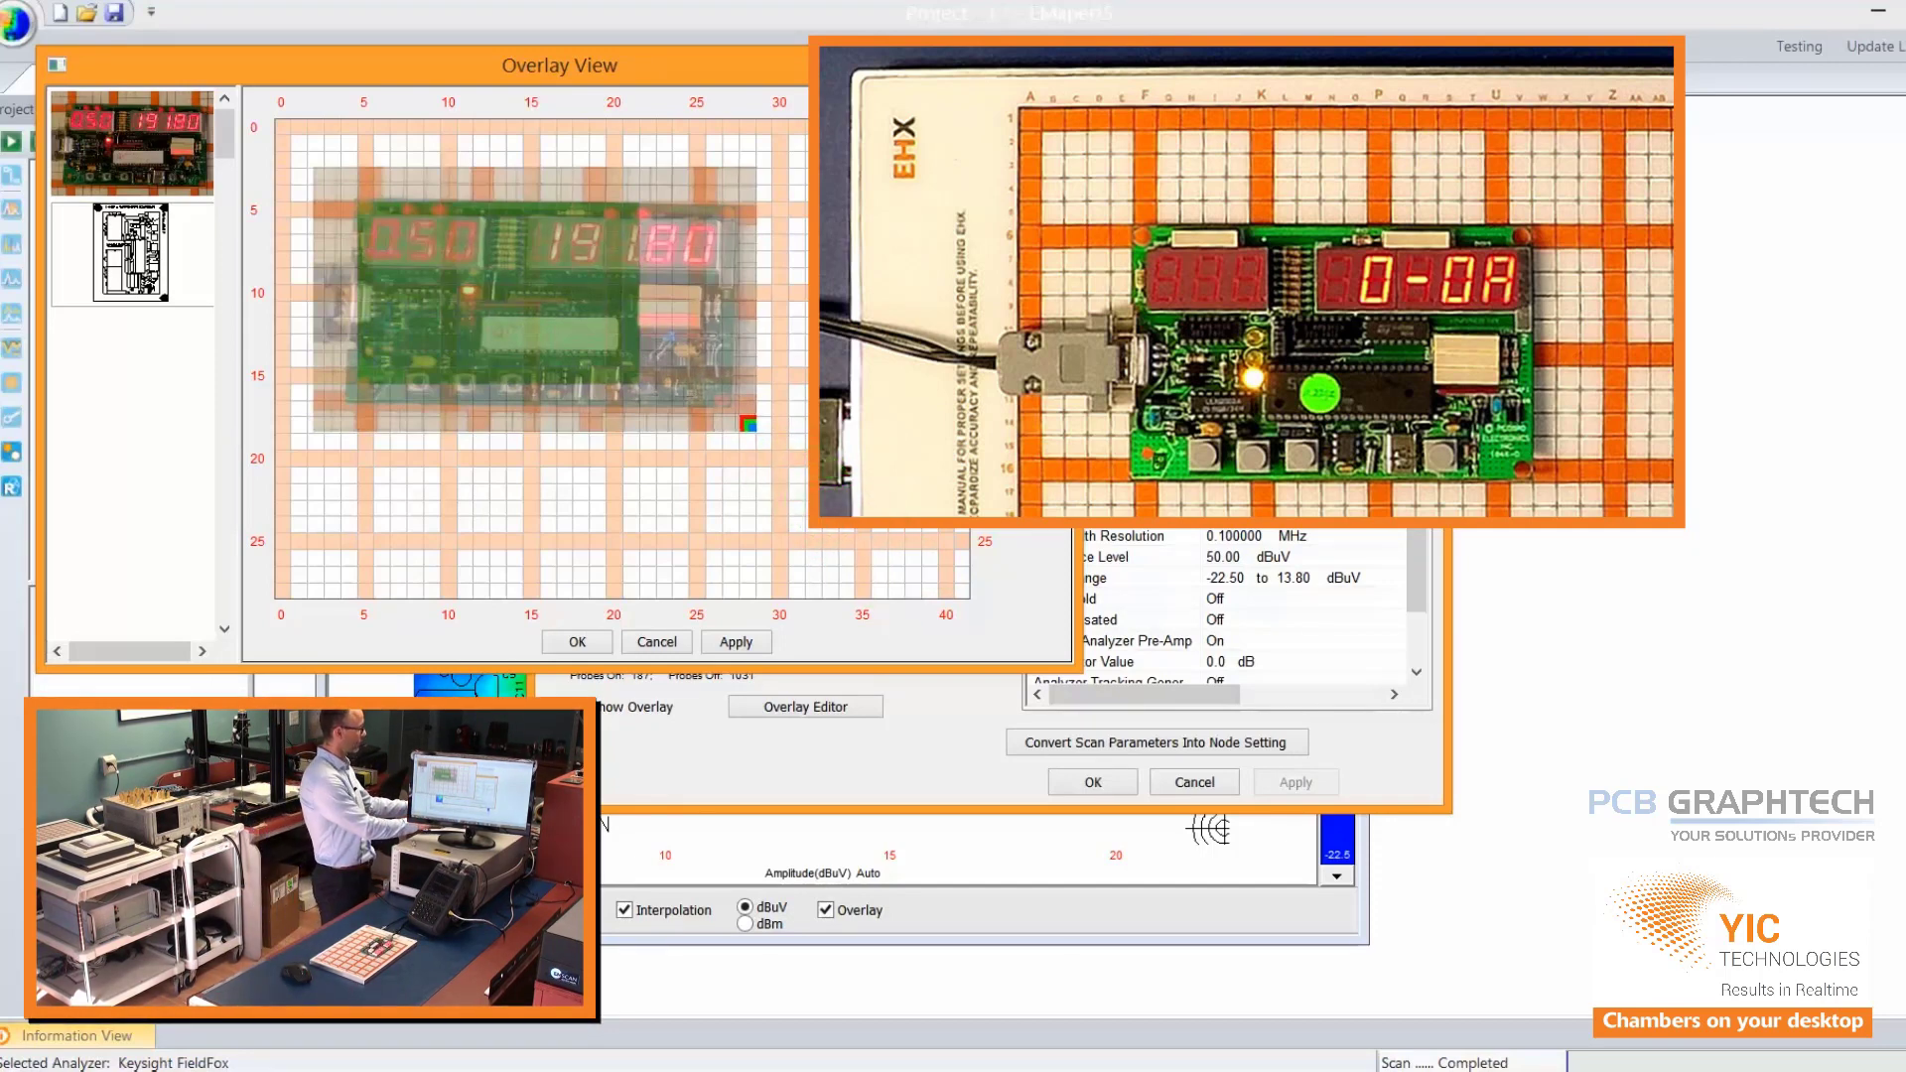
drag(749, 424, 744, 424)
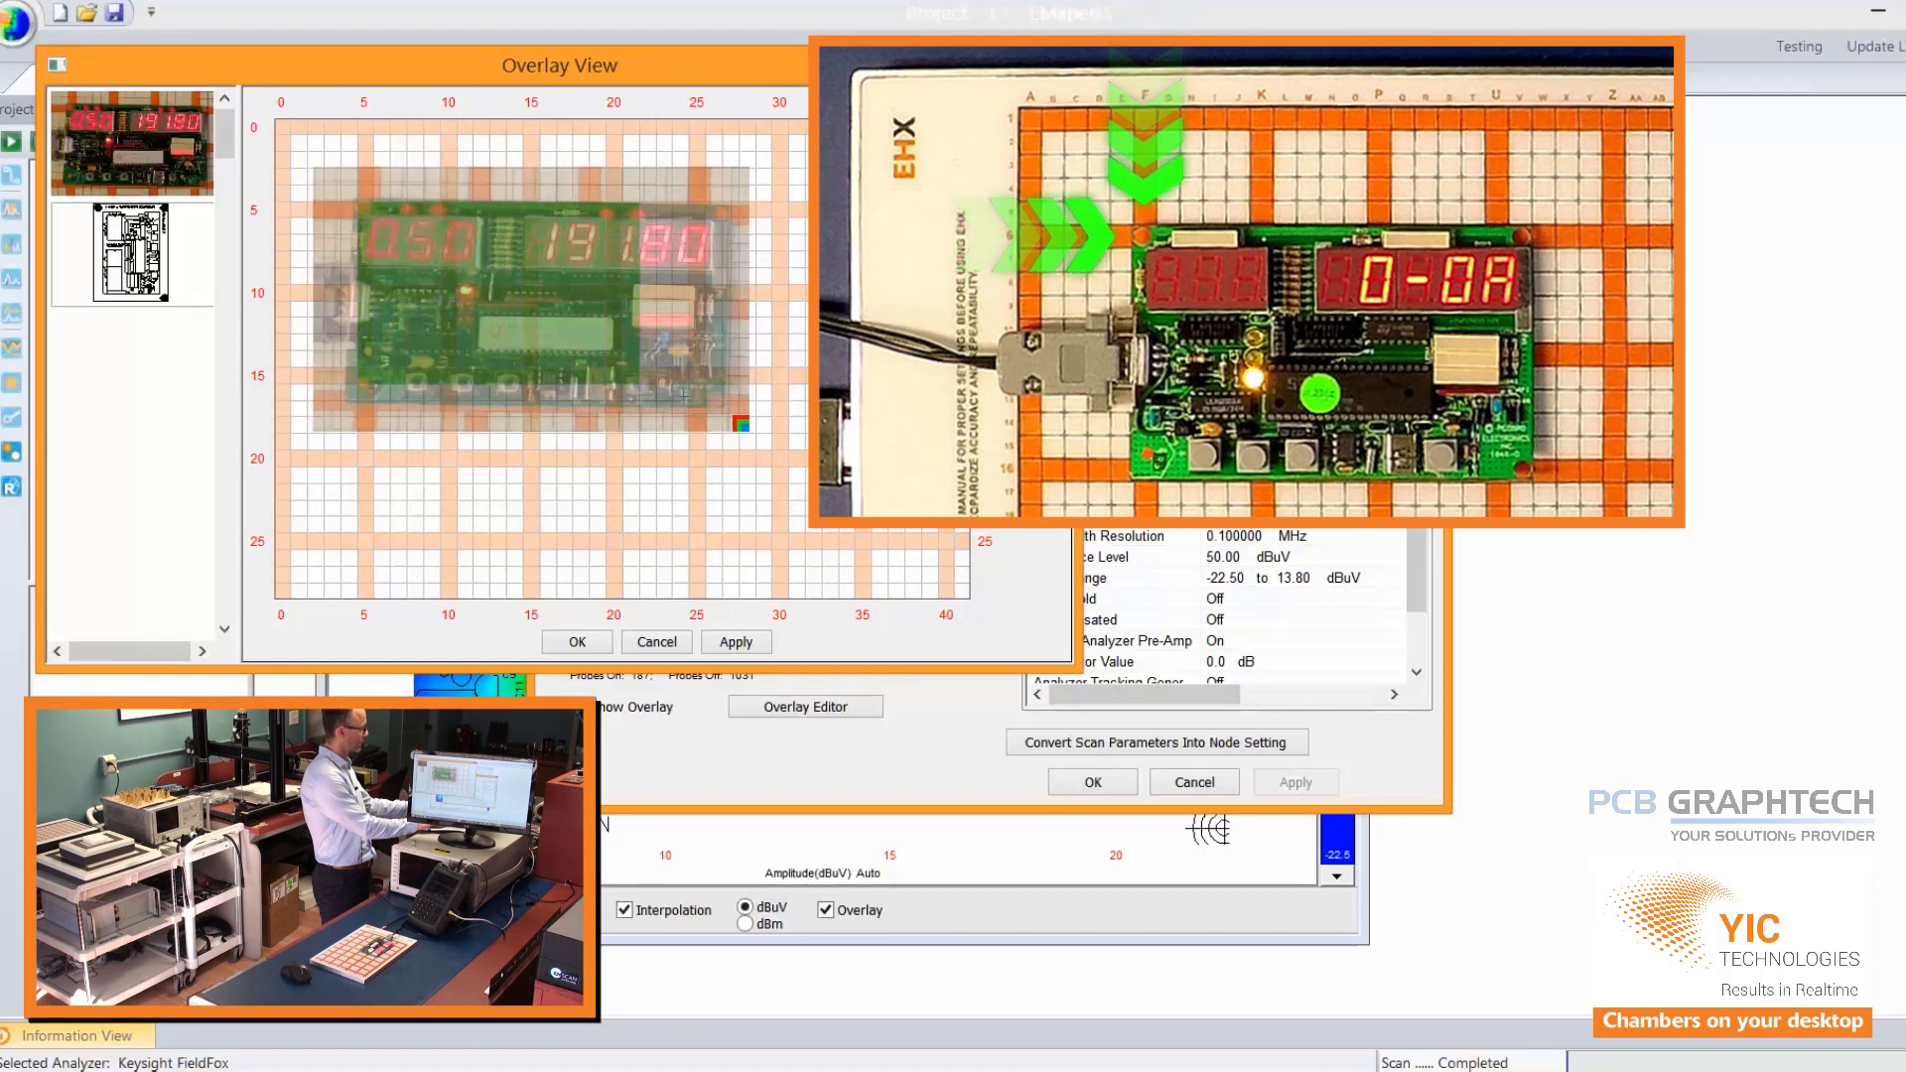
drag(739, 424, 695, 424)
Narrow the taximeter photo overlay in small increments until its outer edge reaches about column 21.
key(shift+Left)
key(shift+Left)
key(shift+Left)
key(shift+Left)
key(shift+Left)
key(shift+Left)
key(shift+Left)
key(shift+Left)
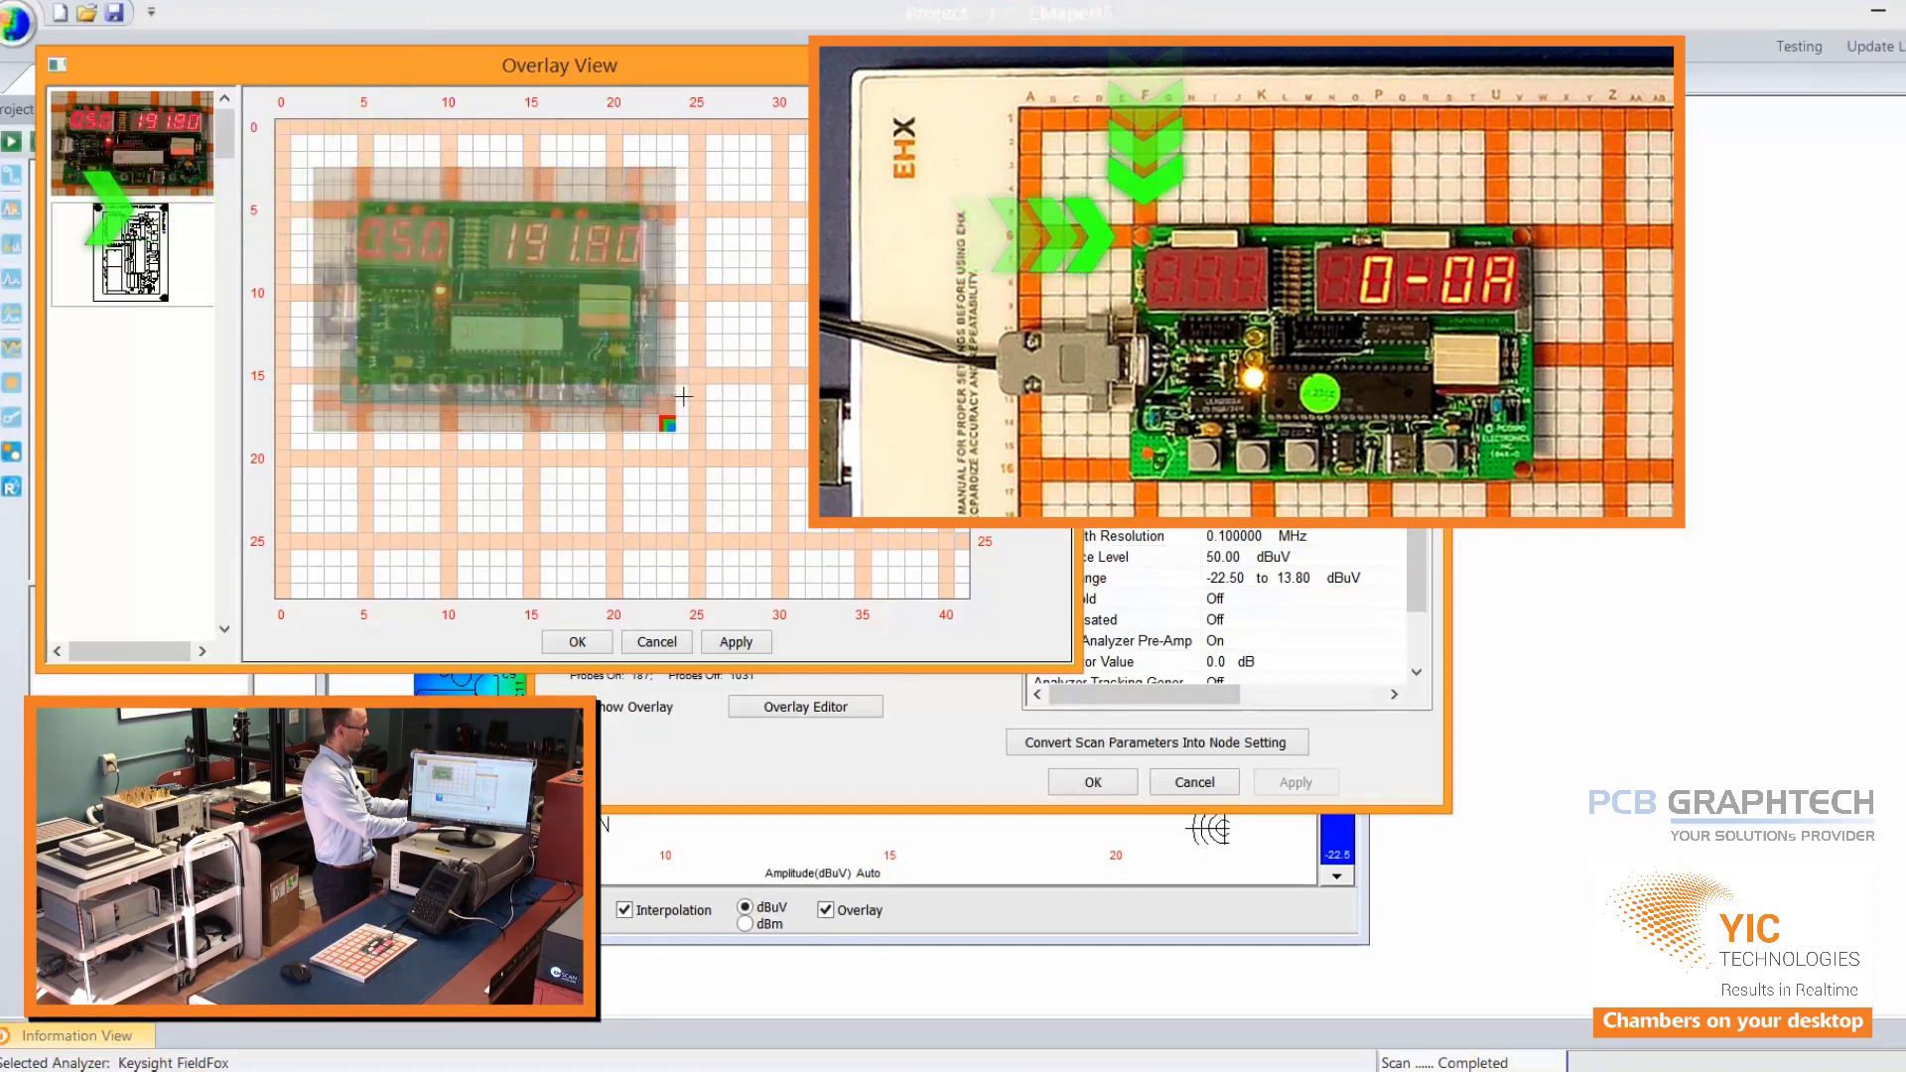
key(shift+Left)
key(shift+Left)
key(shift+Left)
key(shift+Left)
key(shift+Left)
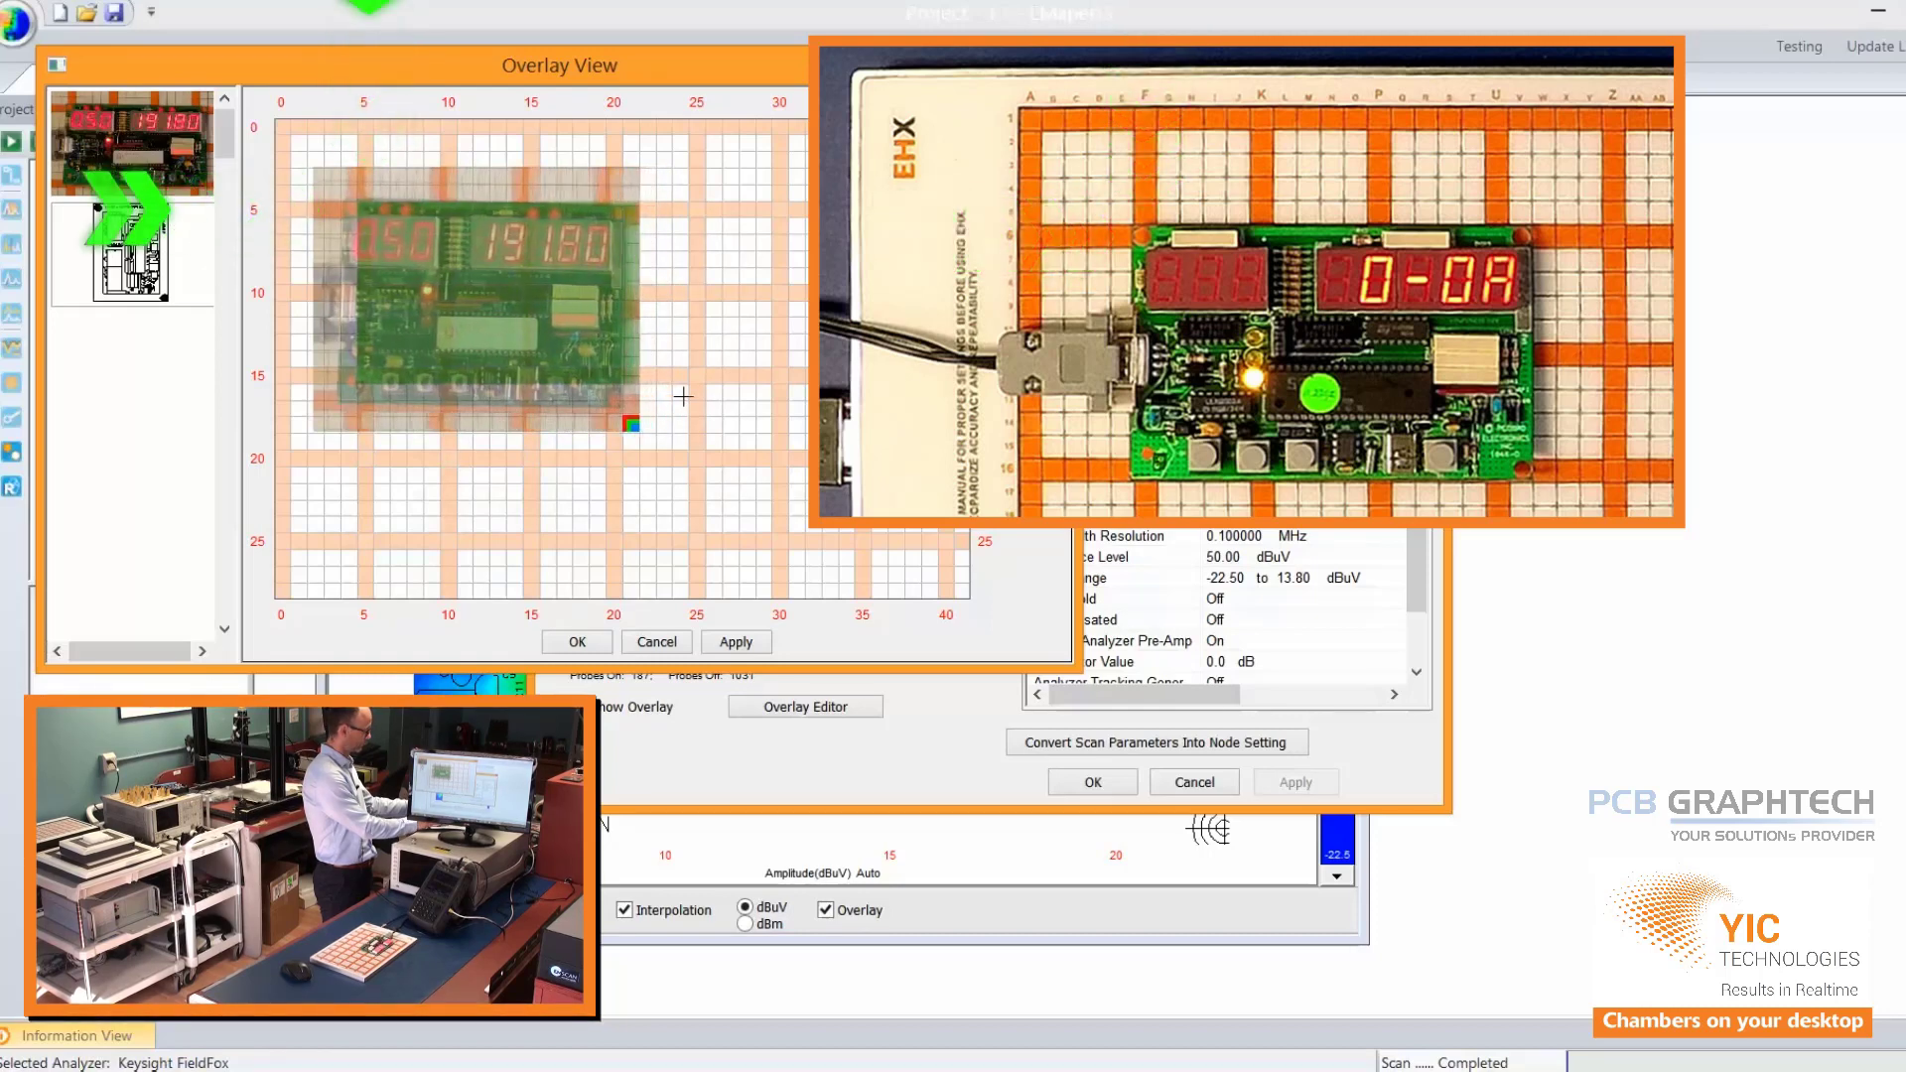
Nudge the taximeter photo overlay to the right until its board edges align with the sides of the selected cells.
key(Right)
key(Right)
key(Right)
key(Right)
key(Right)
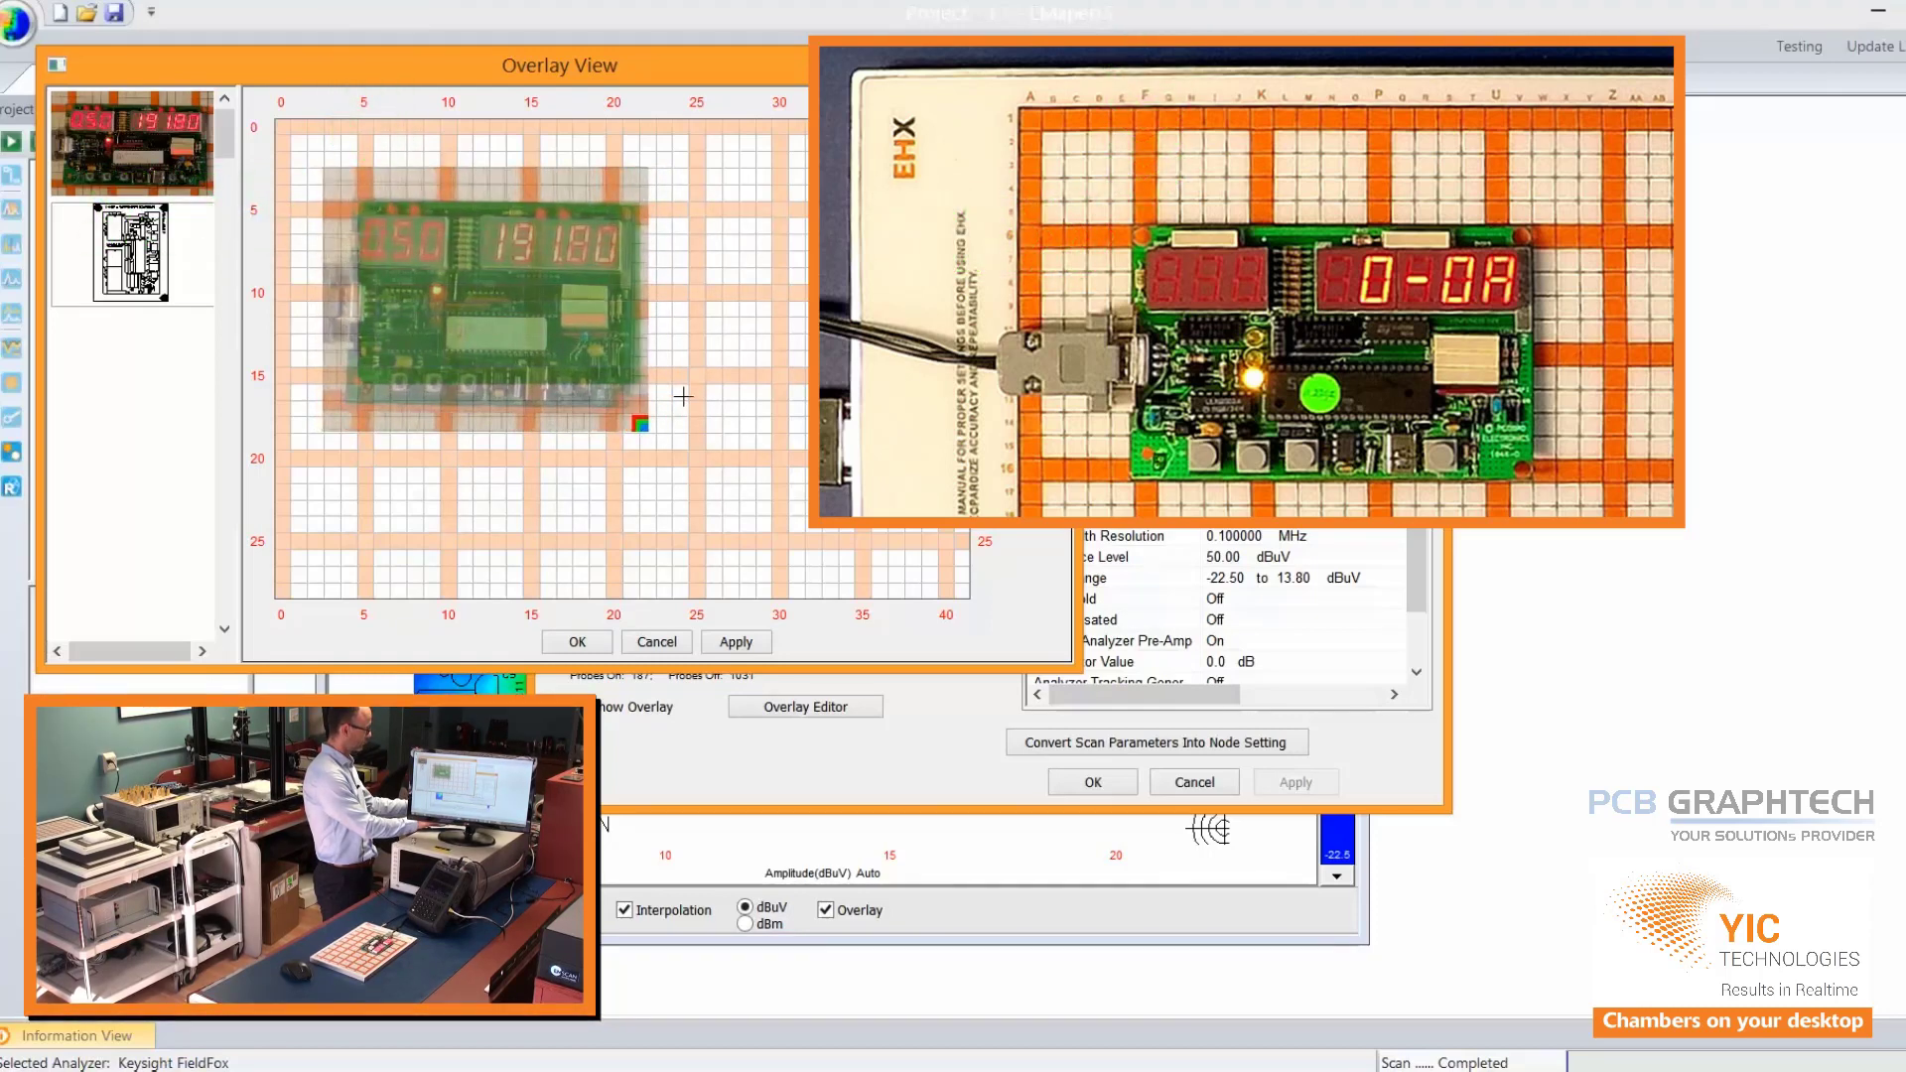
Shorten the taximeter photo overlay in small increments until its board's lower edge reaches about row 15, and accept the overlay and scan description.
key(shift+Up)
key(shift+Up)
key(shift+Up)
key(shift+Up)
key(shift+Up)
key(shift+Up)
key(shift+Up)
key(shift+Up)
key(shift+Up)
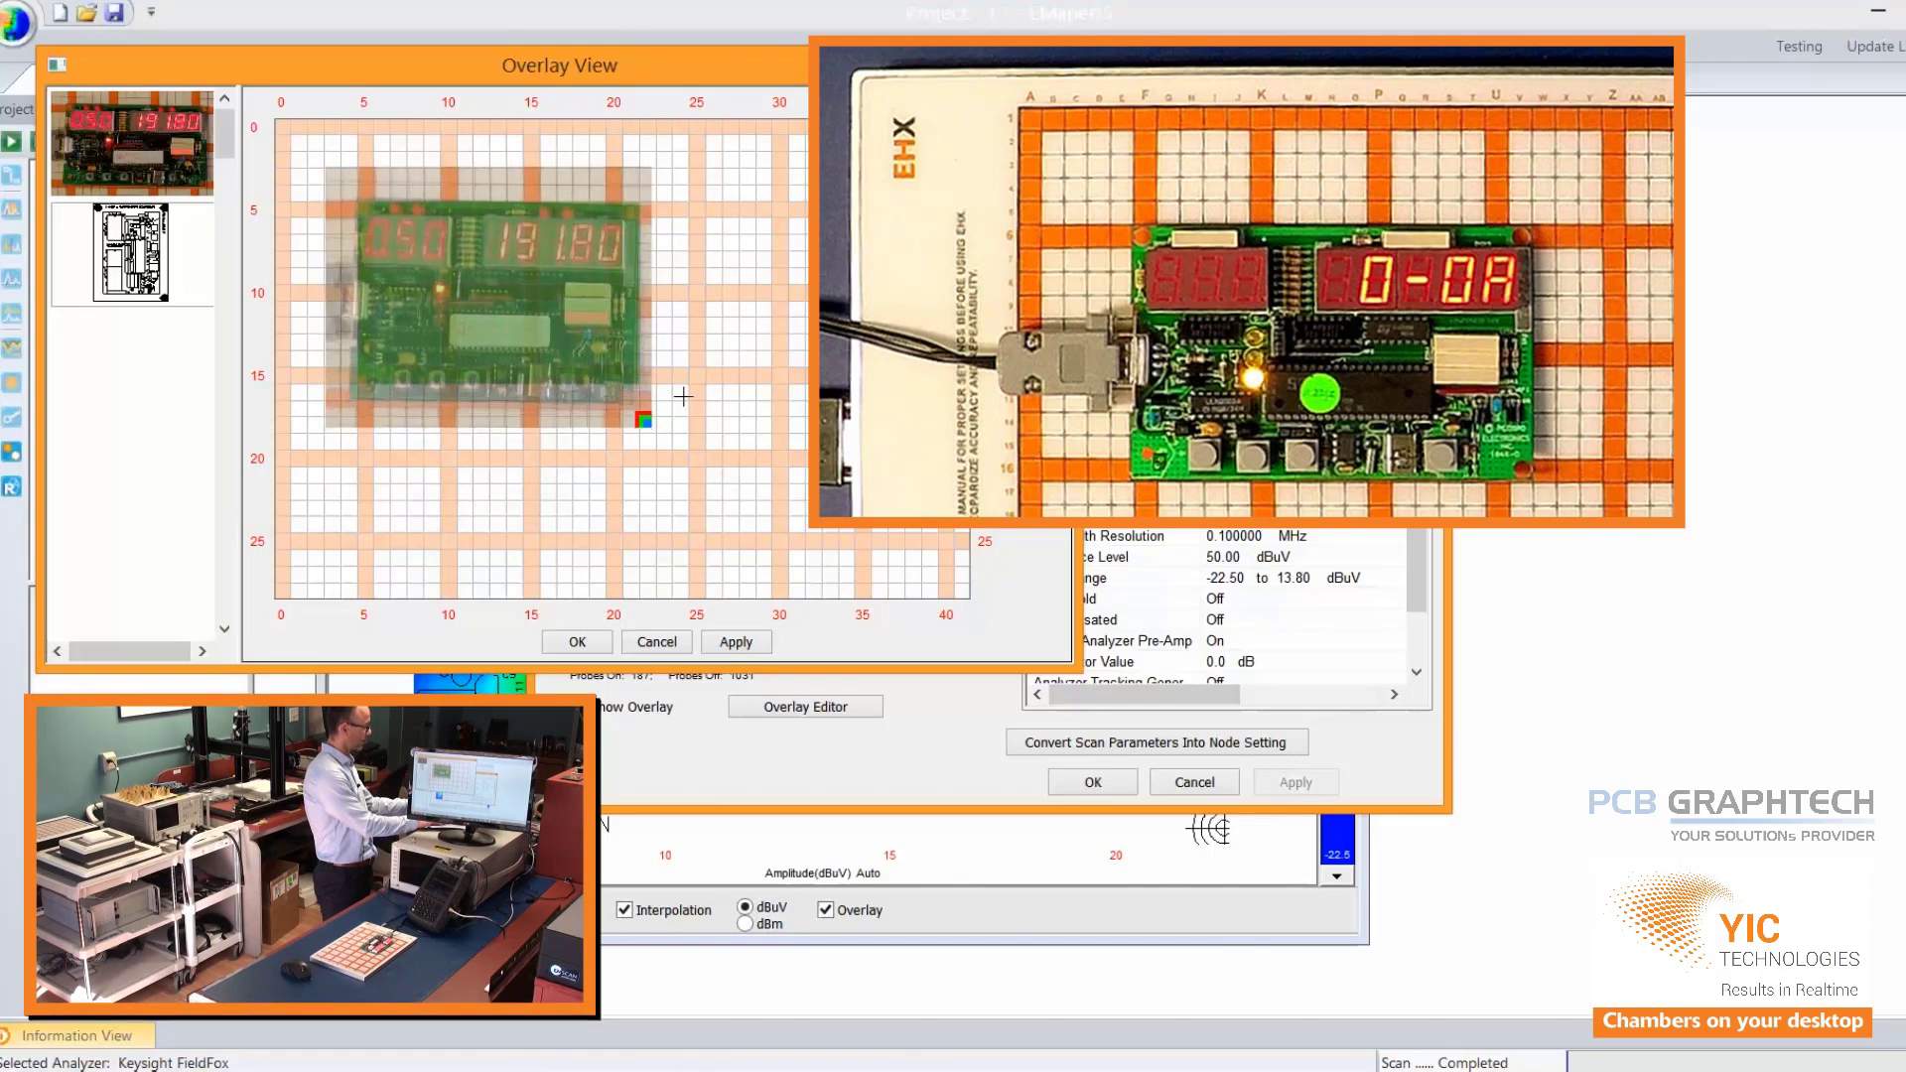
key(shift+Up)
key(shift+Up)
key(shift+Up)
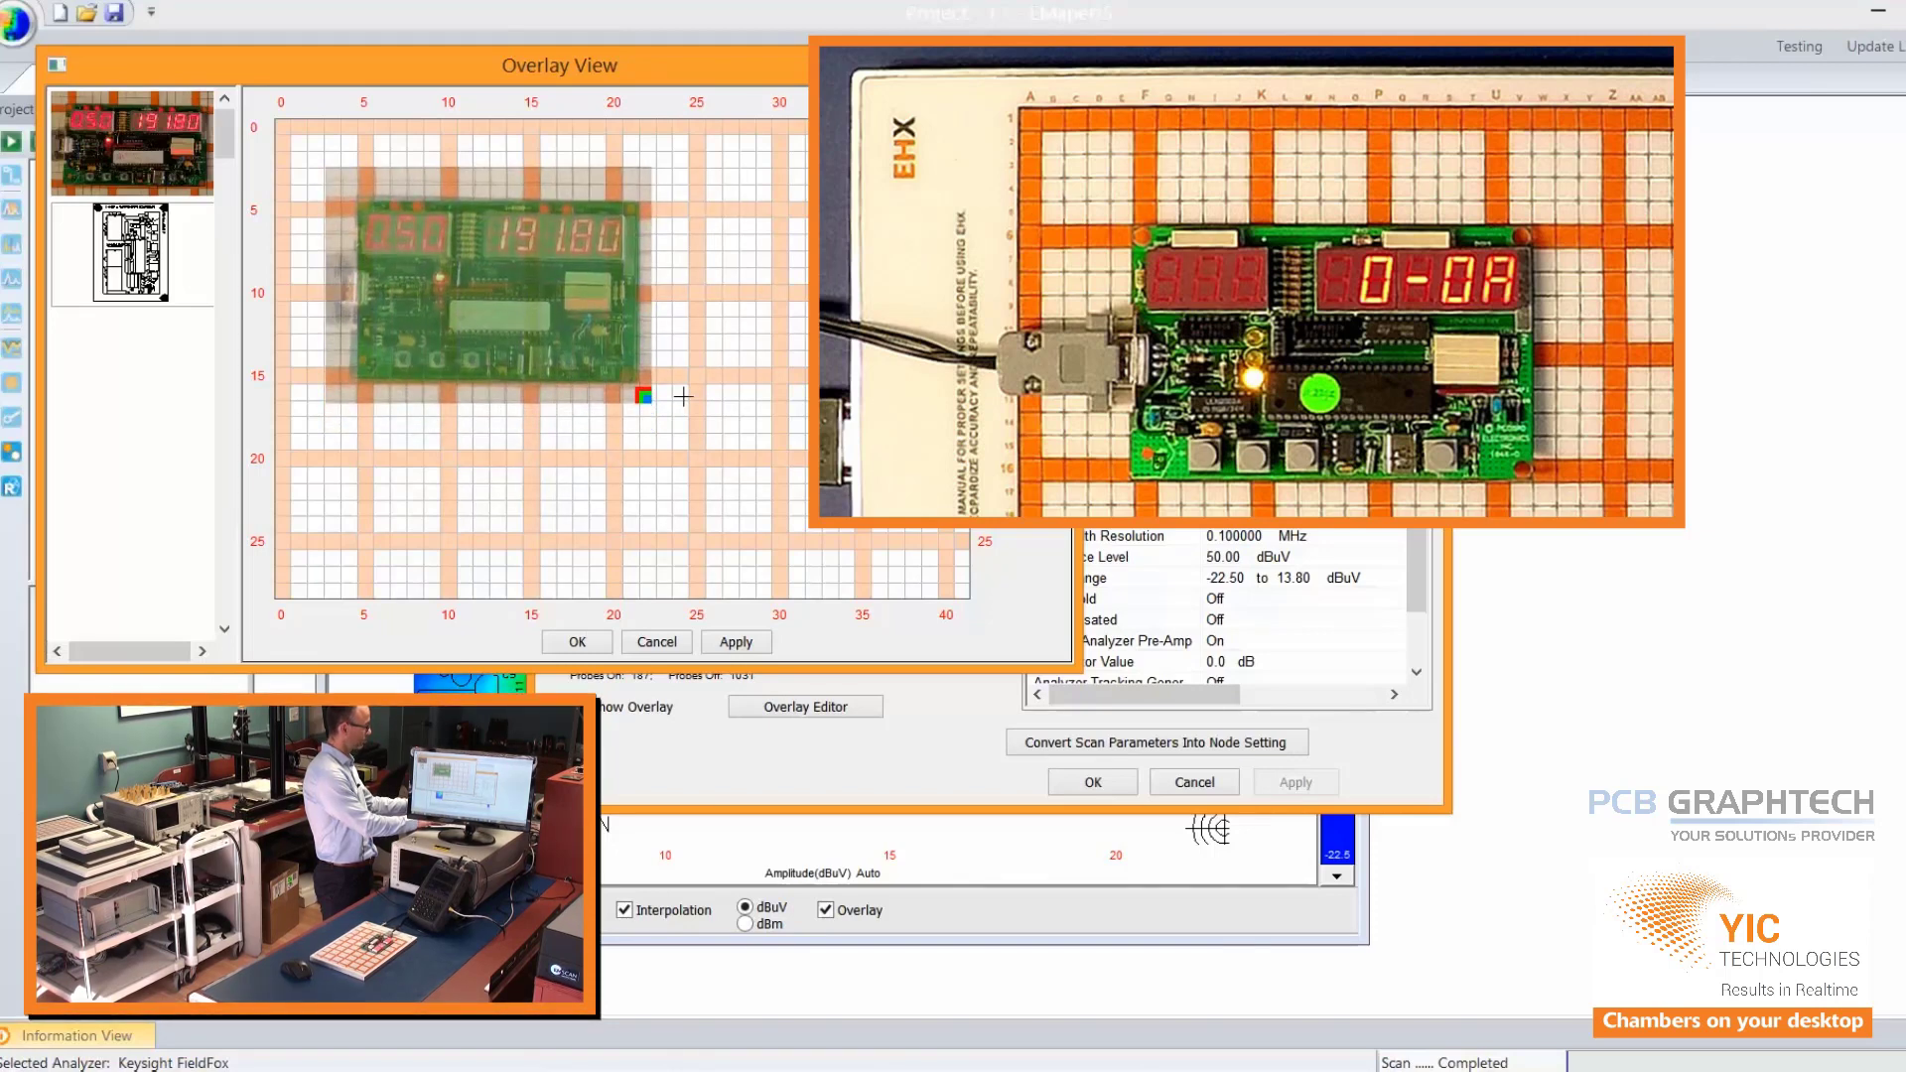
key(shift+Up)
key(shift+Up)
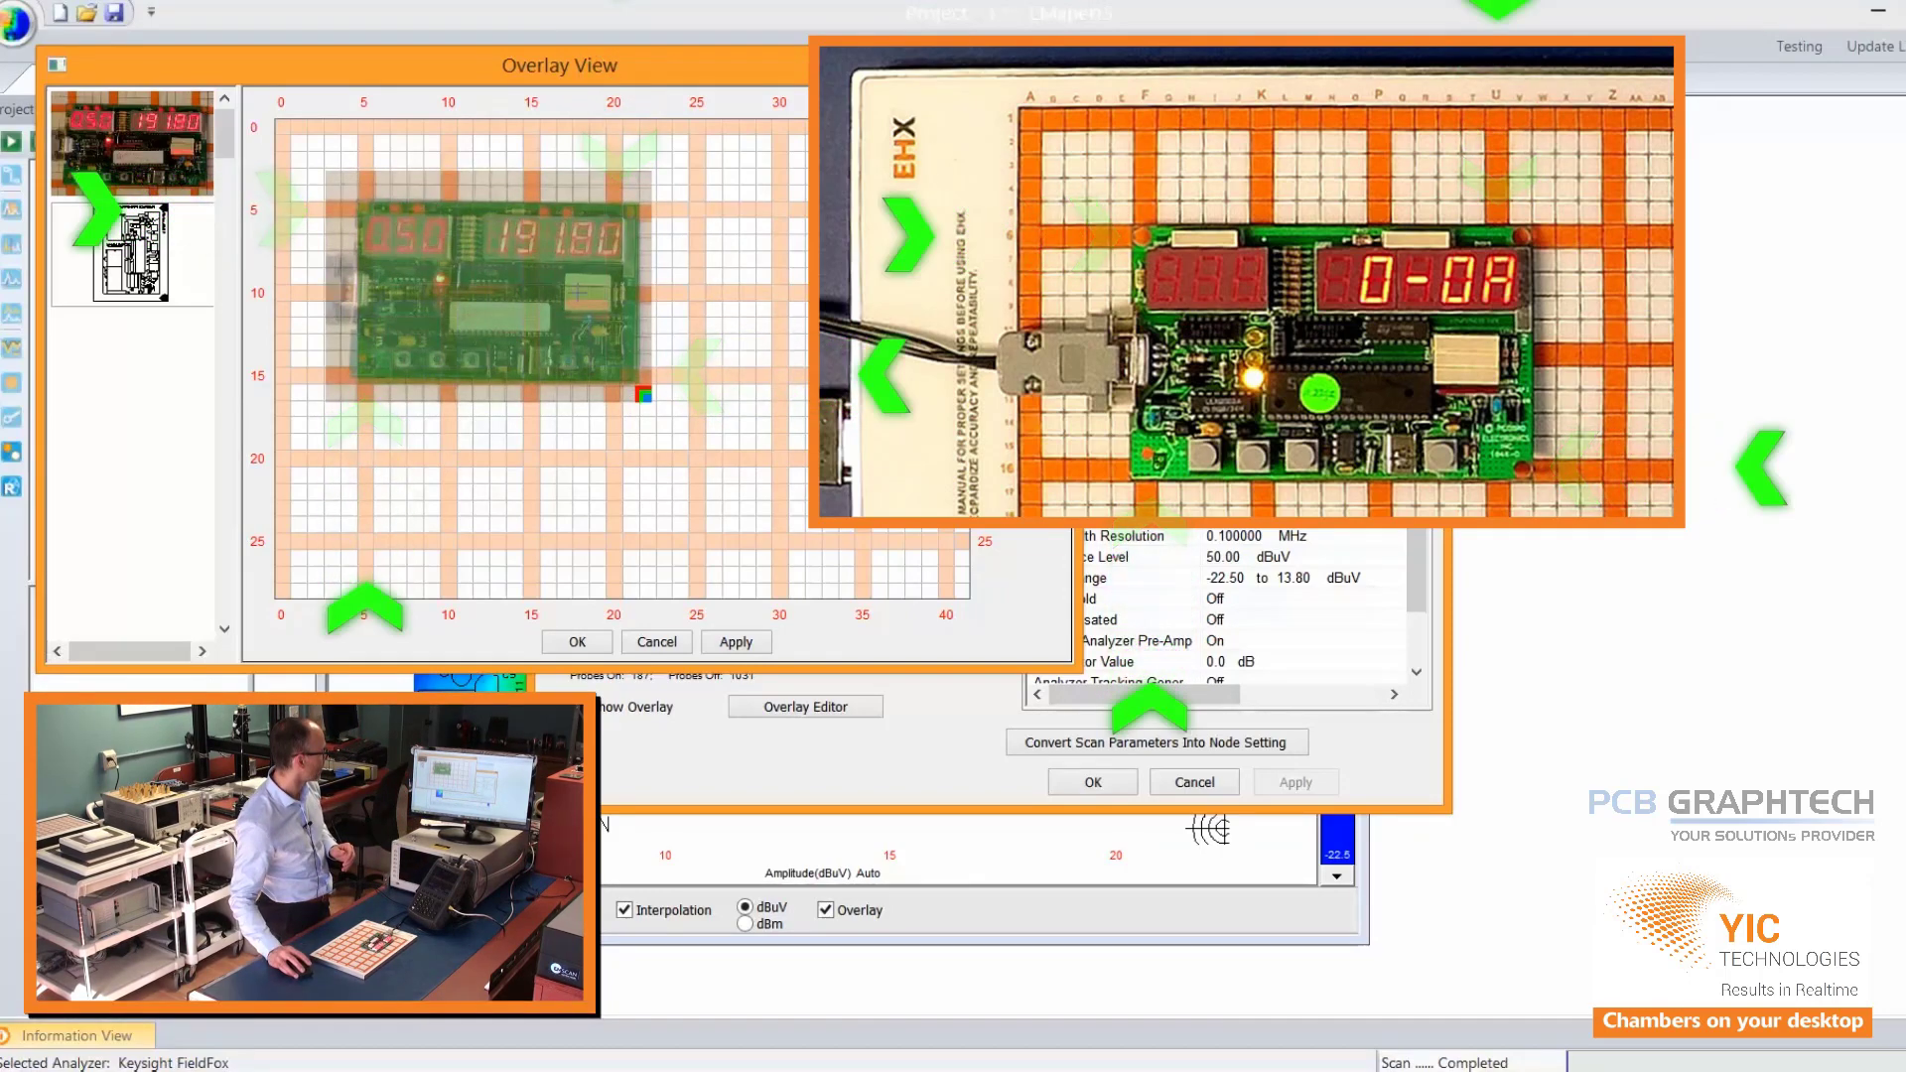
click(587, 643)
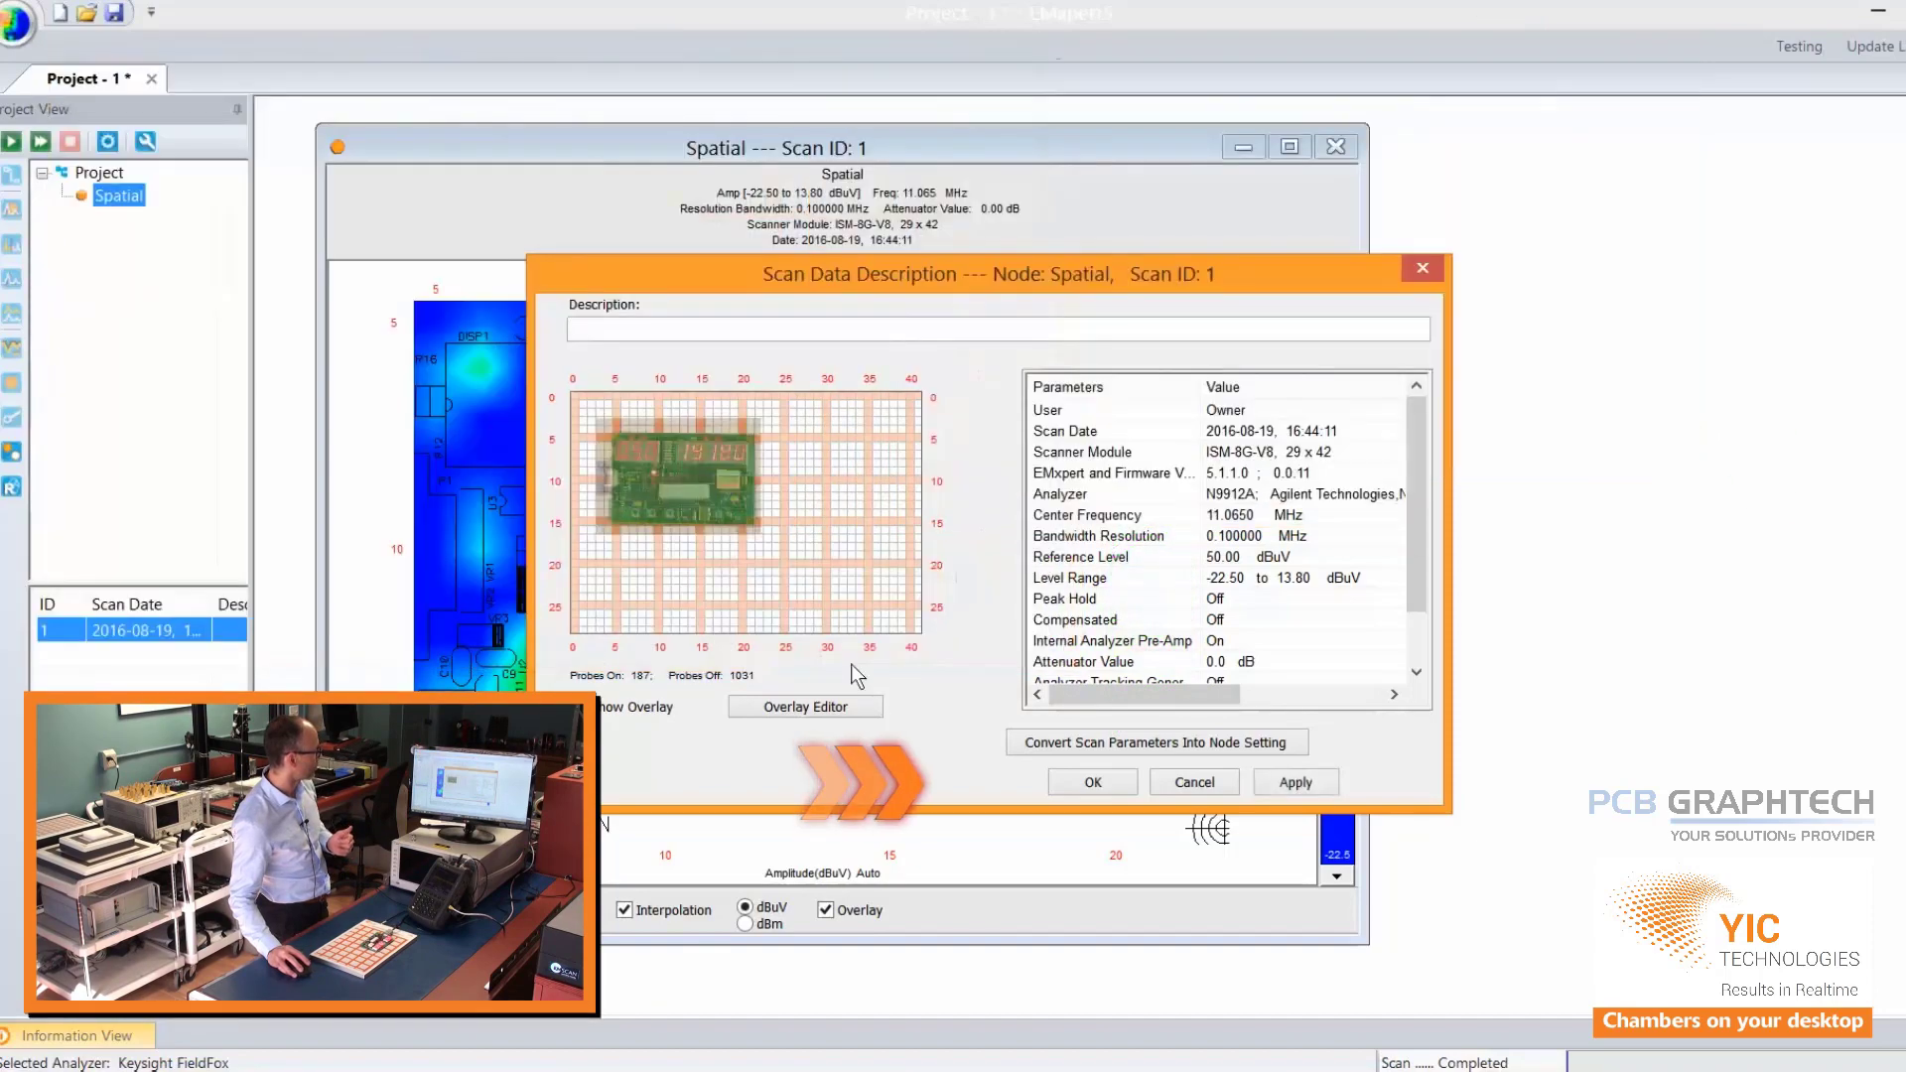
click(1092, 783)
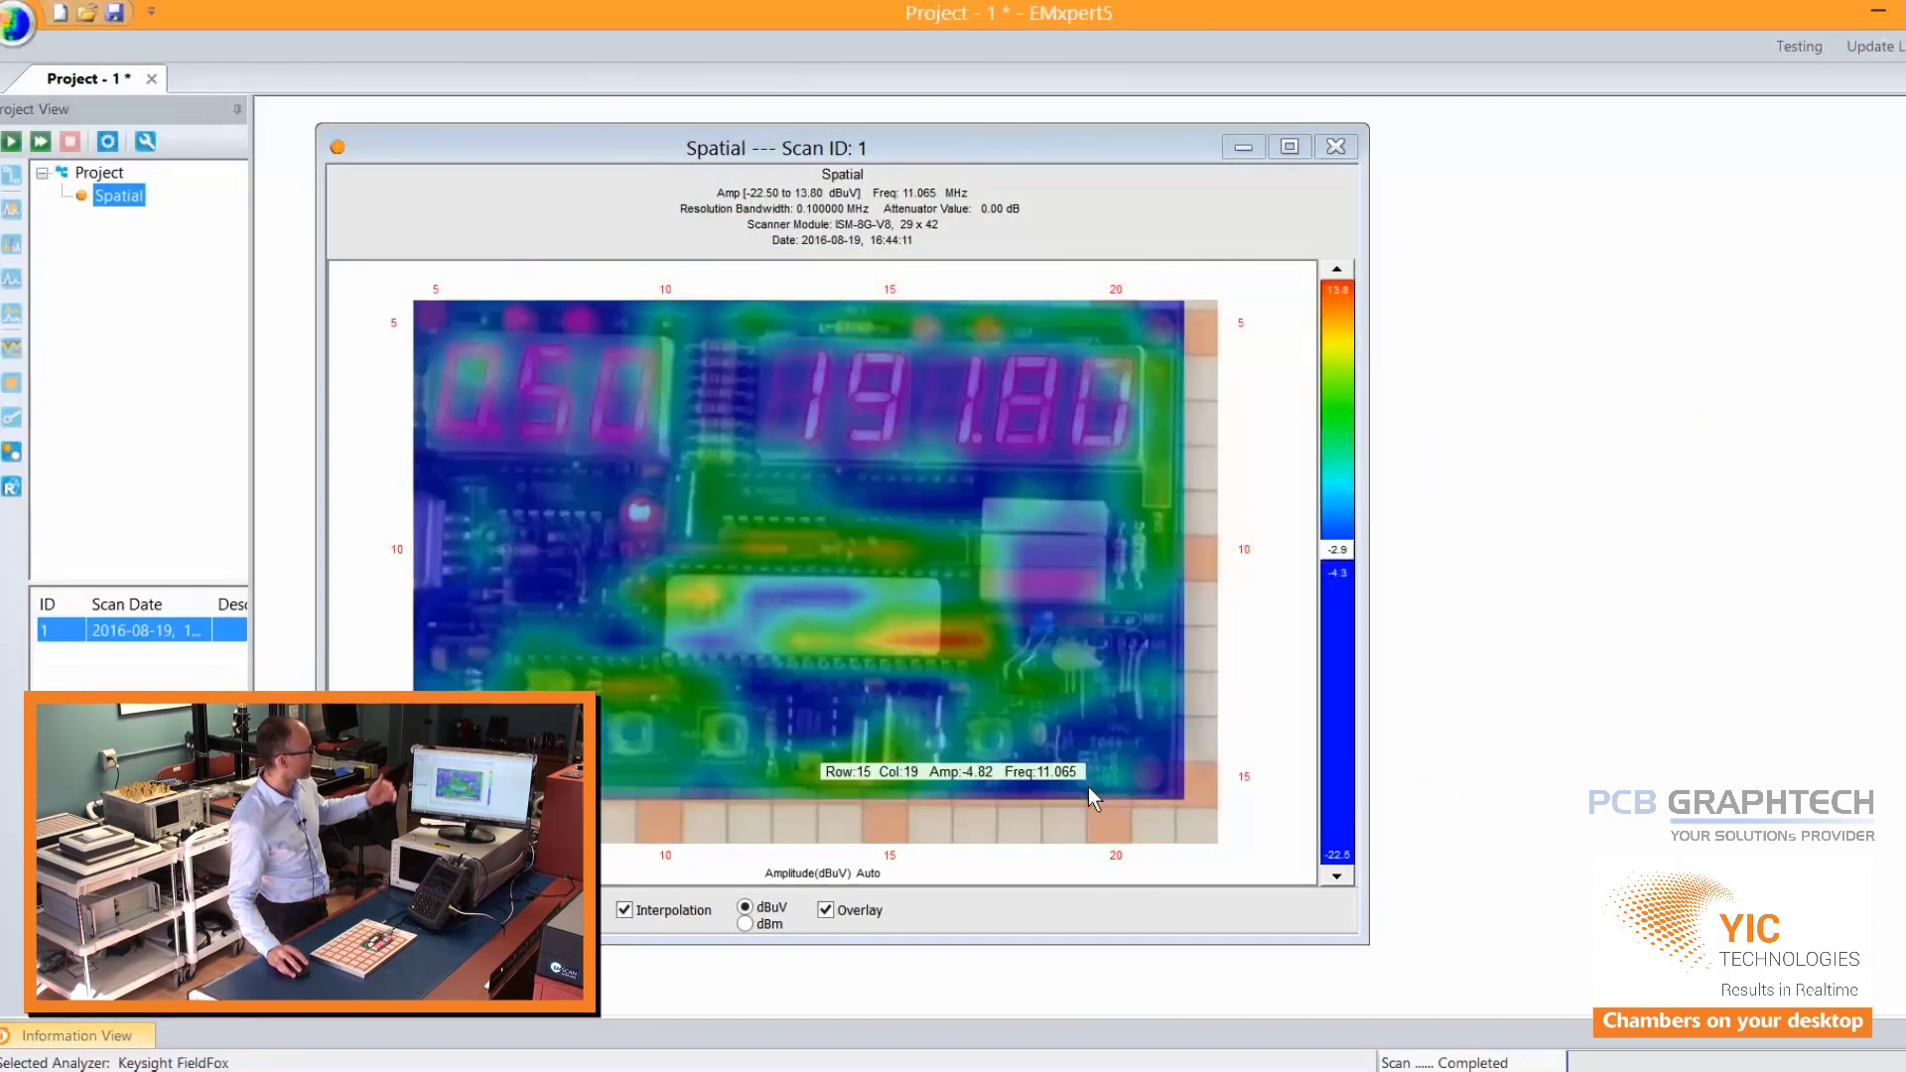
Set the amplitude colour scale's marker to -5.1 dBuV and fade the scan colours out and back in over the board photo.
drag(1340, 562, 1354, 603)
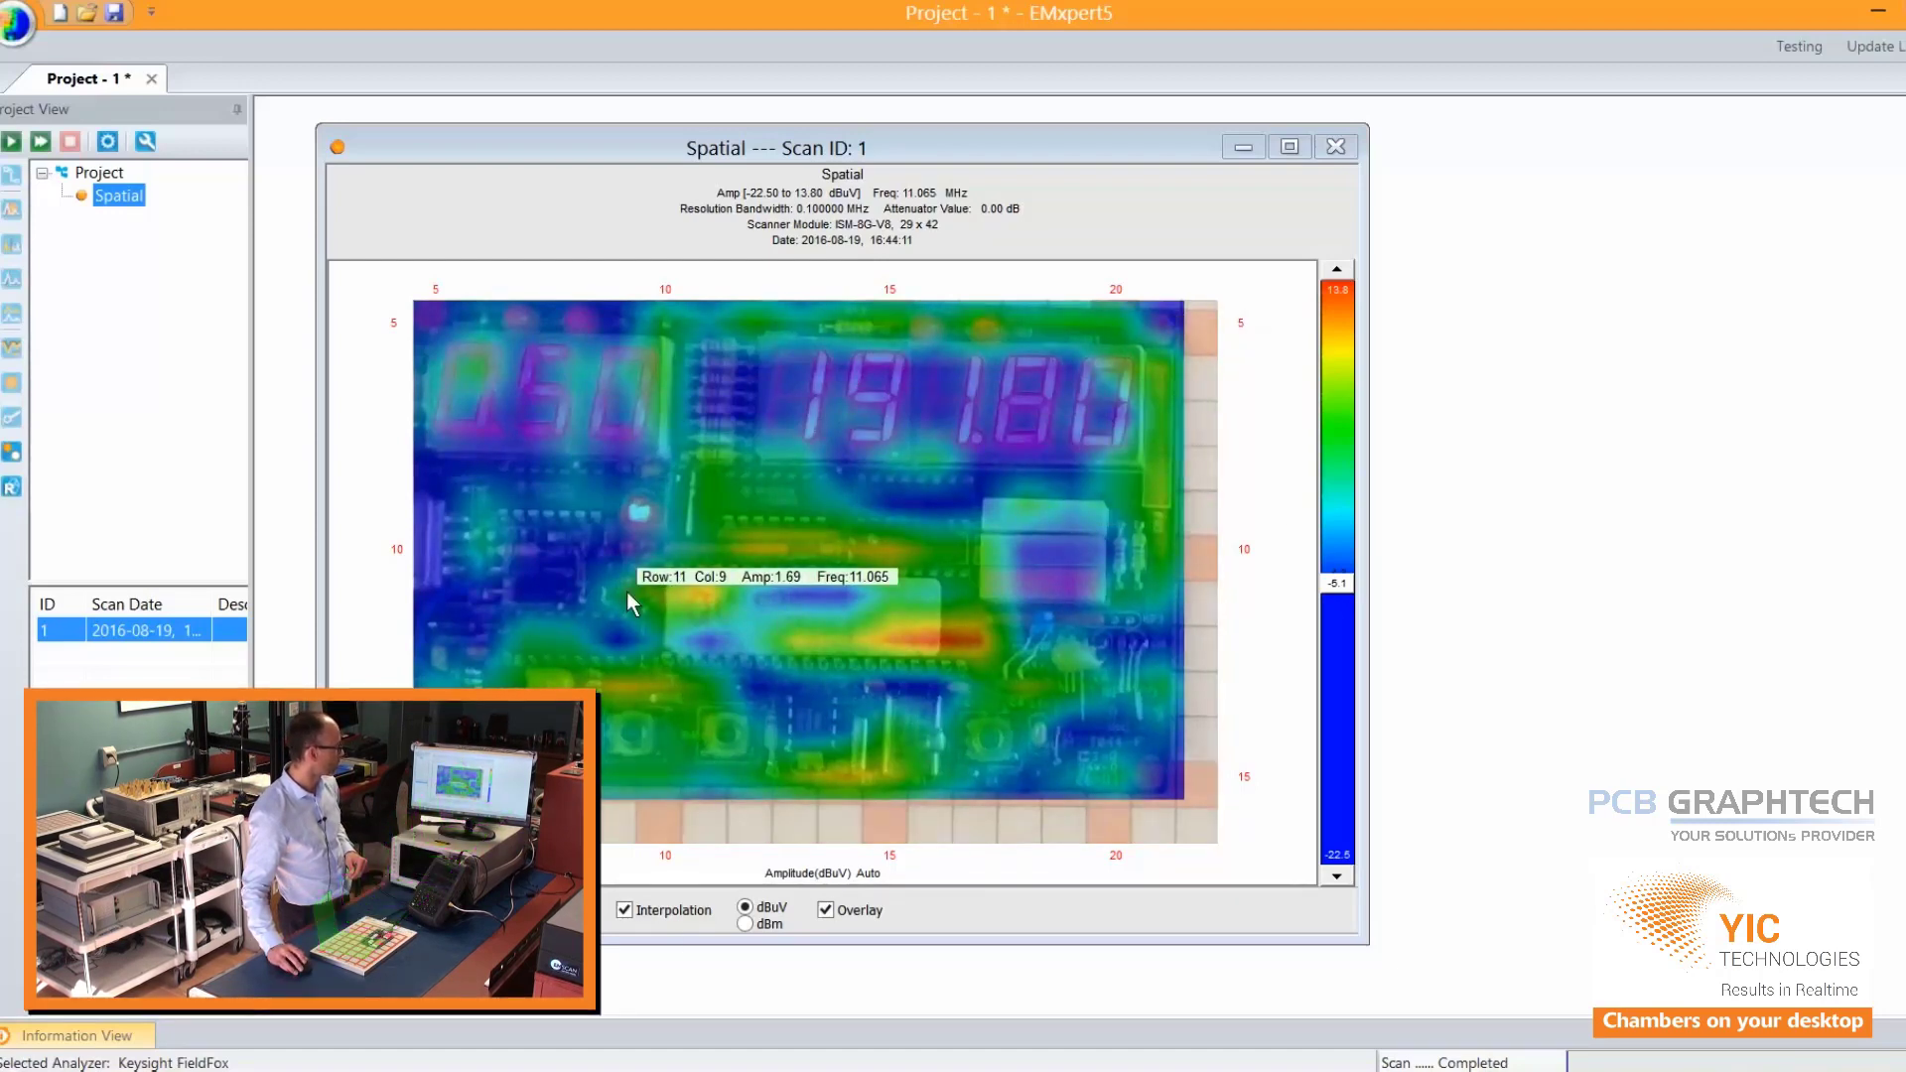
scroll(627, 592, down, 5)
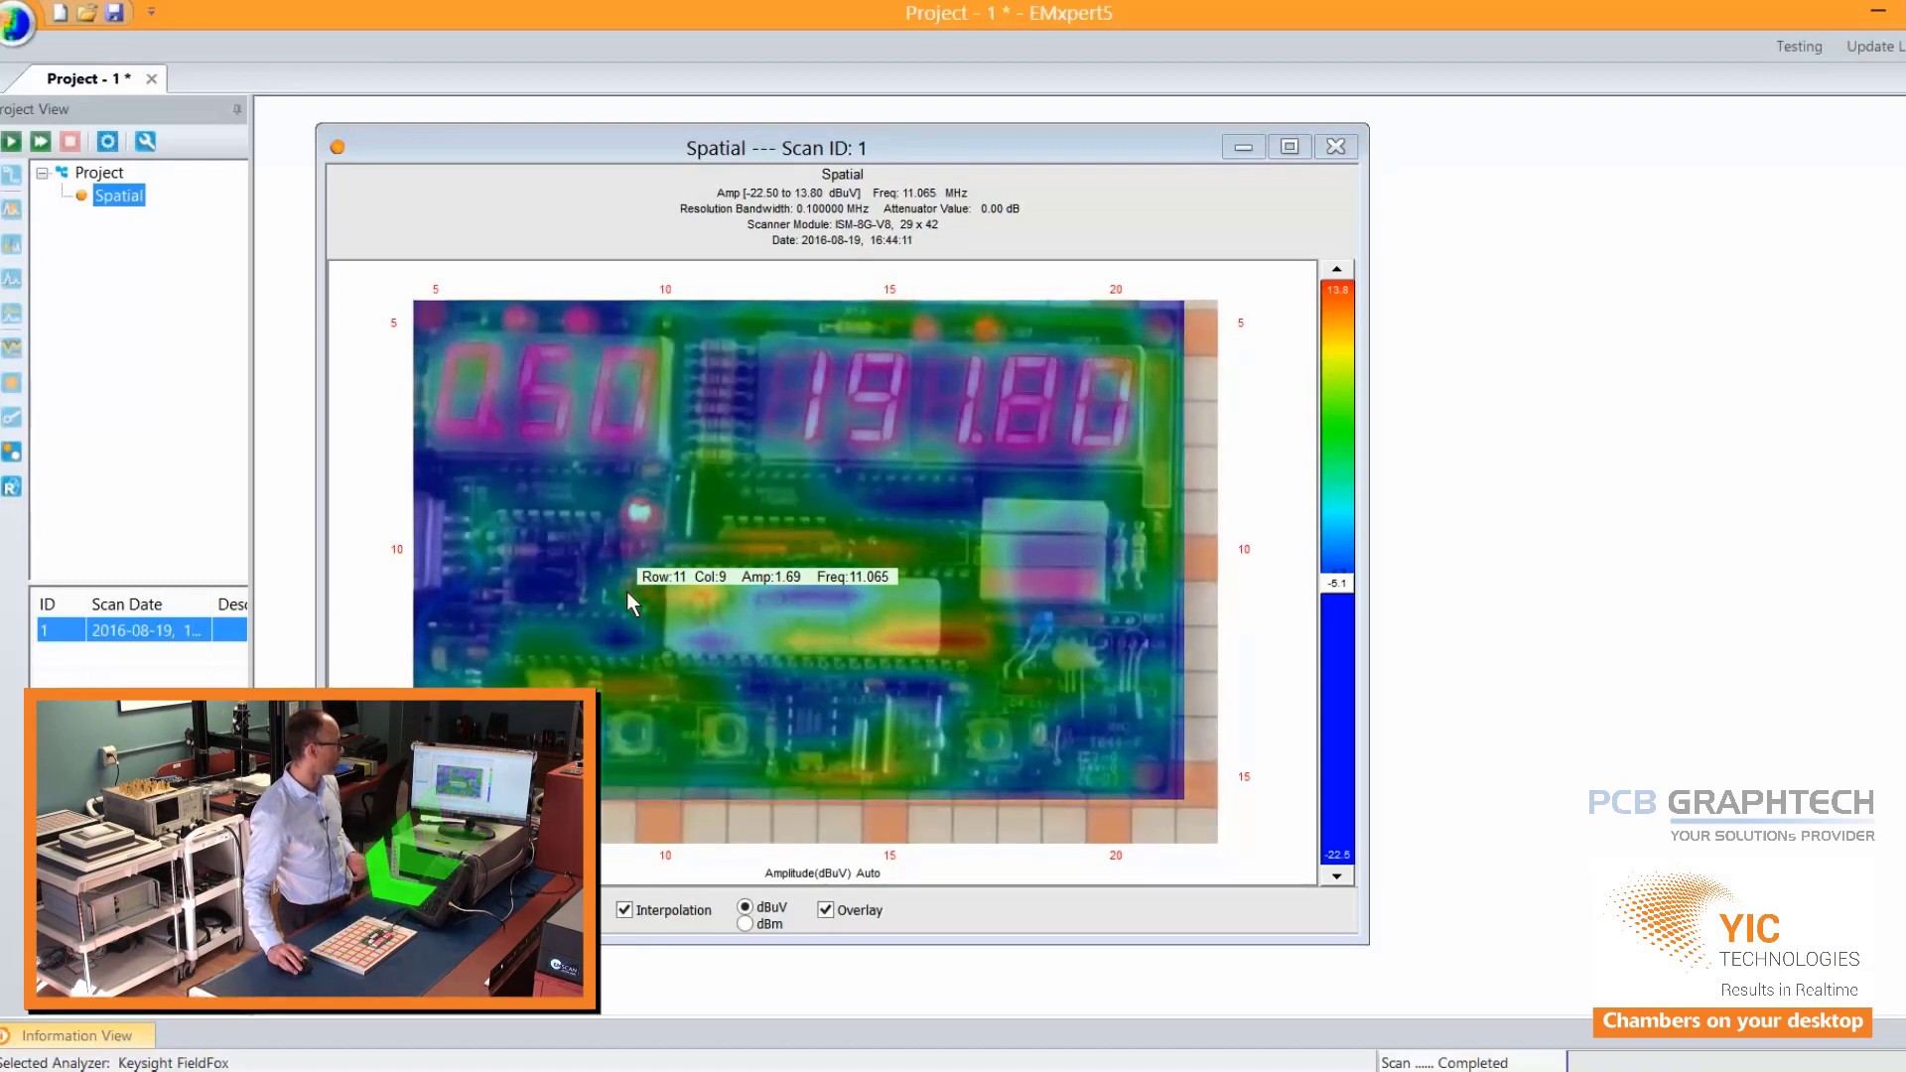
scroll(628, 591, down, 5)
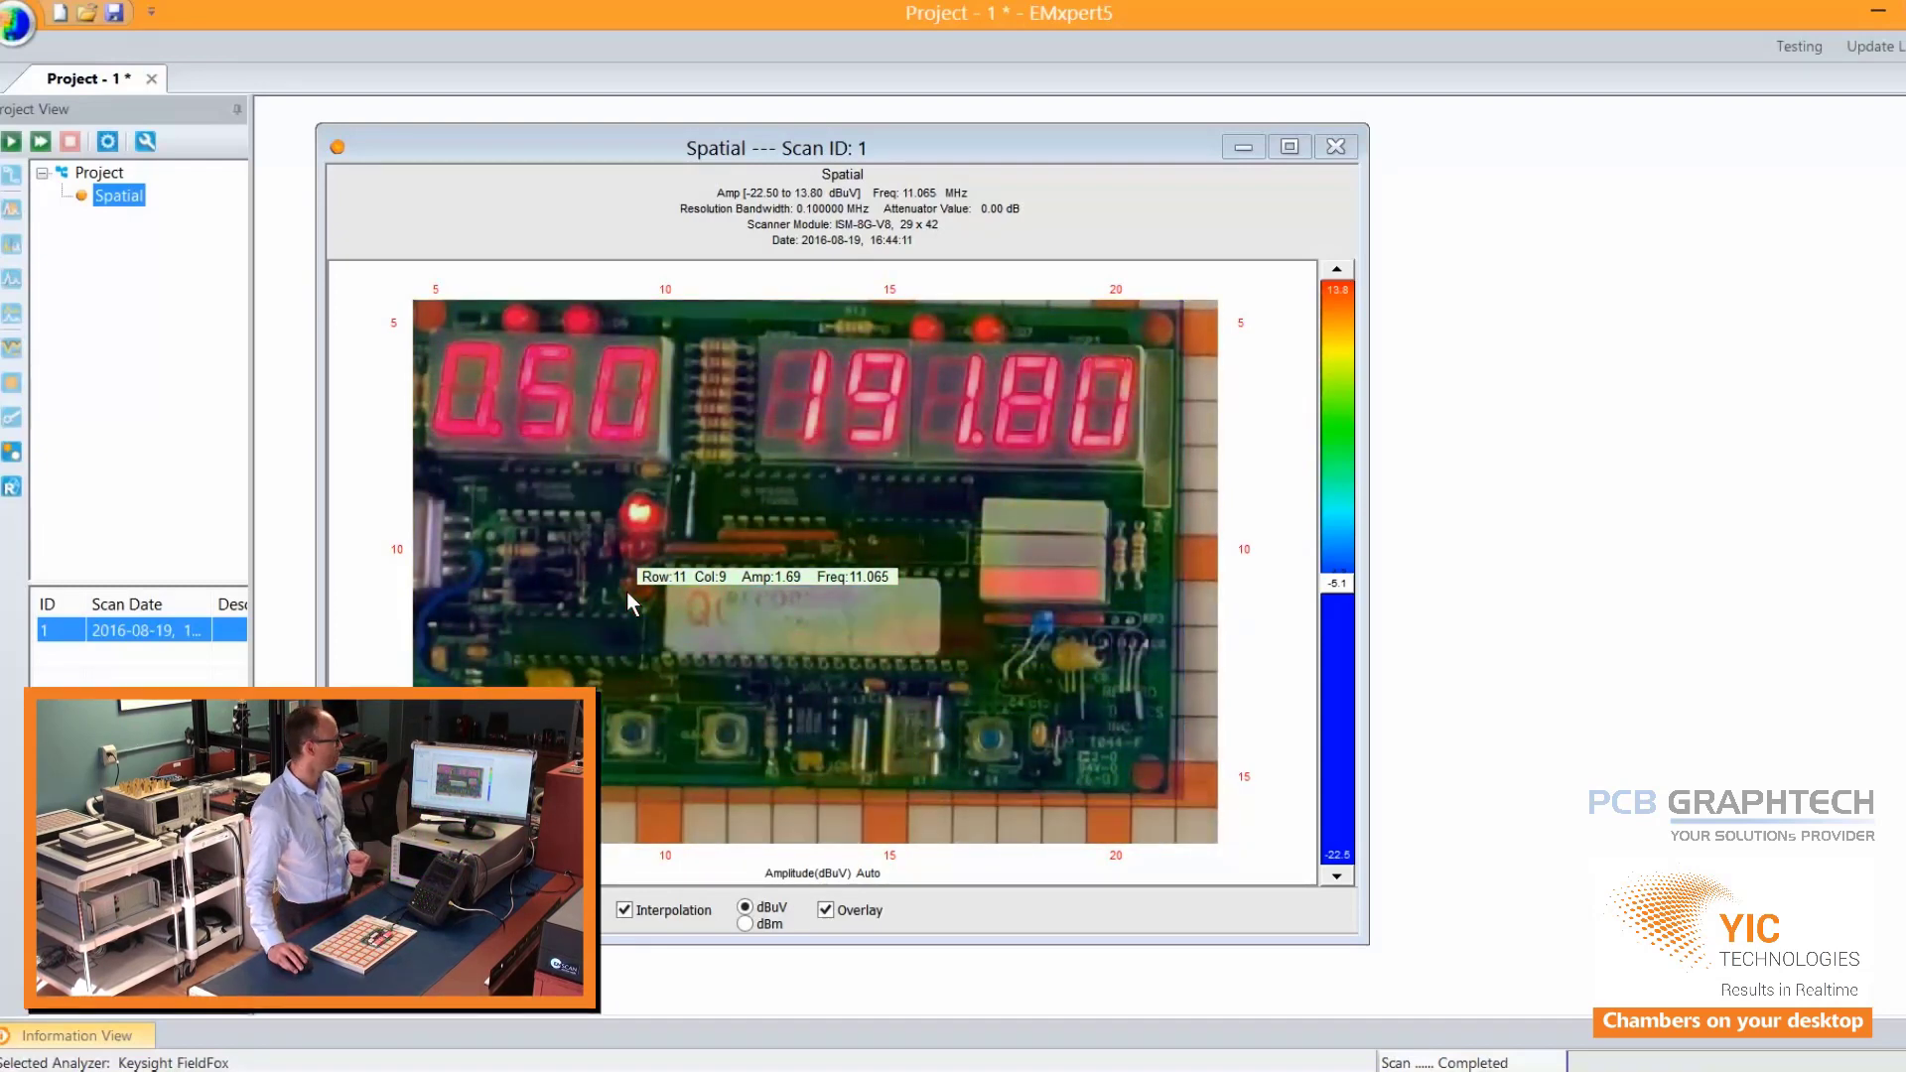
scroll(627, 590, up, 5)
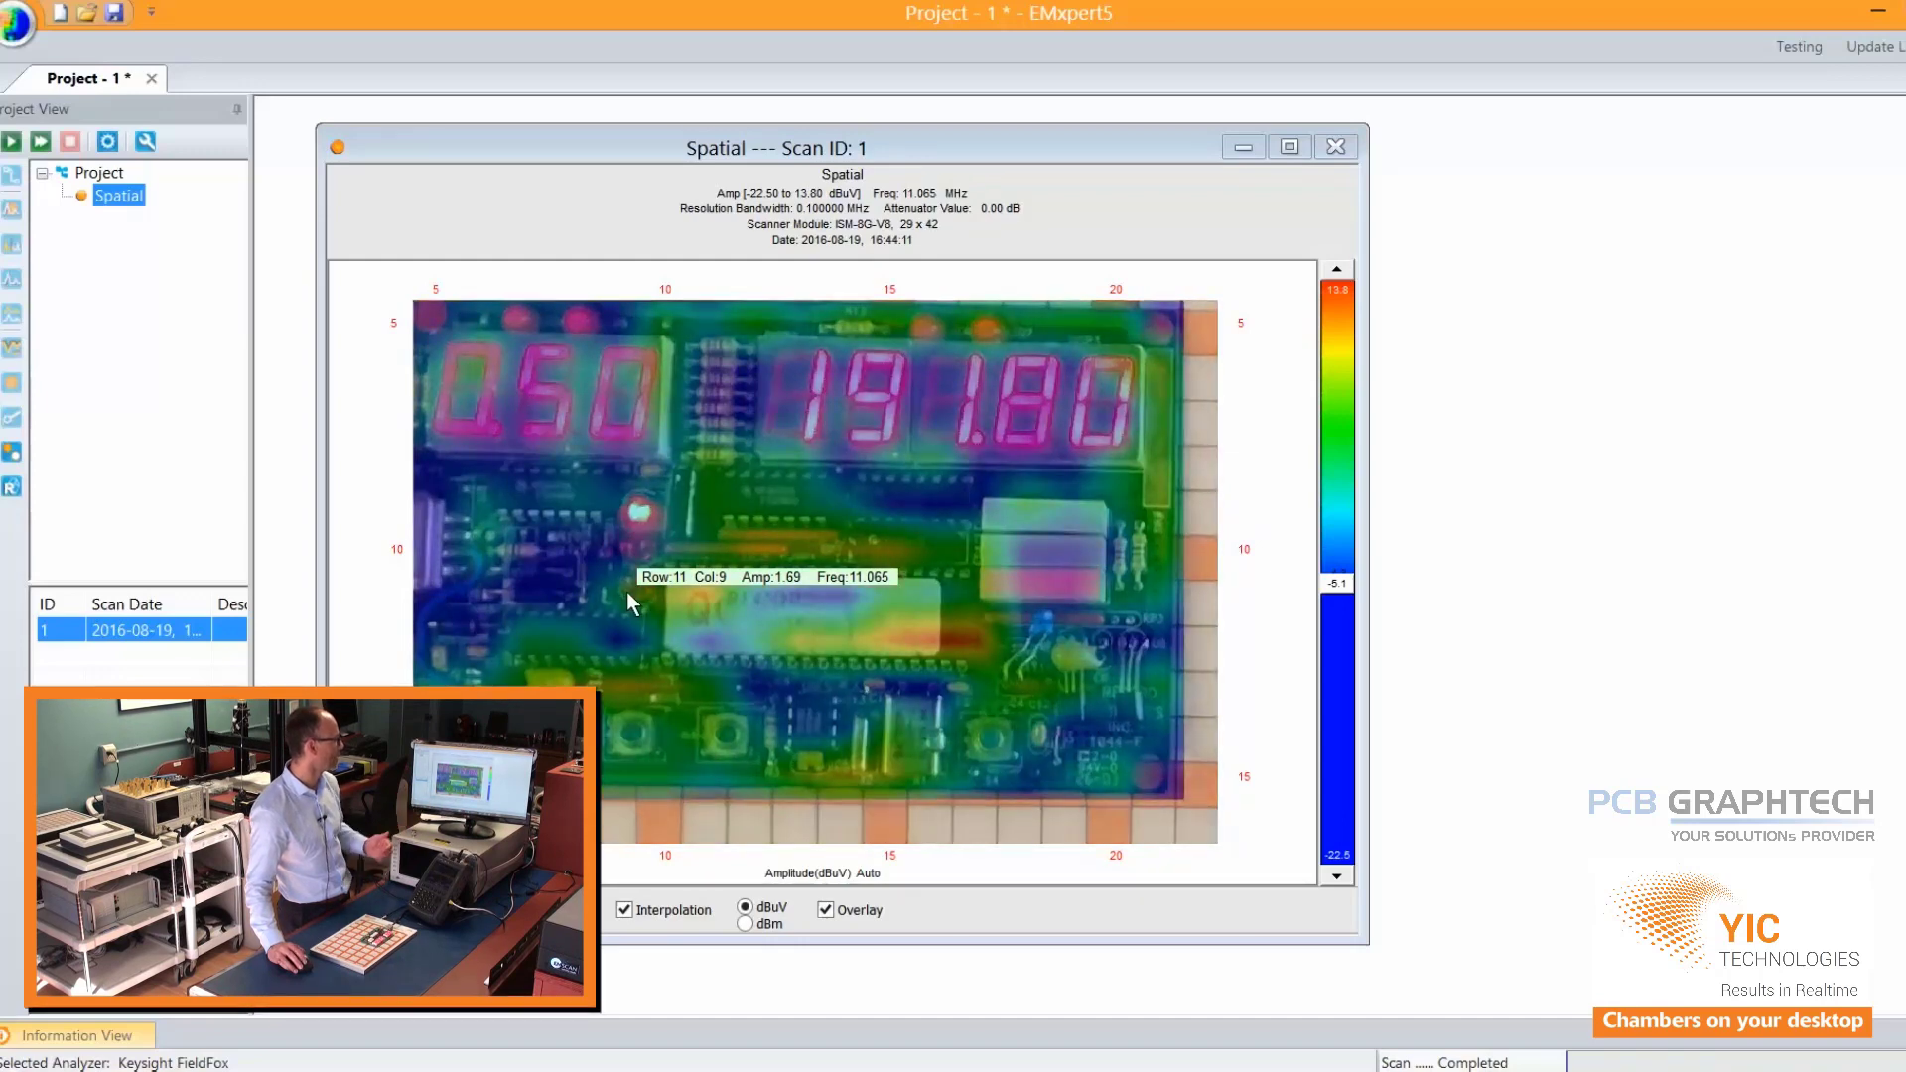
scroll(628, 592, up, 5)
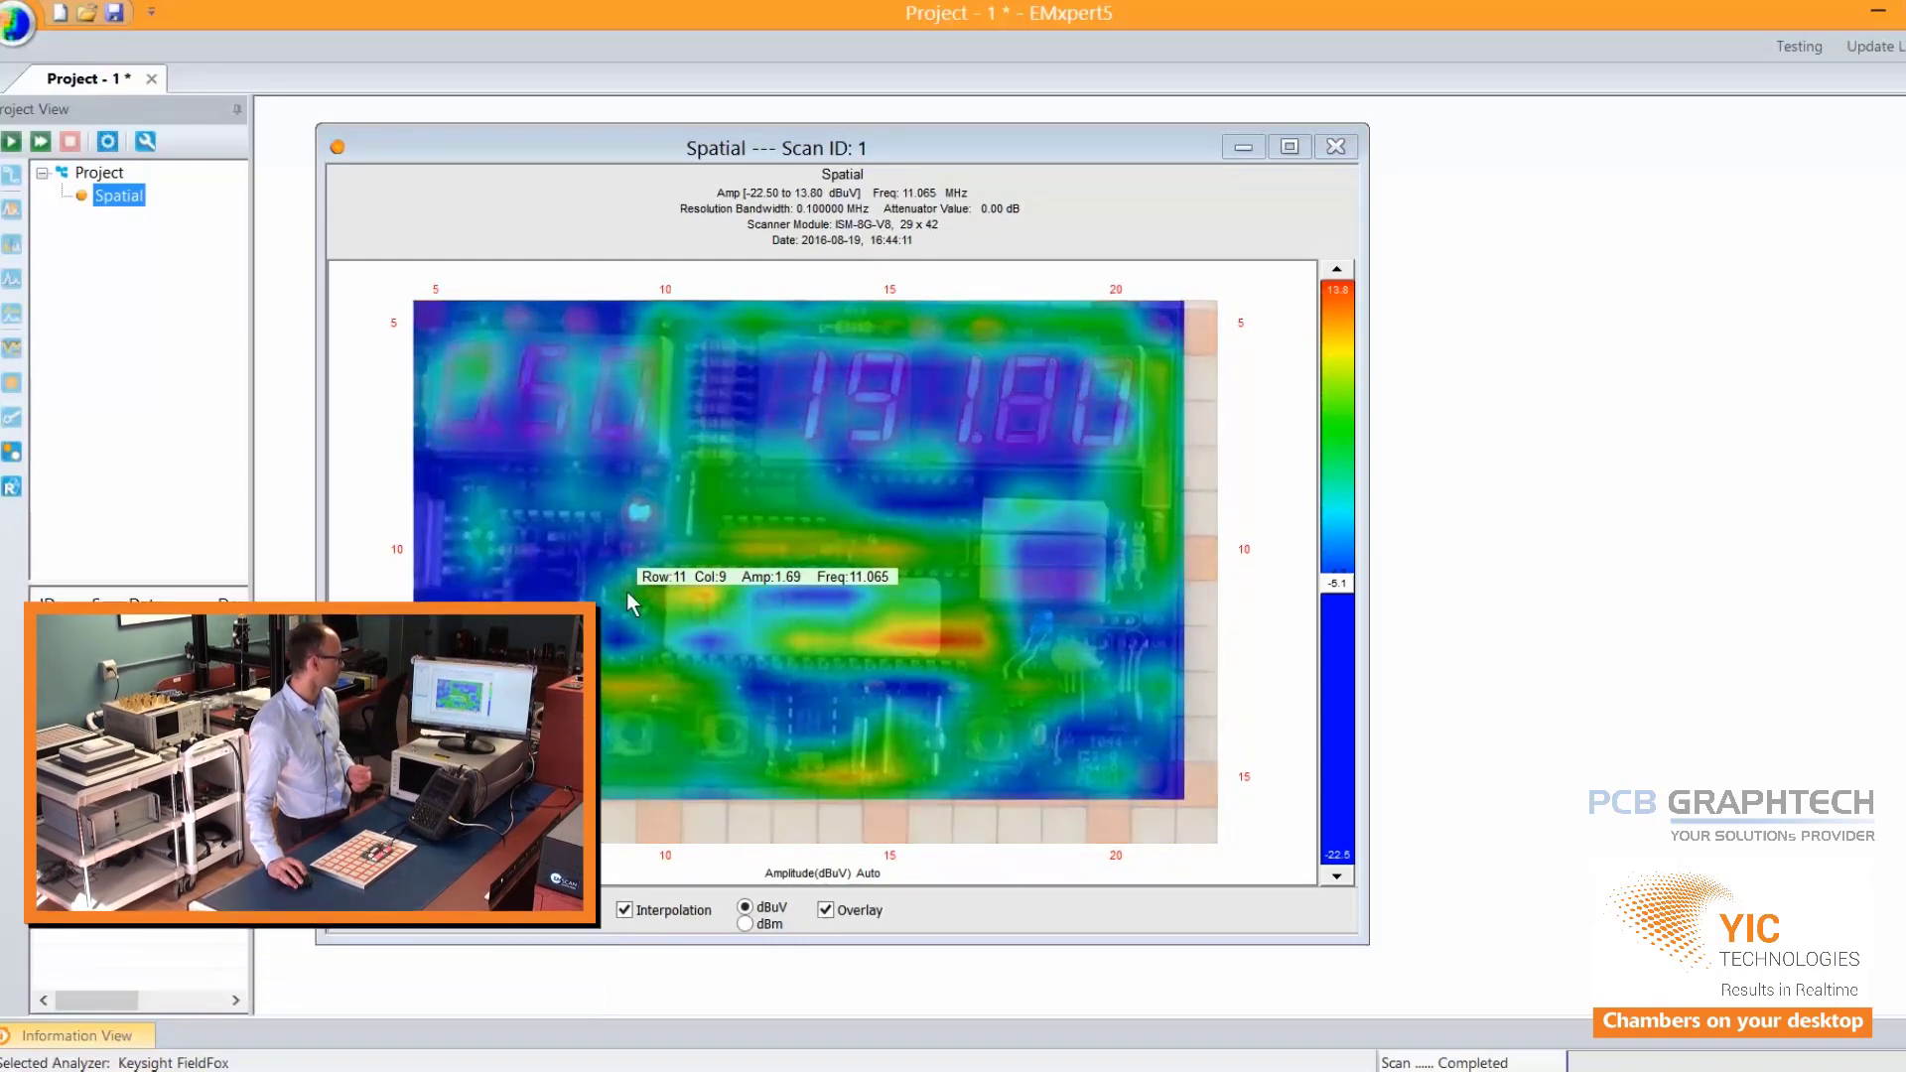
Show the scan in 3D, make the photo overlay opaque, and lower it until the amplitude peaks rise through the board.
click(499, 921)
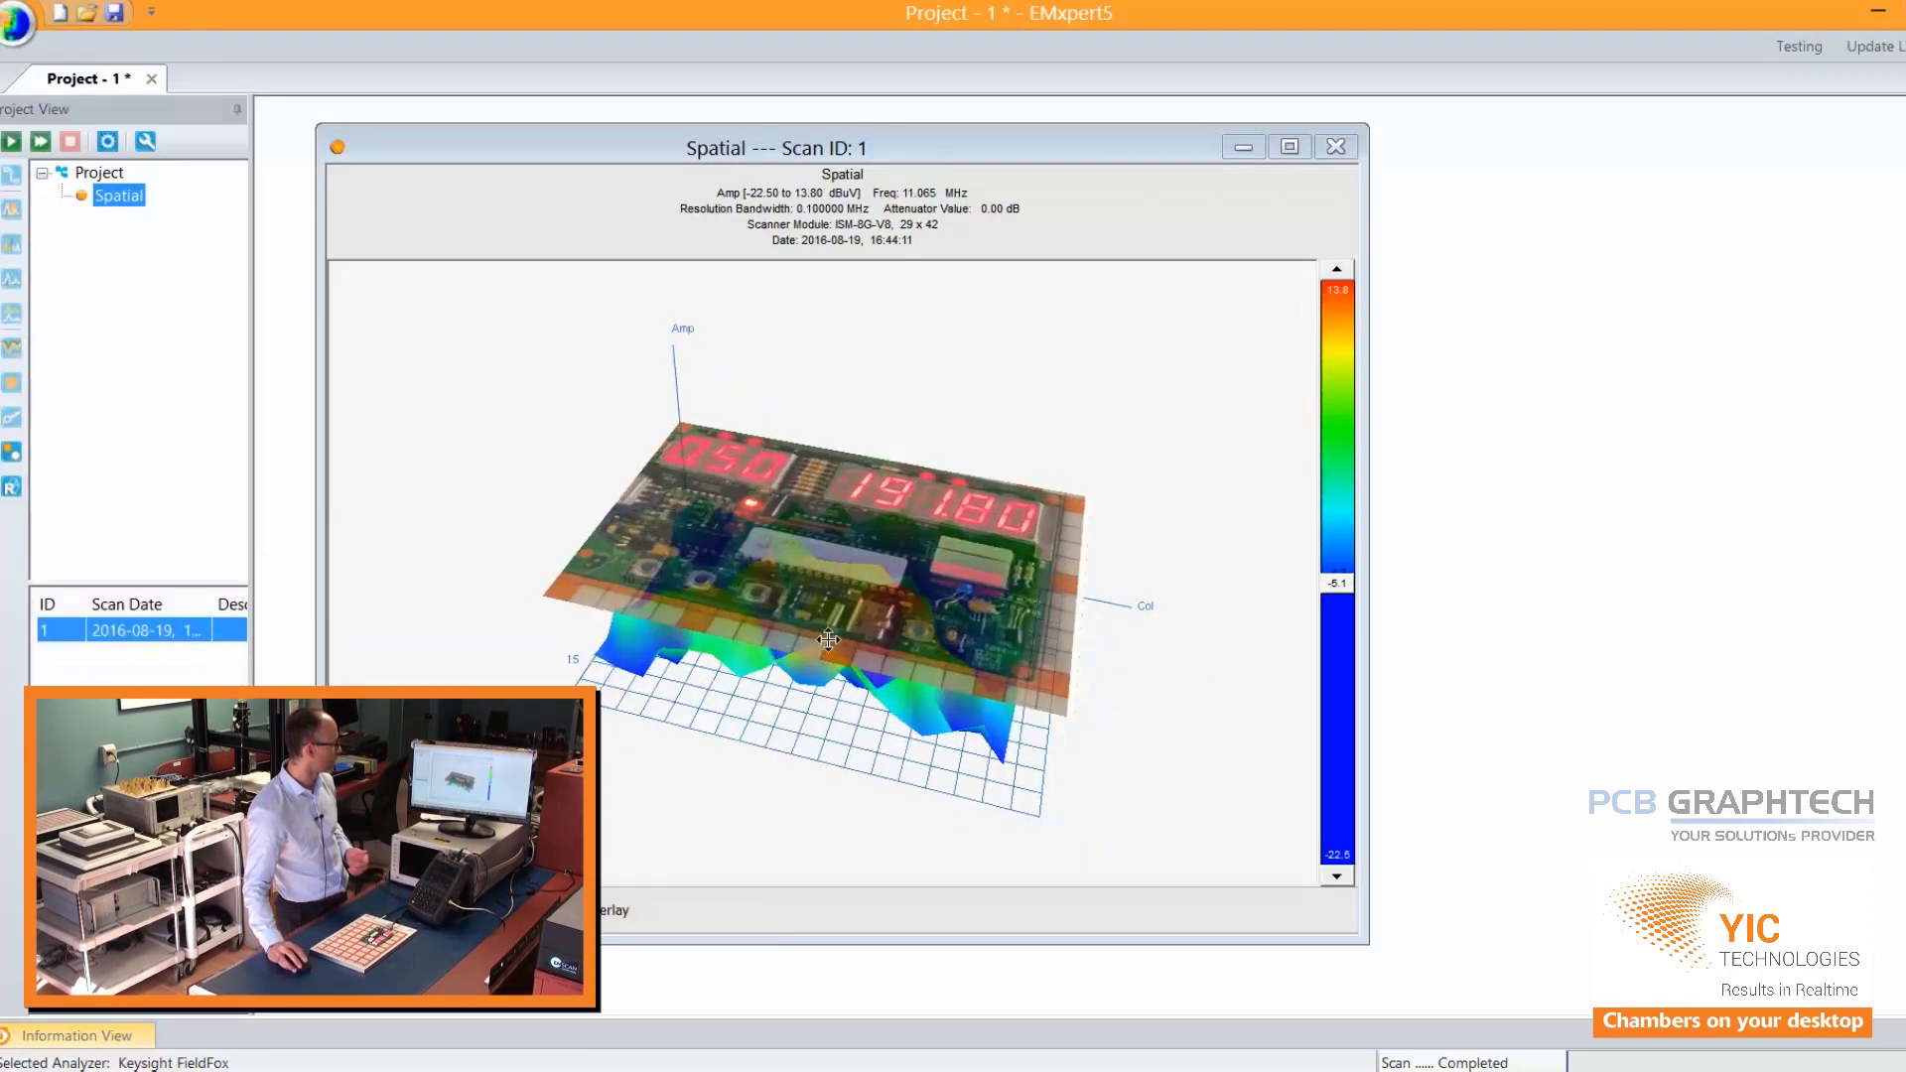
scroll(829, 607, up, 2)
scroll(829, 607, down, 4)
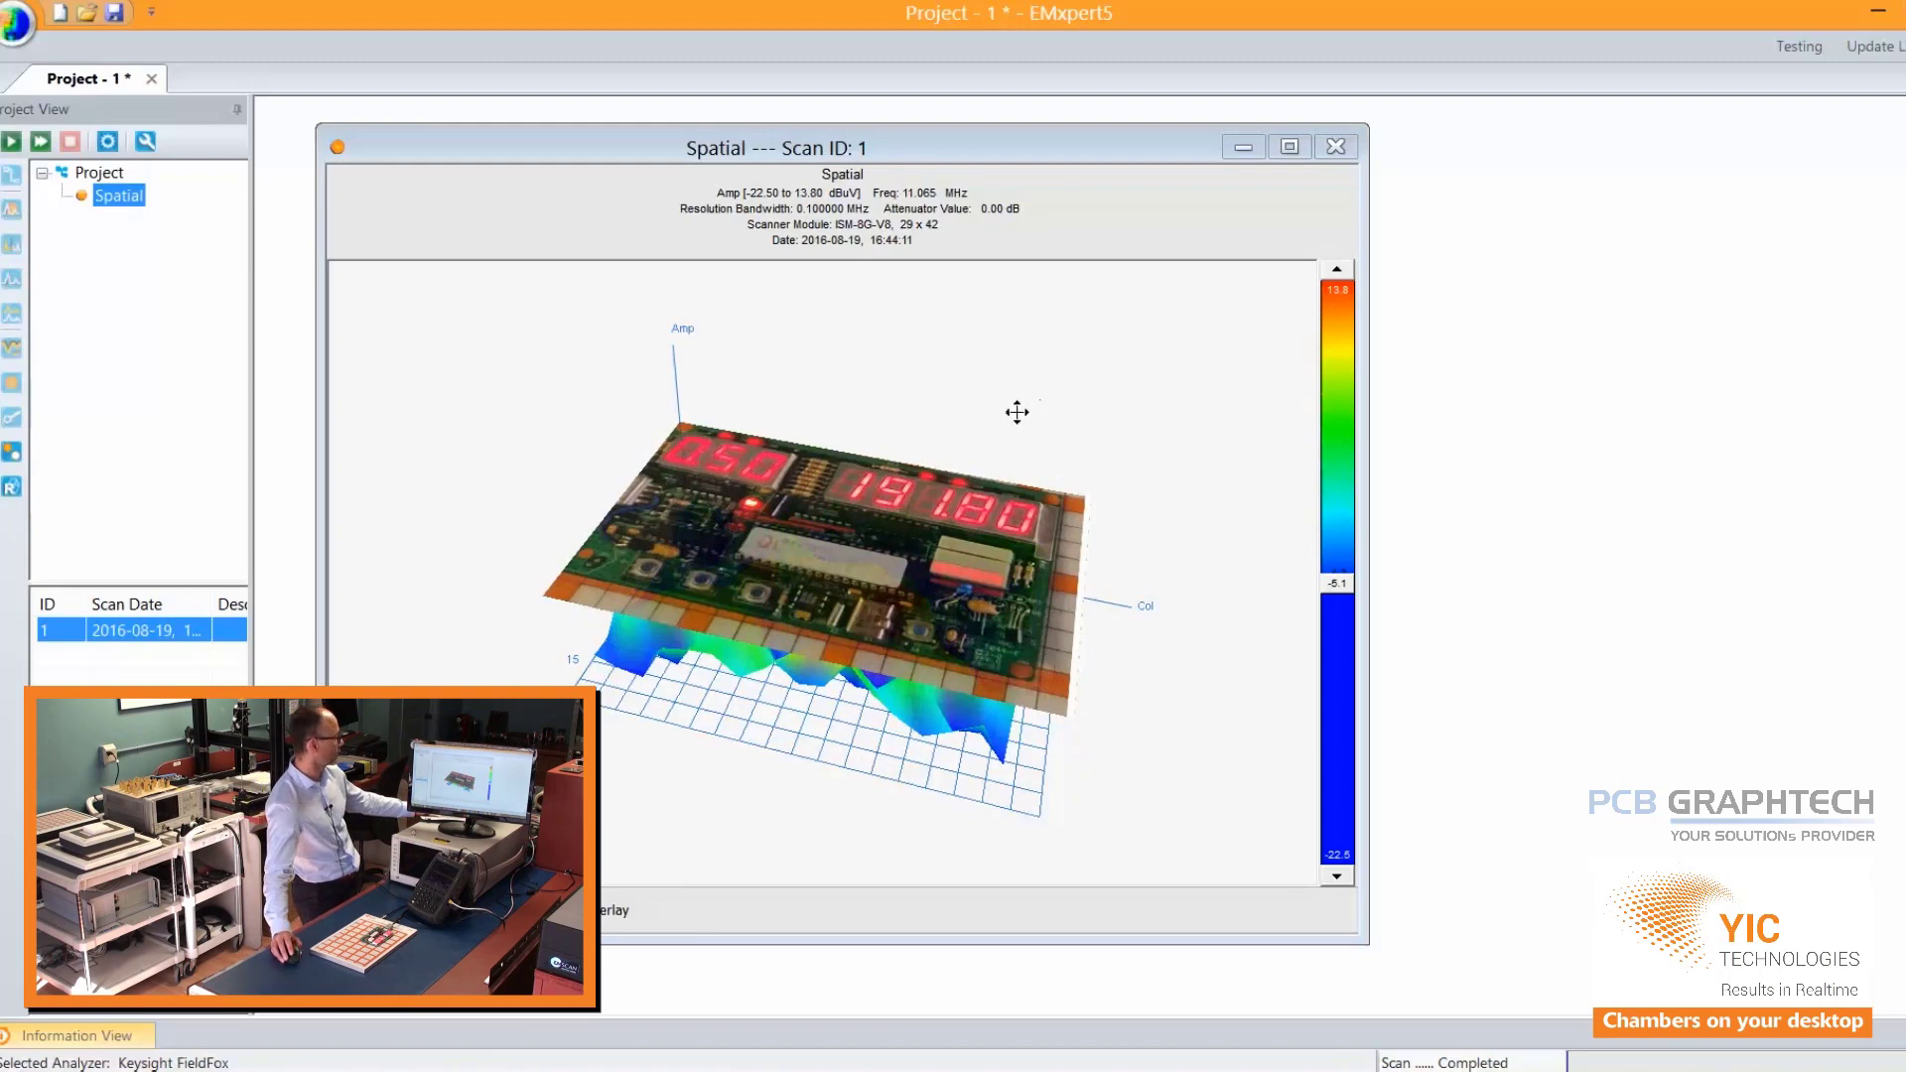
scroll(1016, 412, down, 8)
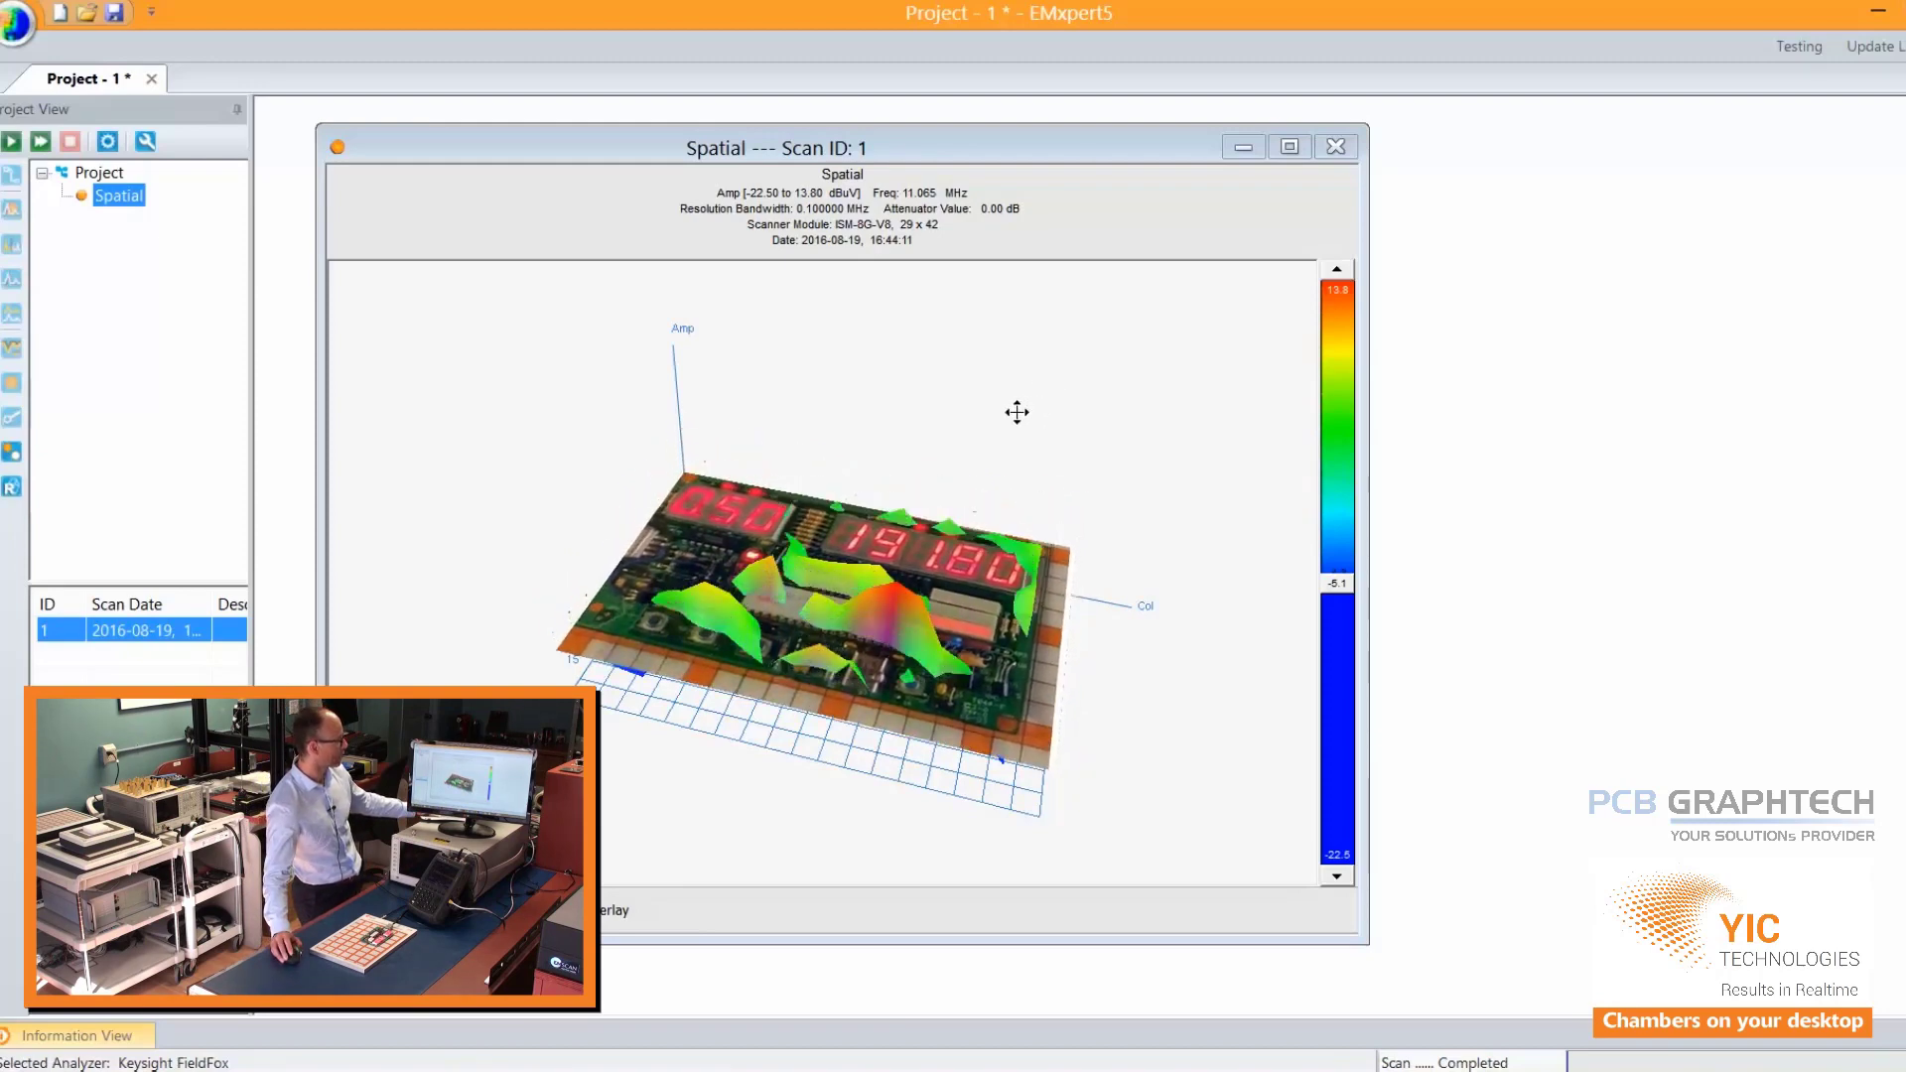
scroll(1016, 411, down, 4)
drag(884, 617, 901, 714)
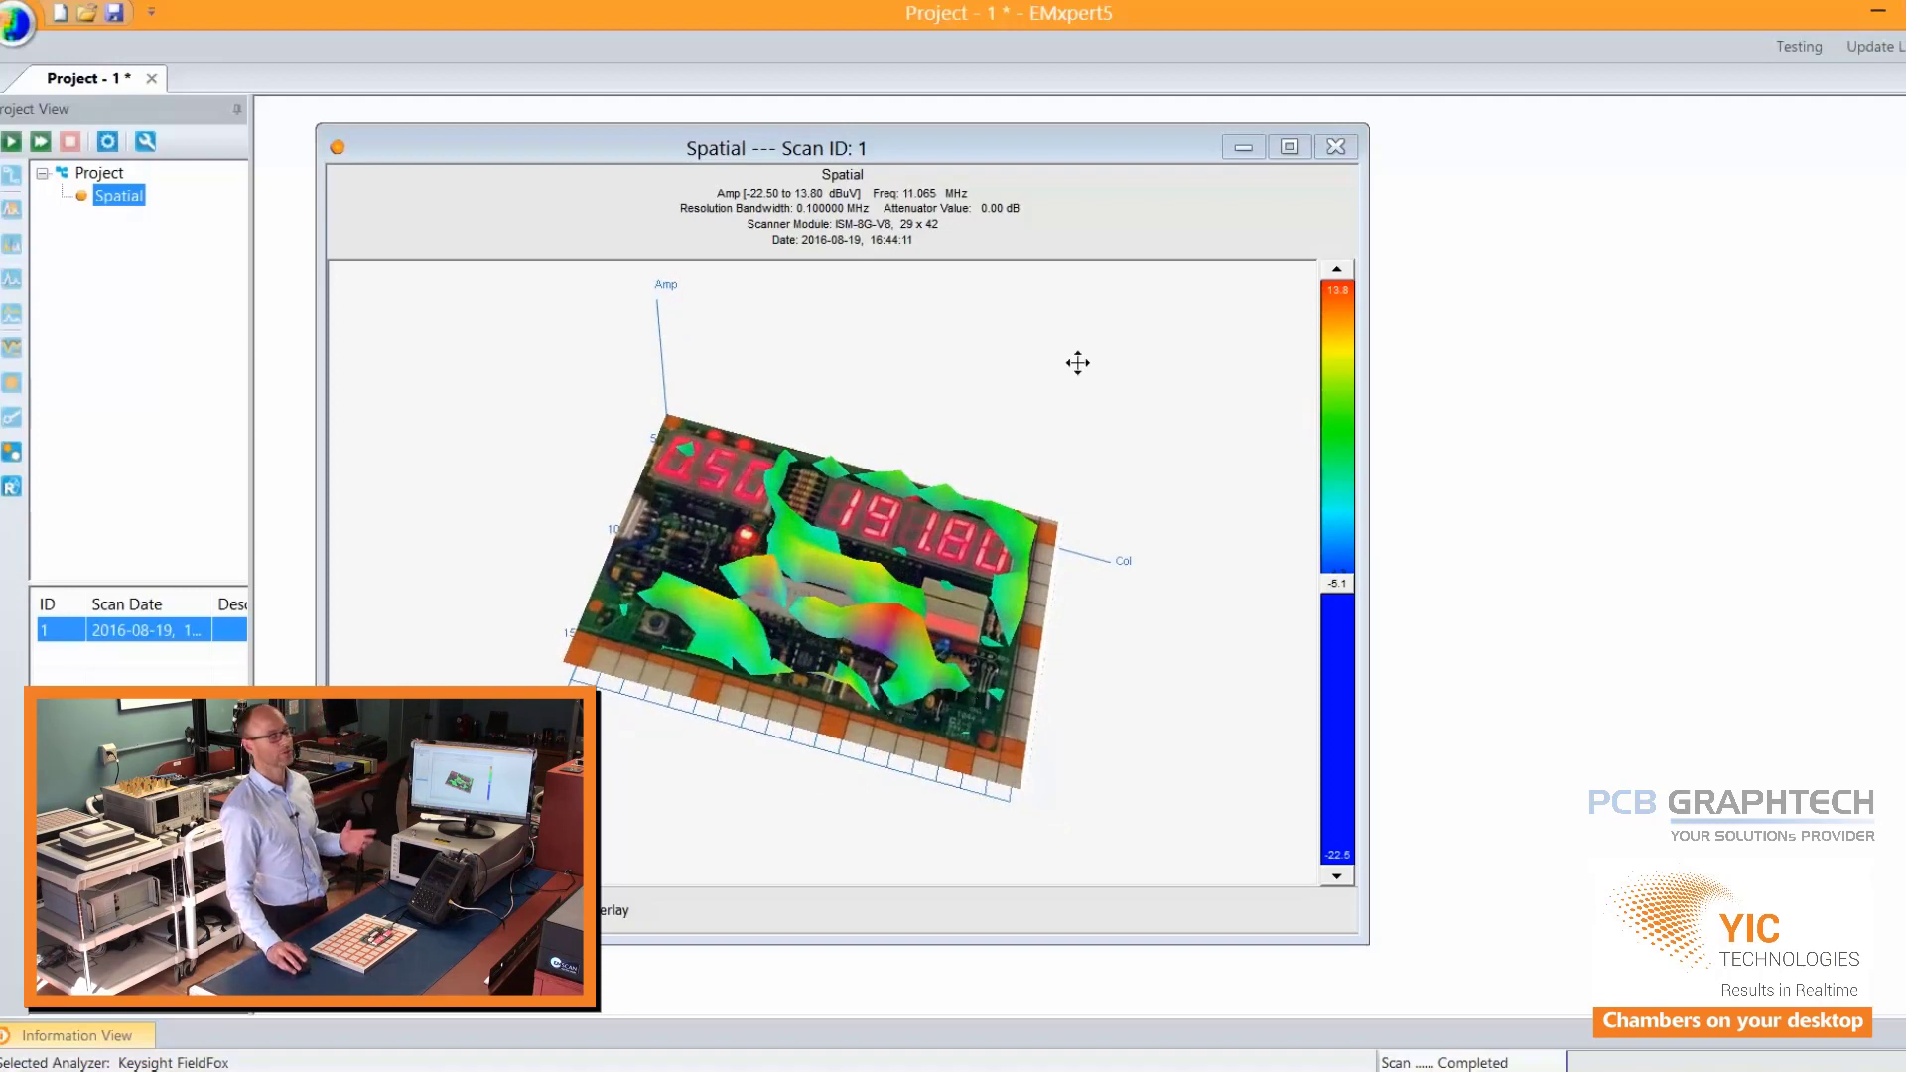